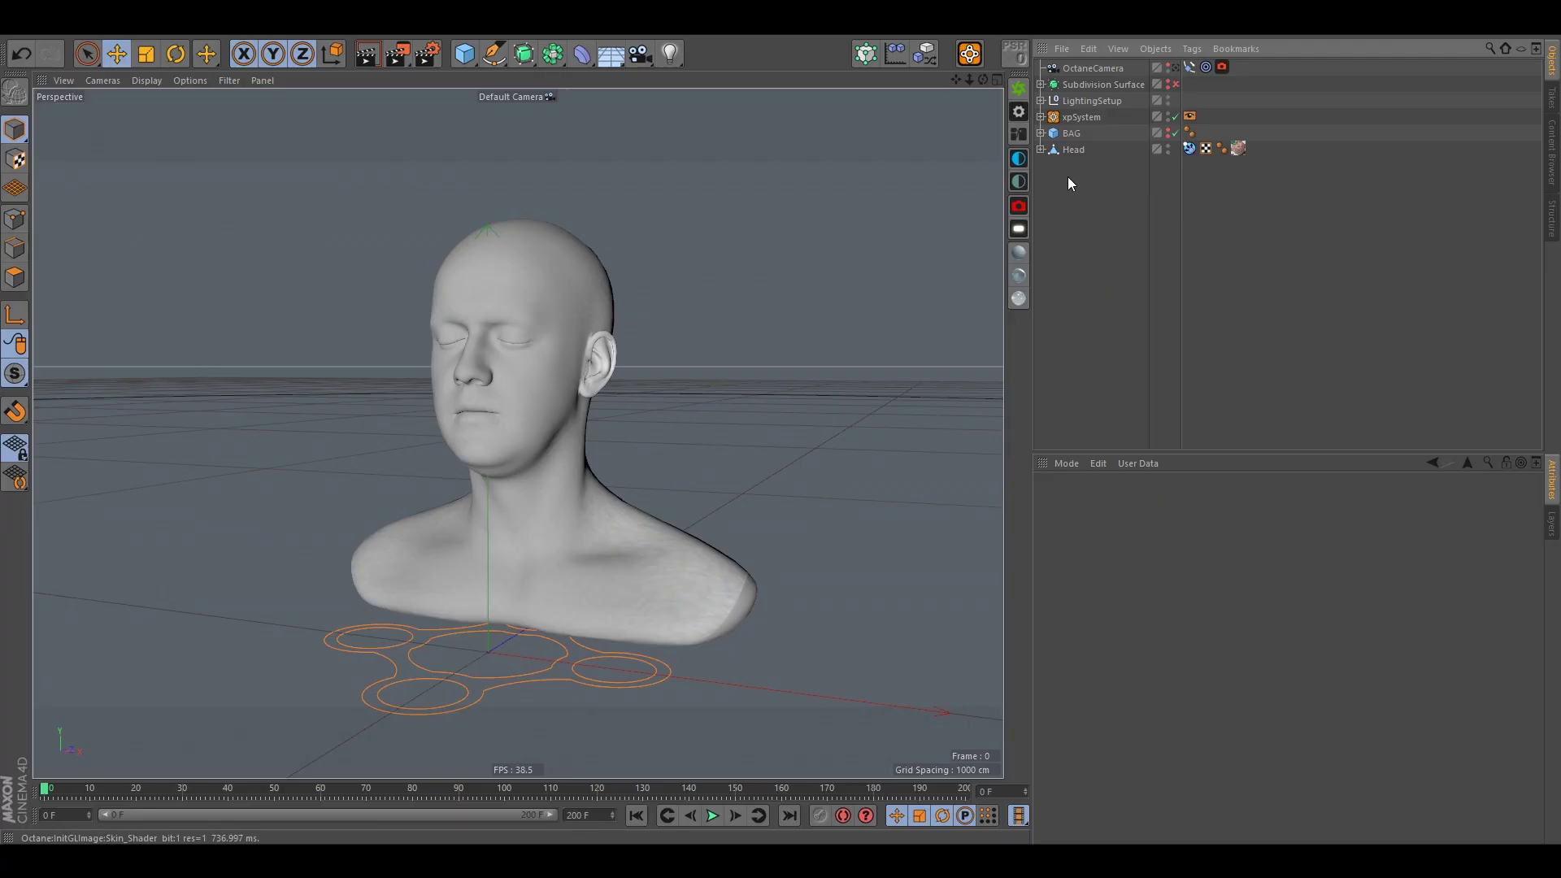
- Hide the BAG cube around the head and expand the xpSystem object hierarchy
{"action": "left_click", "coordinate": [1073, 151]}
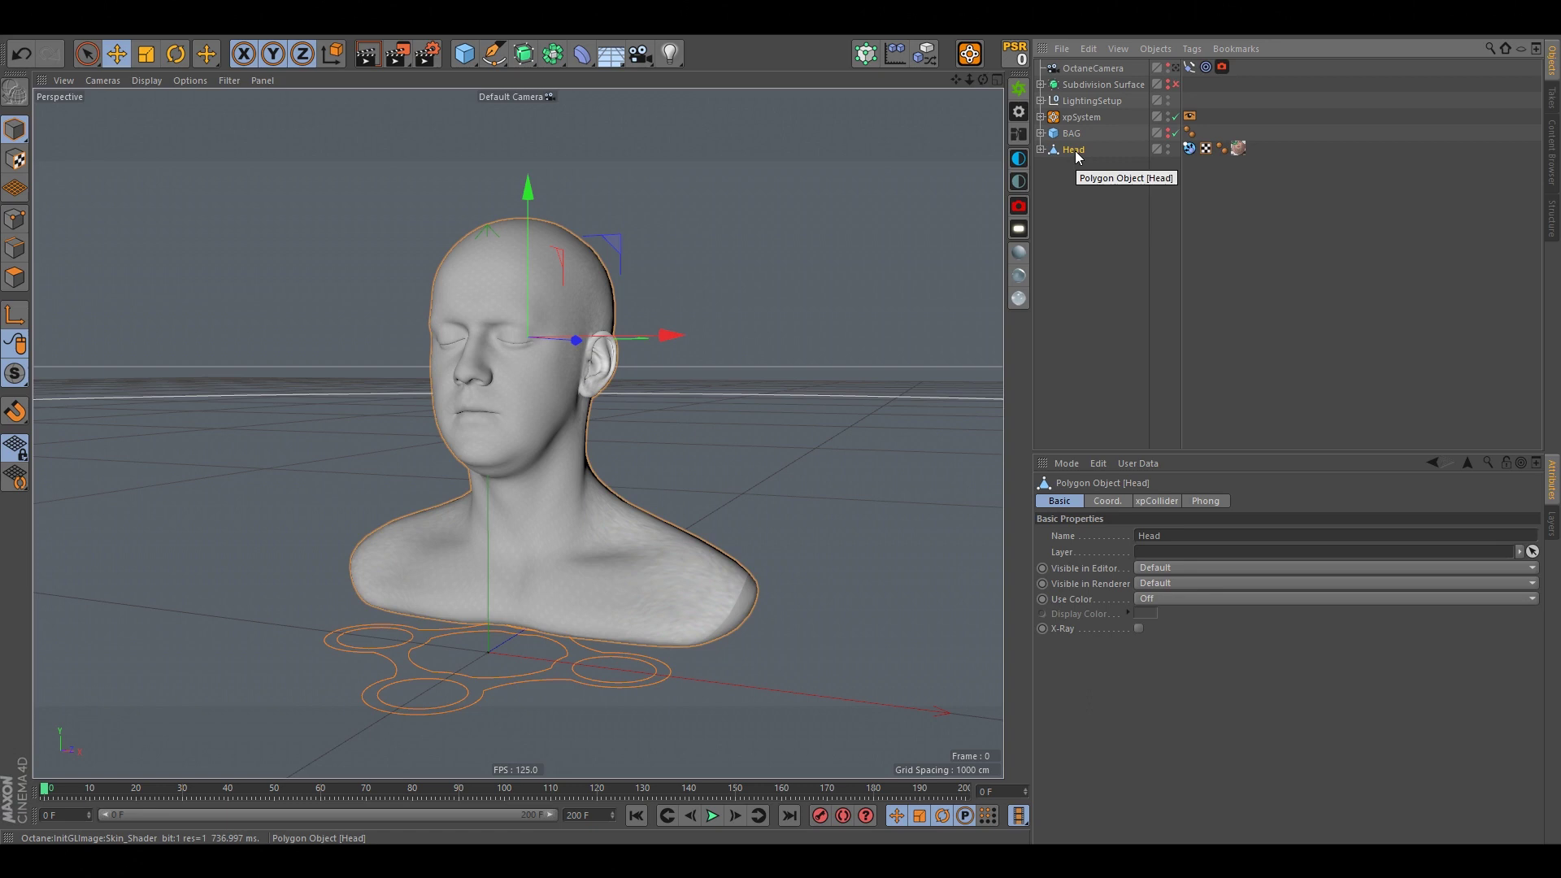
{"action": "left_click", "coordinate": [1109, 202]}
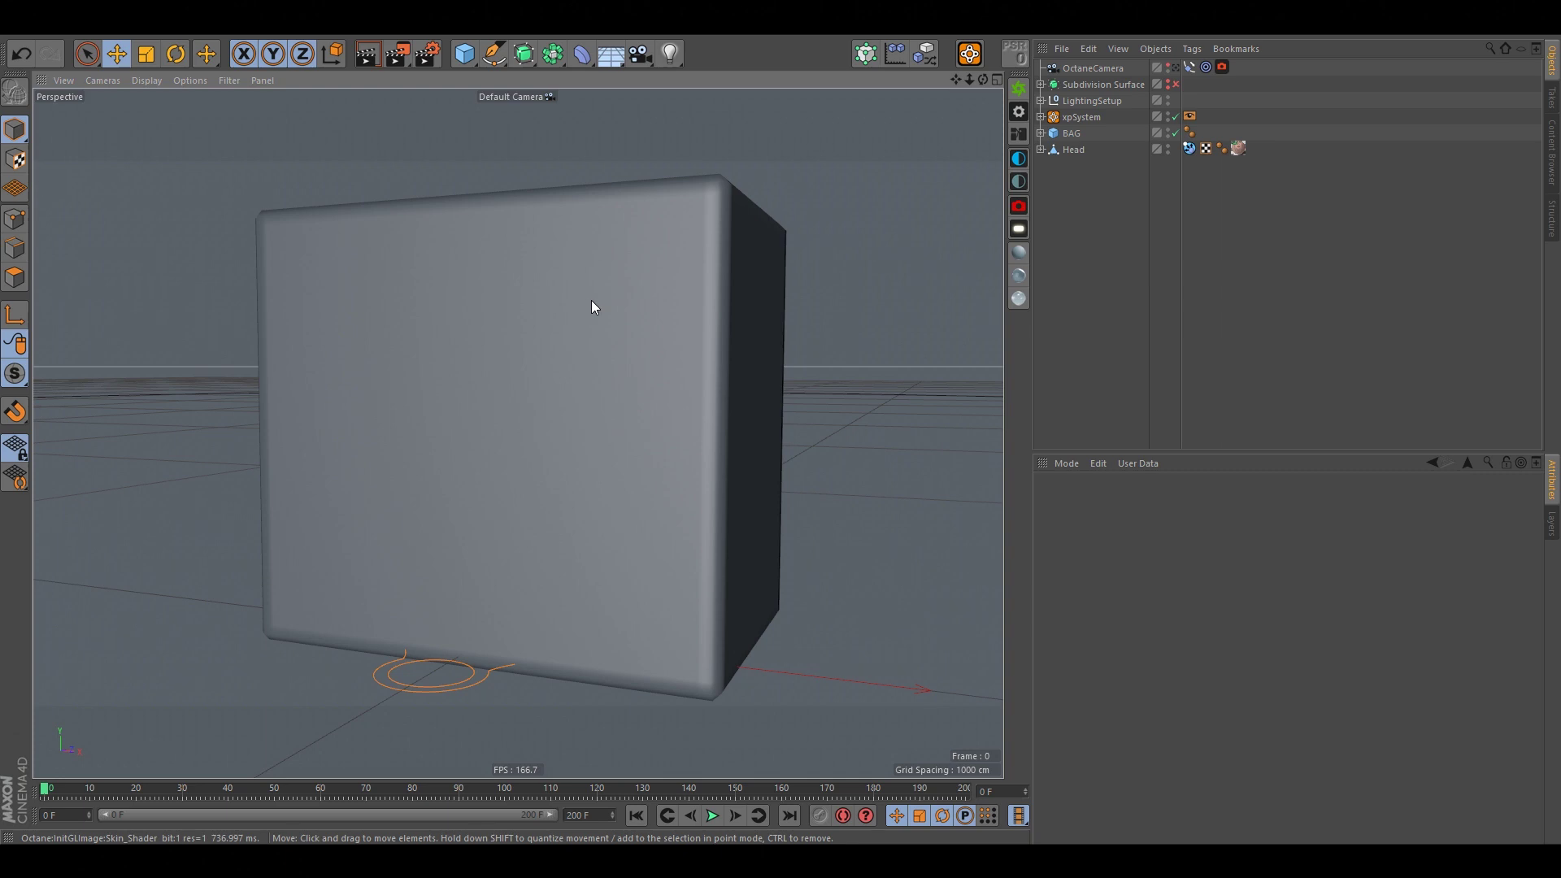
{"action": "left_click", "coordinate": [1169, 131]}
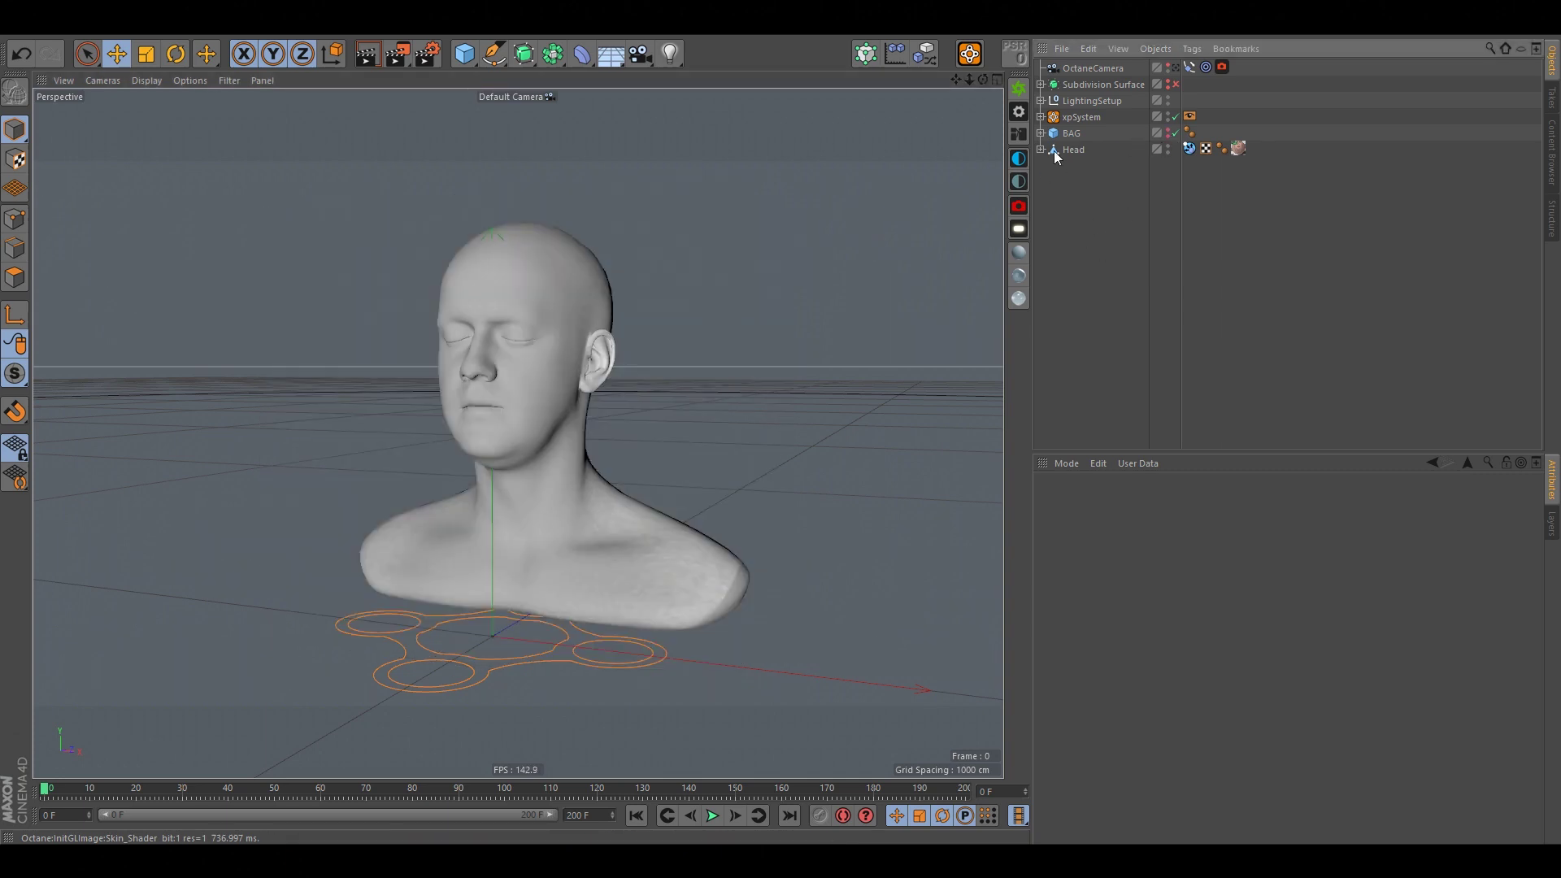
{"action": "left_click", "coordinate": [1040, 116]}
{"action": "left_click", "coordinate": [1069, 117]}
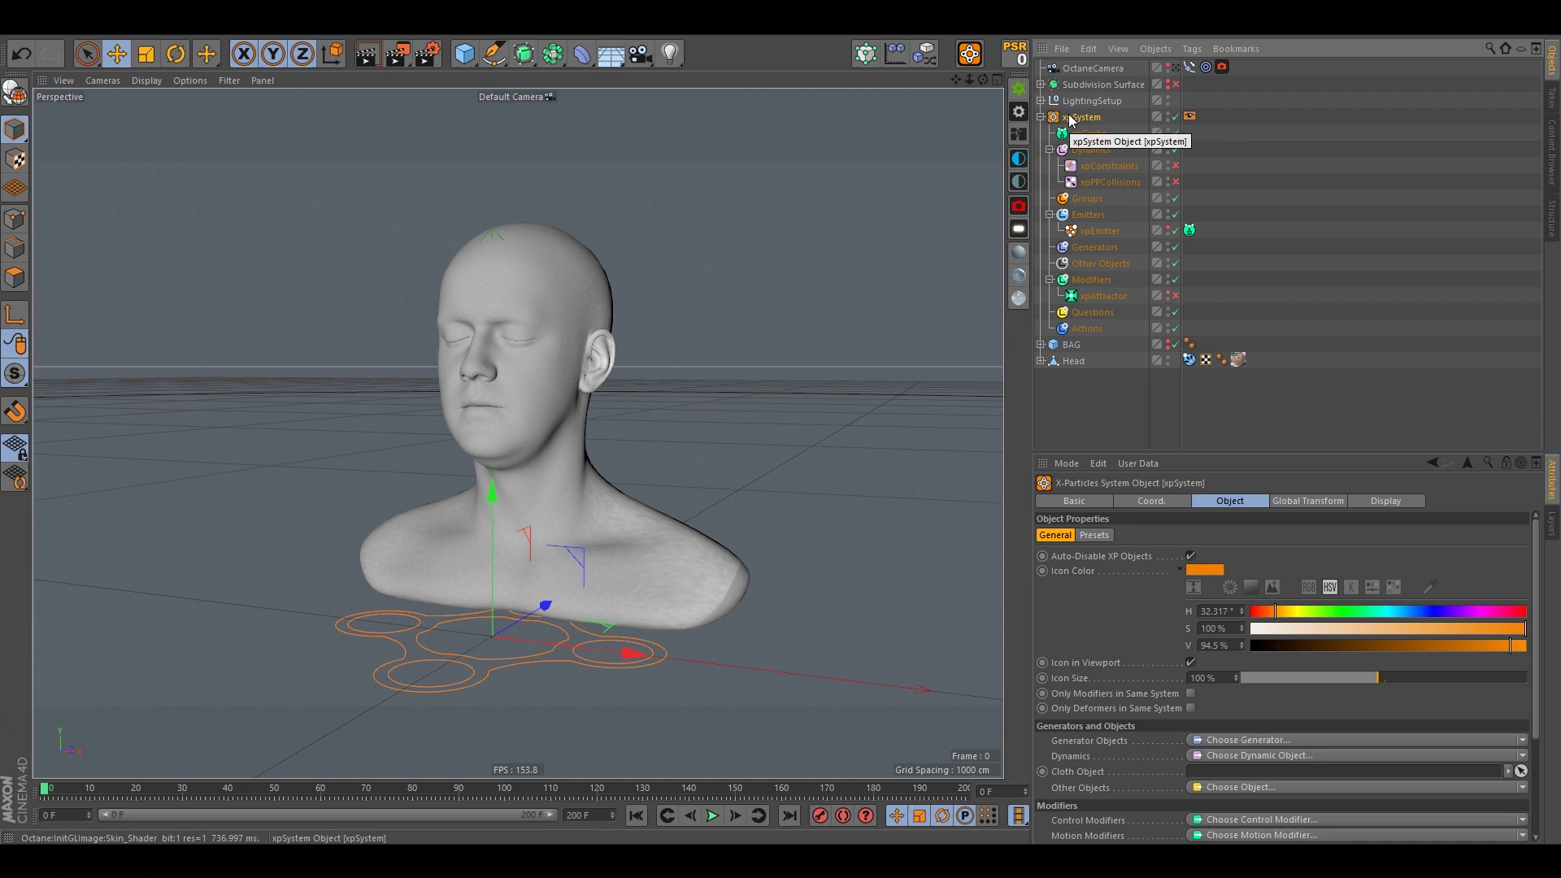
- Review the xpEmitter's object settings, including Emitter Shape, the source object and the Emit From options
{"action": "left_click", "coordinate": [1094, 231]}
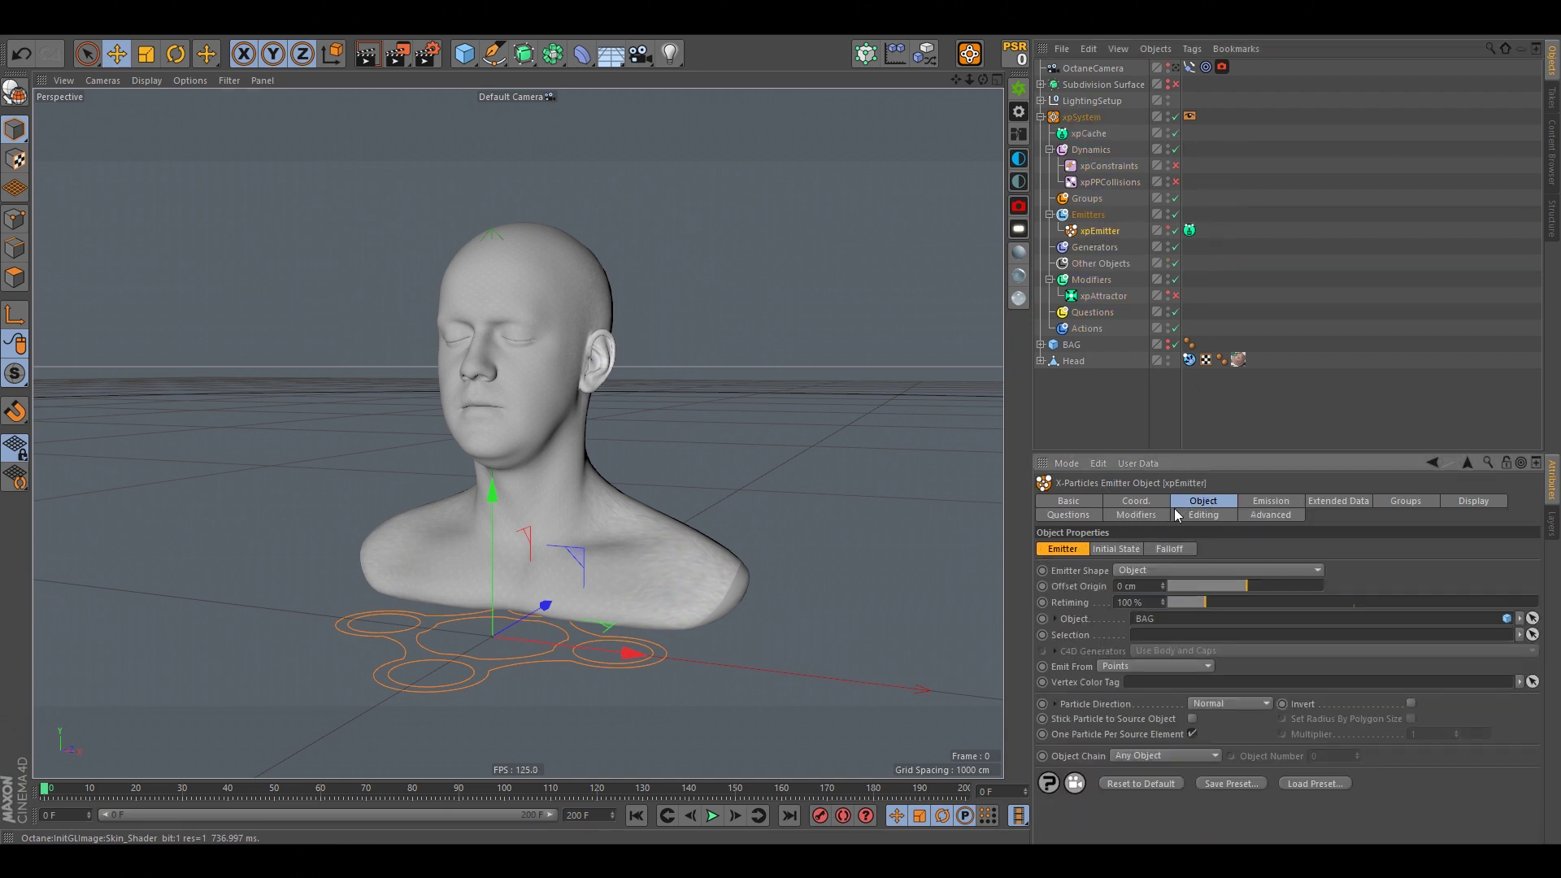
{"action": "left_click", "coordinate": [1136, 574]}
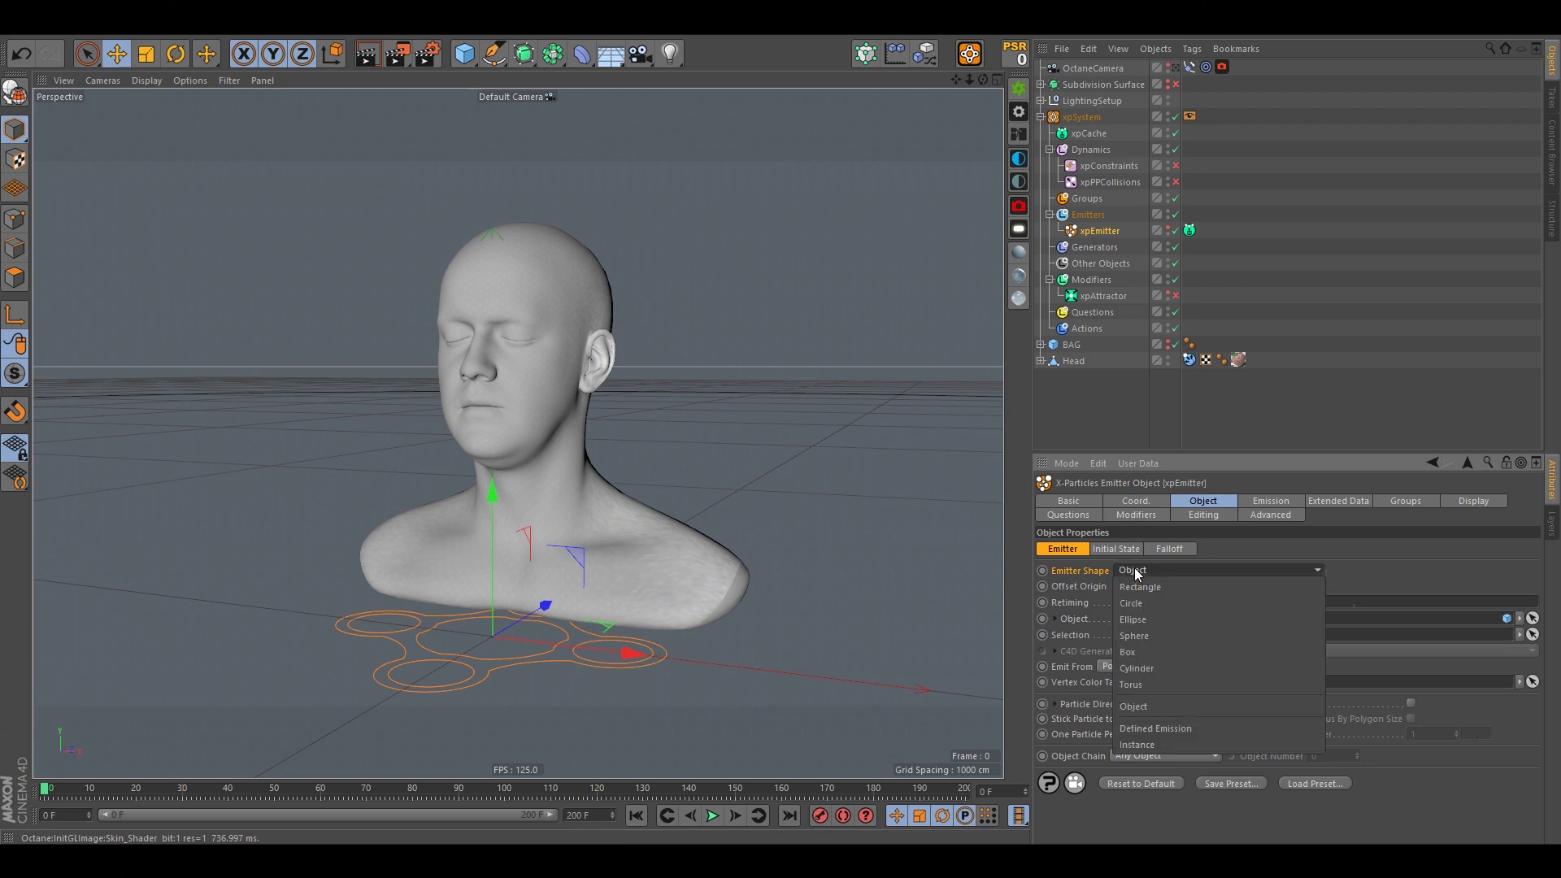
{"action": "left_click", "coordinate": [1136, 576]}
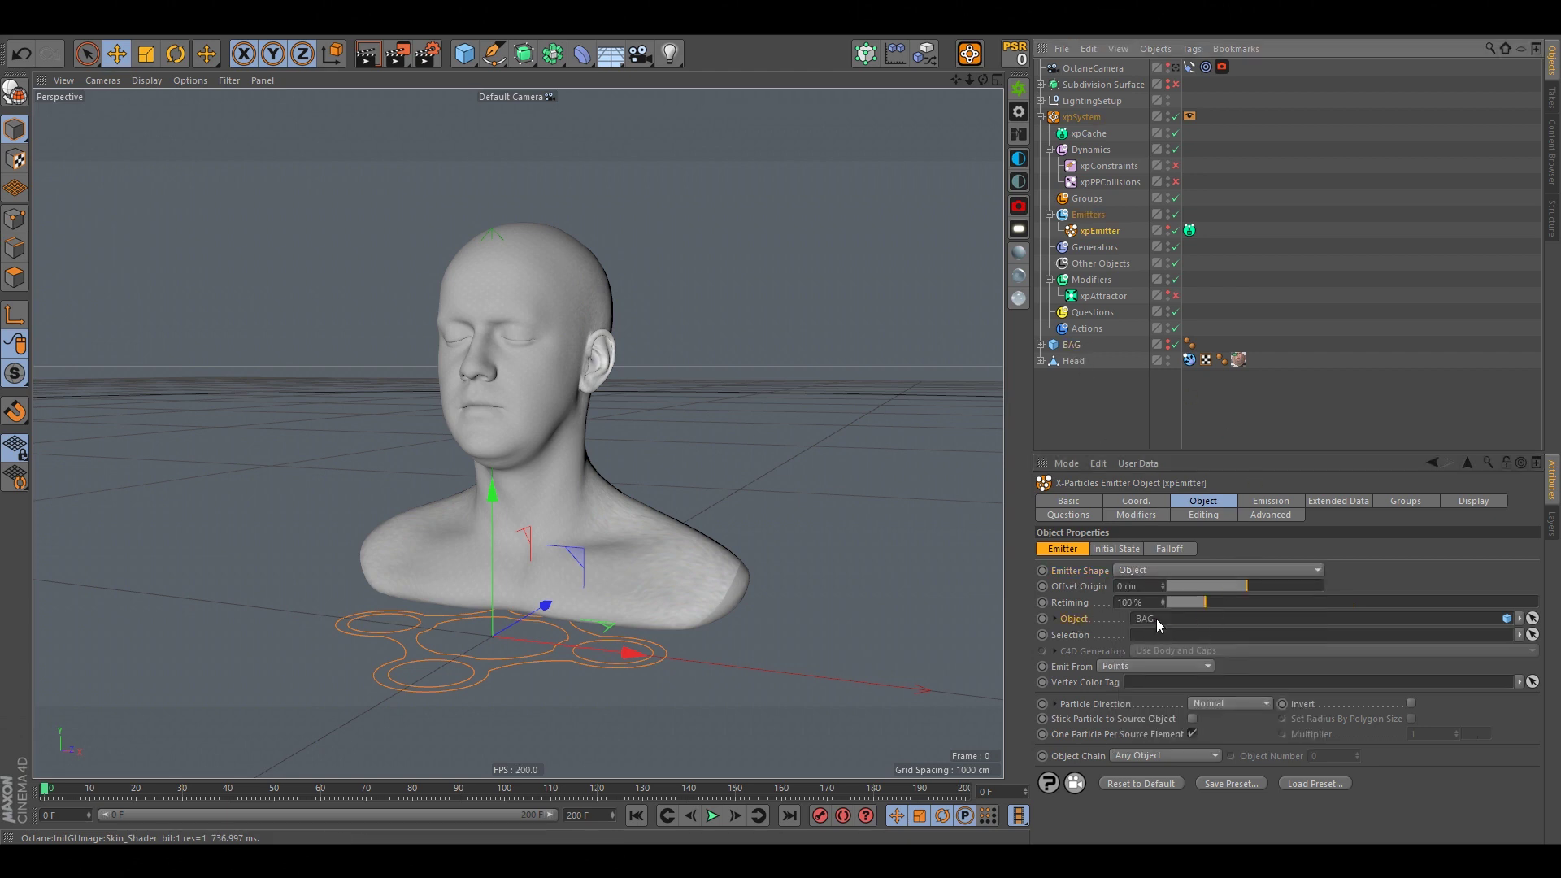
{"action": "left_click", "coordinate": [1118, 666]}
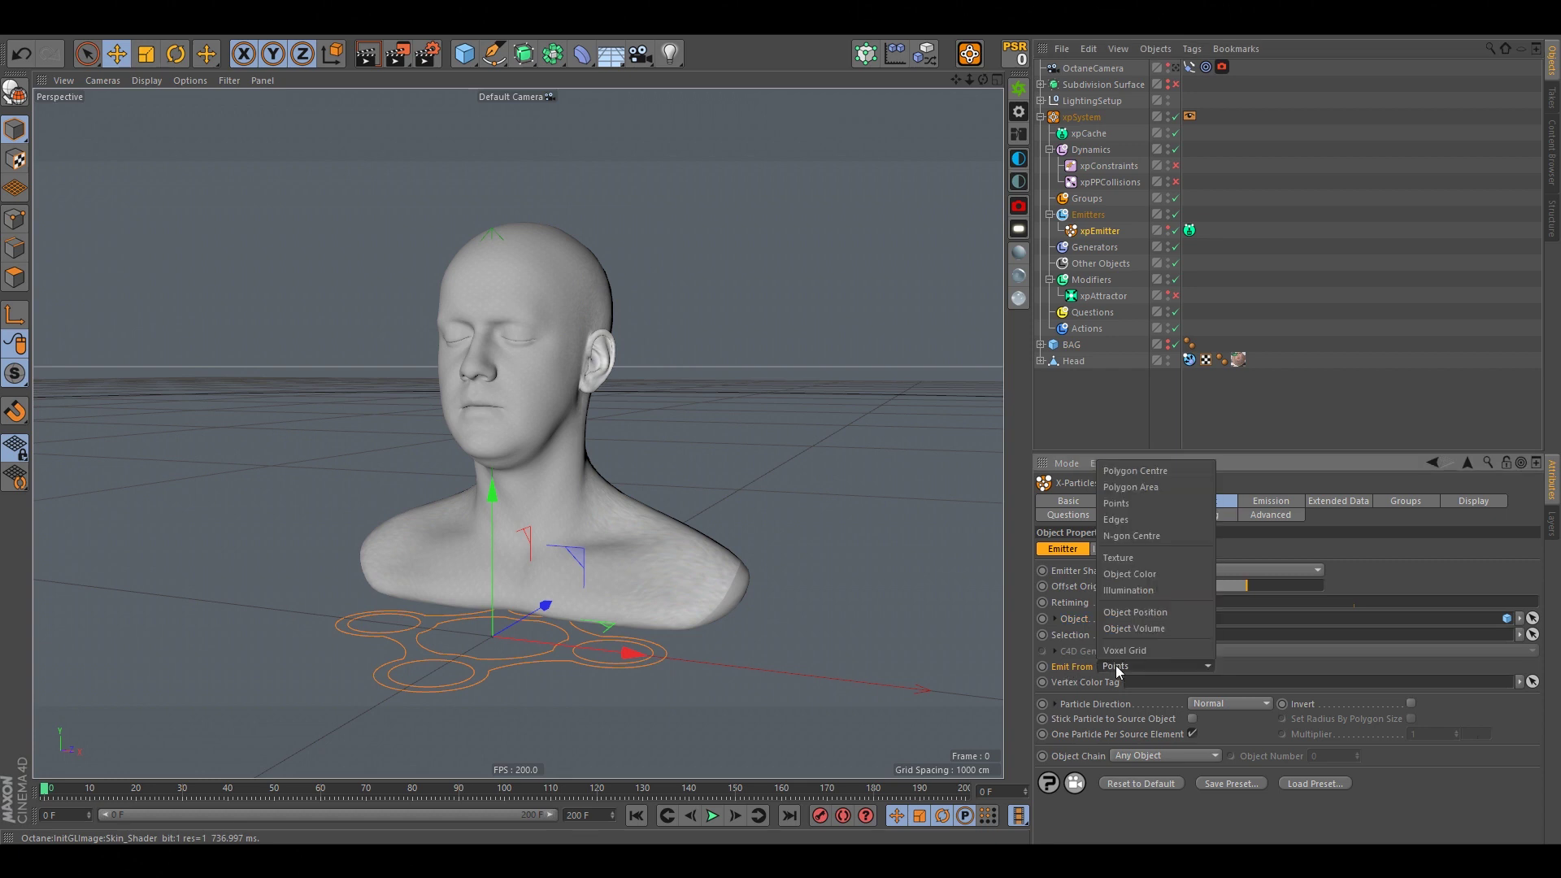
{"action": "left_click", "coordinate": [1116, 667]}
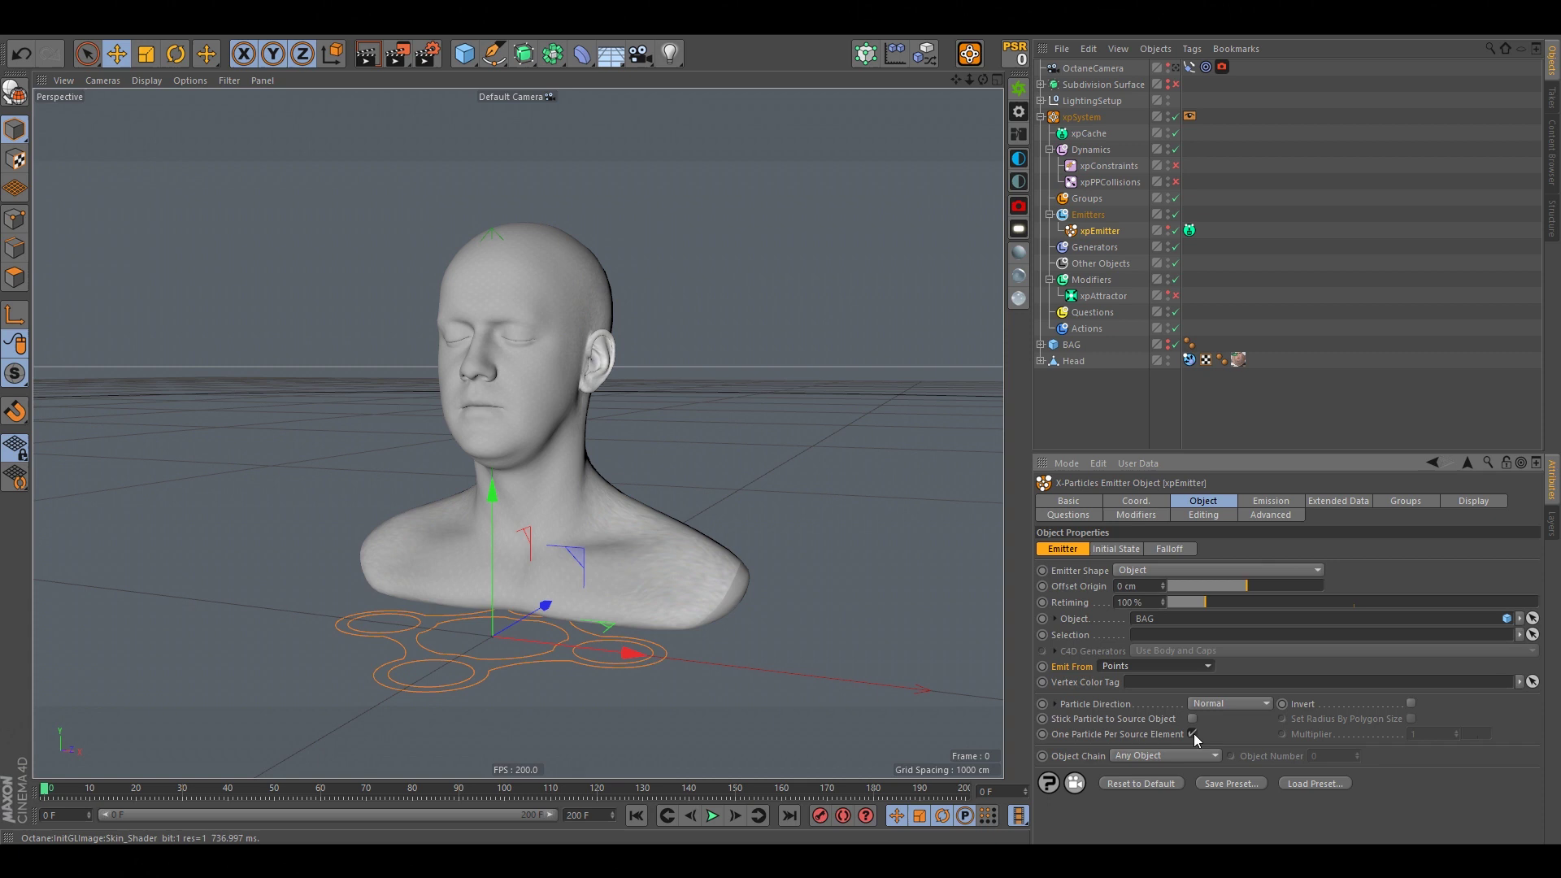
- Review the xpEmitter's emission settings, including shot time, speed and radius
{"action": "left_click", "coordinate": [1281, 500]}
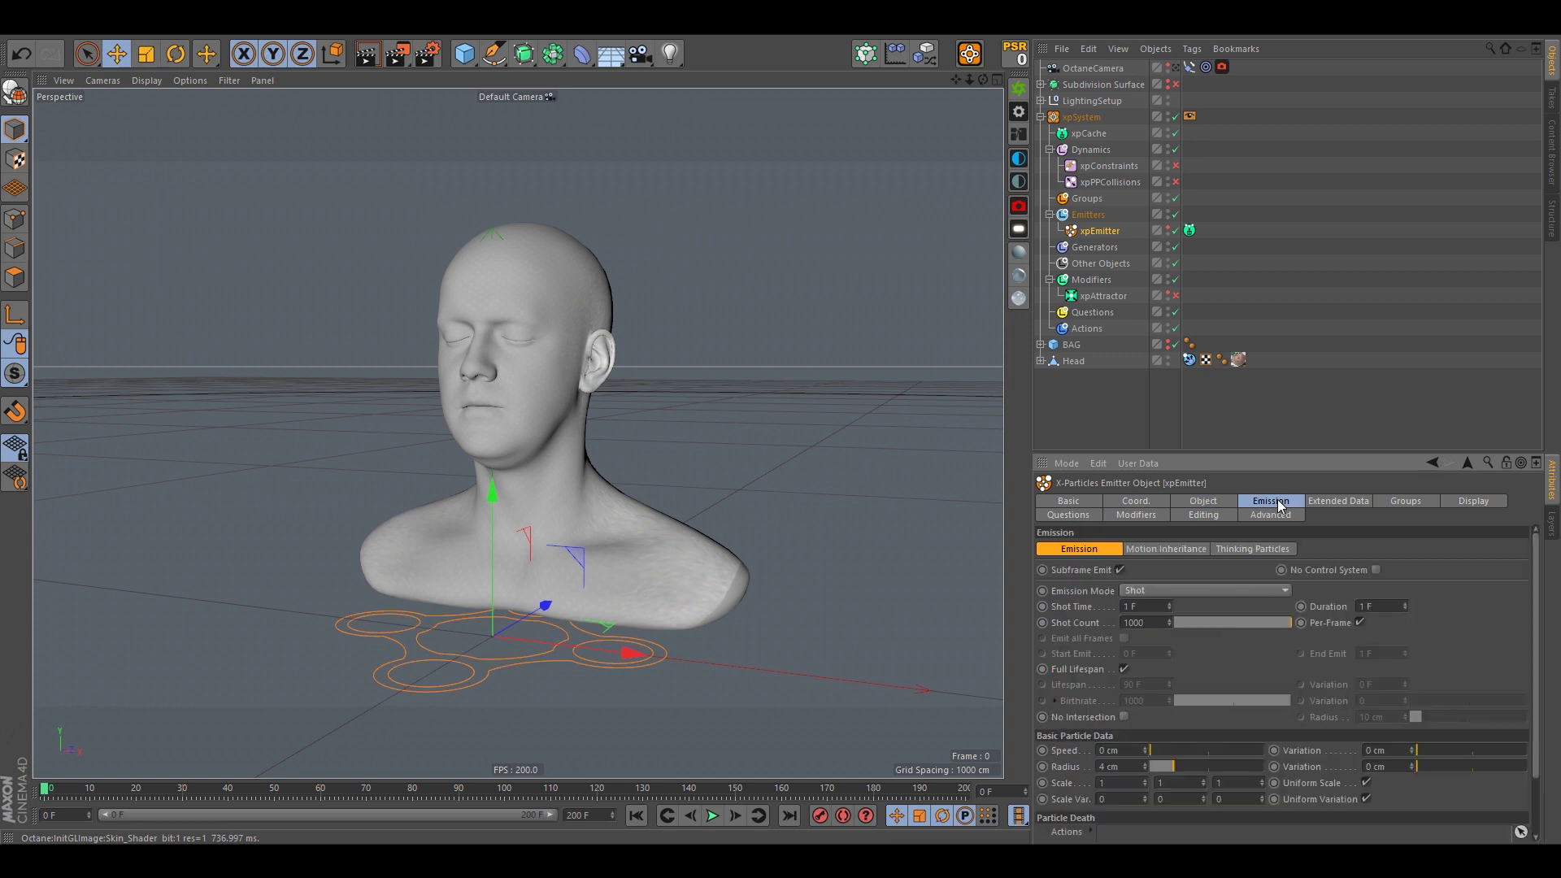
{"action": "double_click", "coordinate": [1136, 606]}
{"action": "left_click", "coordinate": [1192, 661]}
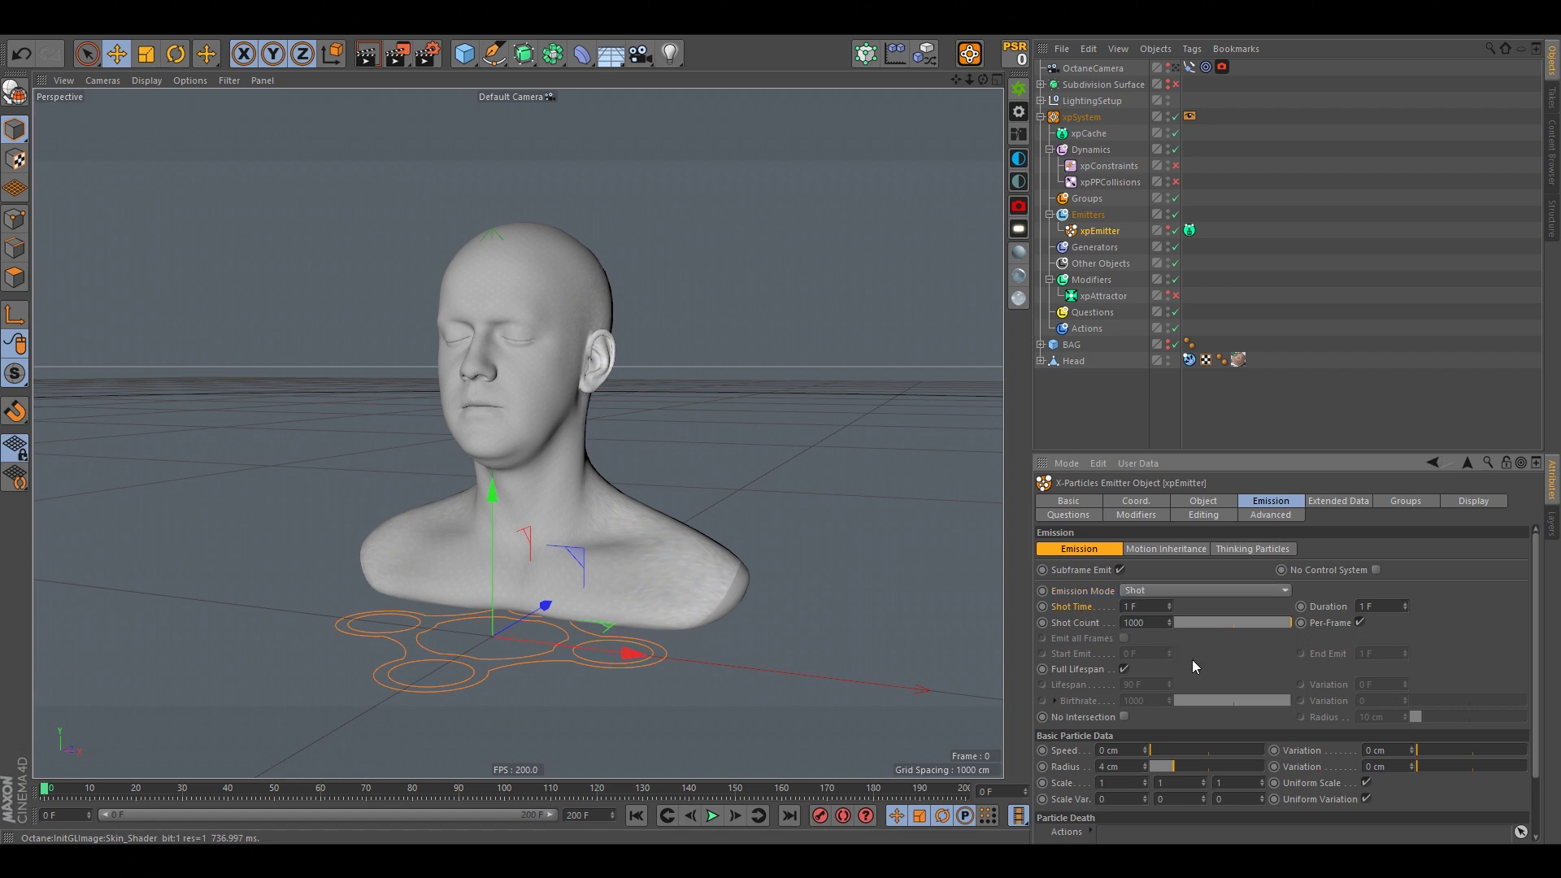
{"action": "left_click", "coordinate": [1122, 750]}
{"action": "left_click", "coordinate": [1065, 769]}
{"action": "left_click", "coordinate": [1094, 394]}
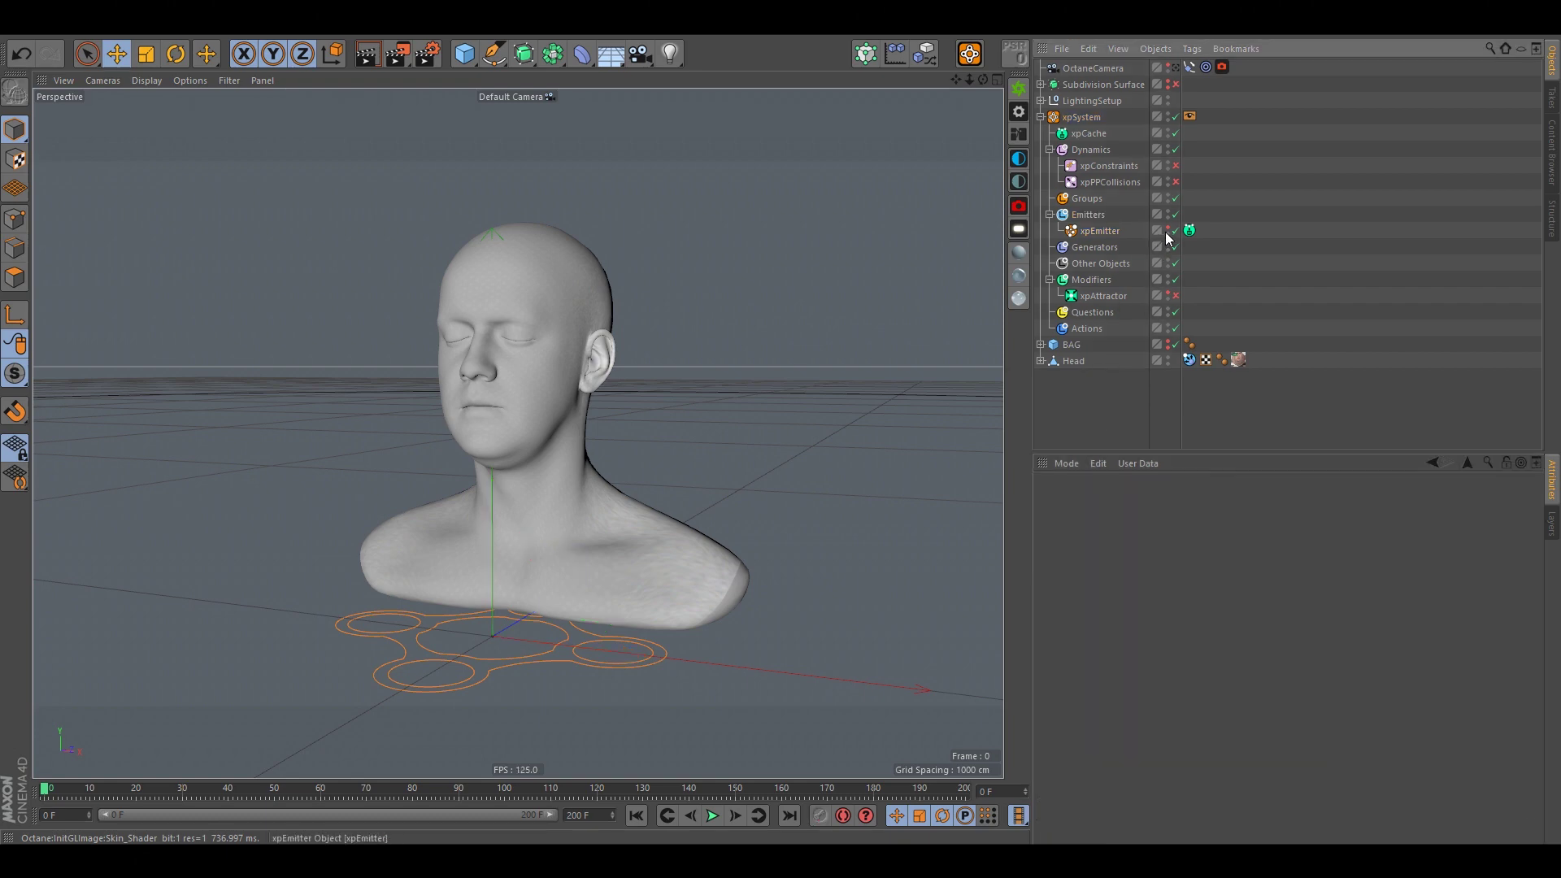
- Show the xpEmitter's particles, run the simulation to frame 15 and inspect them around the head
{"action": "left_click", "coordinate": [712, 815]}
{"action": "left_click", "coordinate": [715, 816]}
{"action": "right_click_drag", "start_coordinate": [460, 393], "coordinate": [520, 341], "text": "alt"}
{"action": "left_click_drag", "start_coordinate": [578, 282], "coordinate": [634, 296], "text": "alt"}
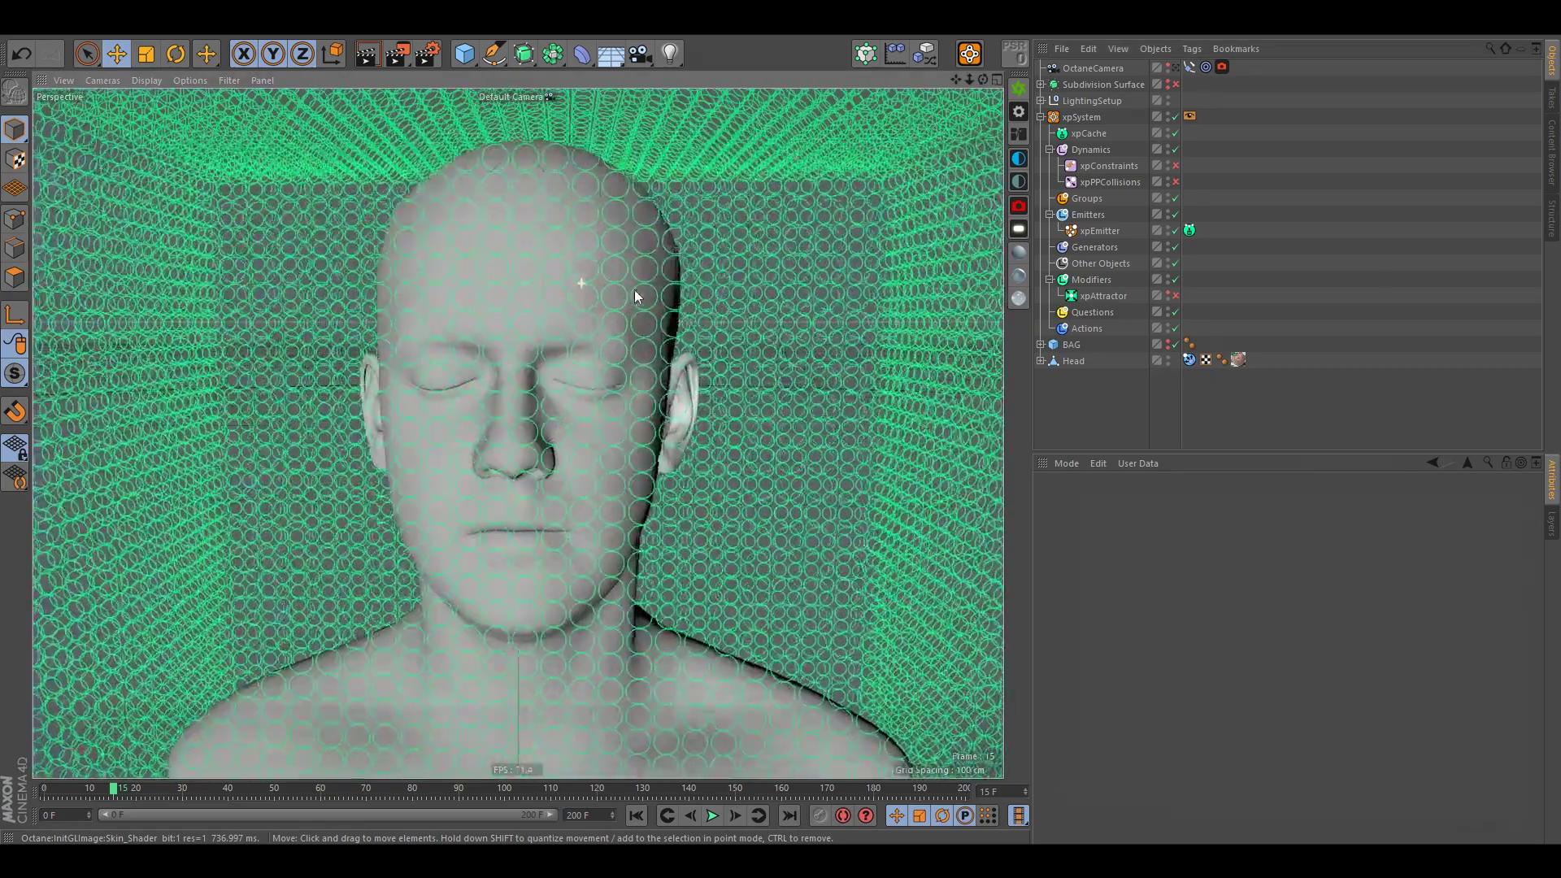
{"action": "right_click_drag", "start_coordinate": [519, 288], "coordinate": [540, 237], "text": "alt"}
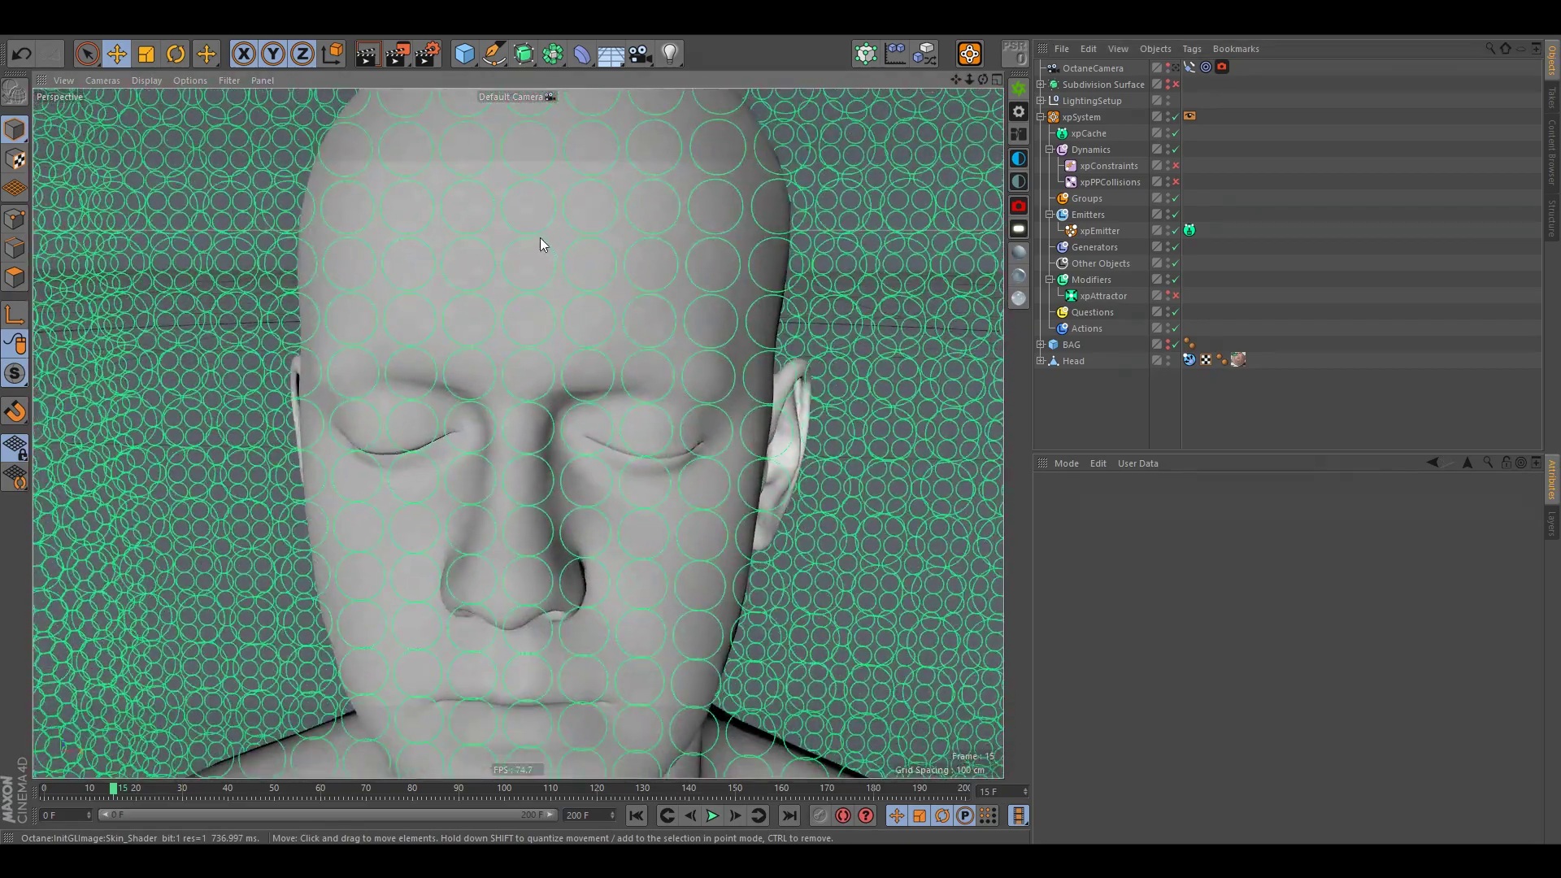
{"action": "middle_click_drag", "start_coordinate": [650, 241], "coordinate": [715, 379], "text": "alt"}
- Show the BAG cube with its mesh lines and examine how the particles sit on its points
{"action": "left_click", "coordinate": [1169, 342], "text": "alt"}
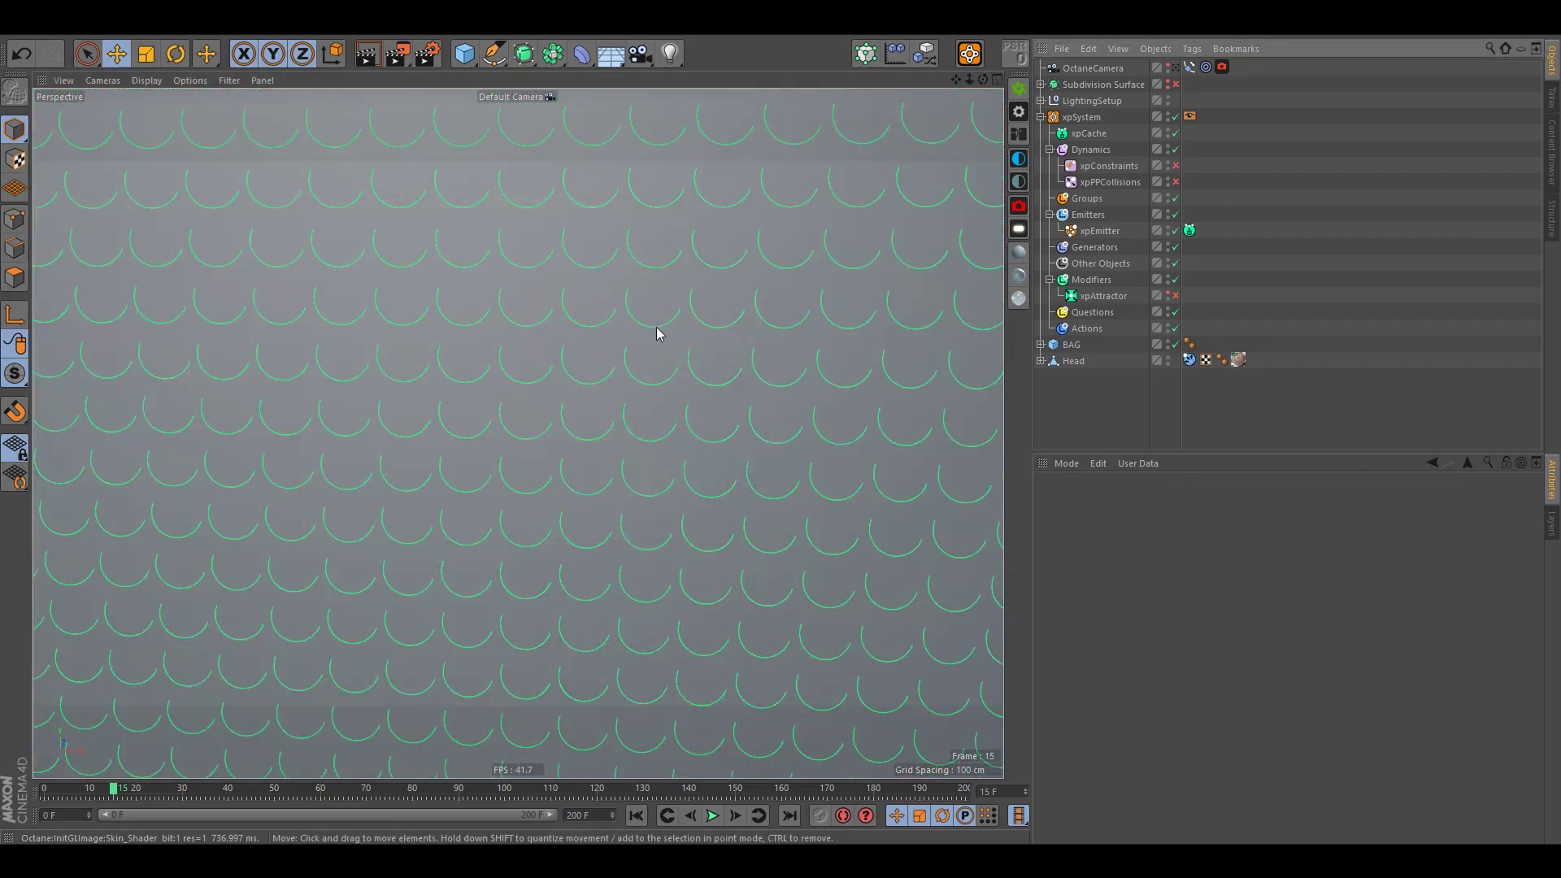
{"action": "key", "text": "n"}
{"action": "key", "text": "b"}
{"action": "right_click_drag", "start_coordinate": [553, 227], "coordinate": [525, 285], "text": "alt"}
{"action": "middle_click_drag", "start_coordinate": [524, 284], "coordinate": [540, 404], "text": "alt"}
{"action": "right_click_drag", "start_coordinate": [540, 404], "coordinate": [519, 432], "text": "alt"}
{"action": "right_click_drag", "start_coordinate": [543, 307], "coordinate": [608, 244], "text": "alt"}
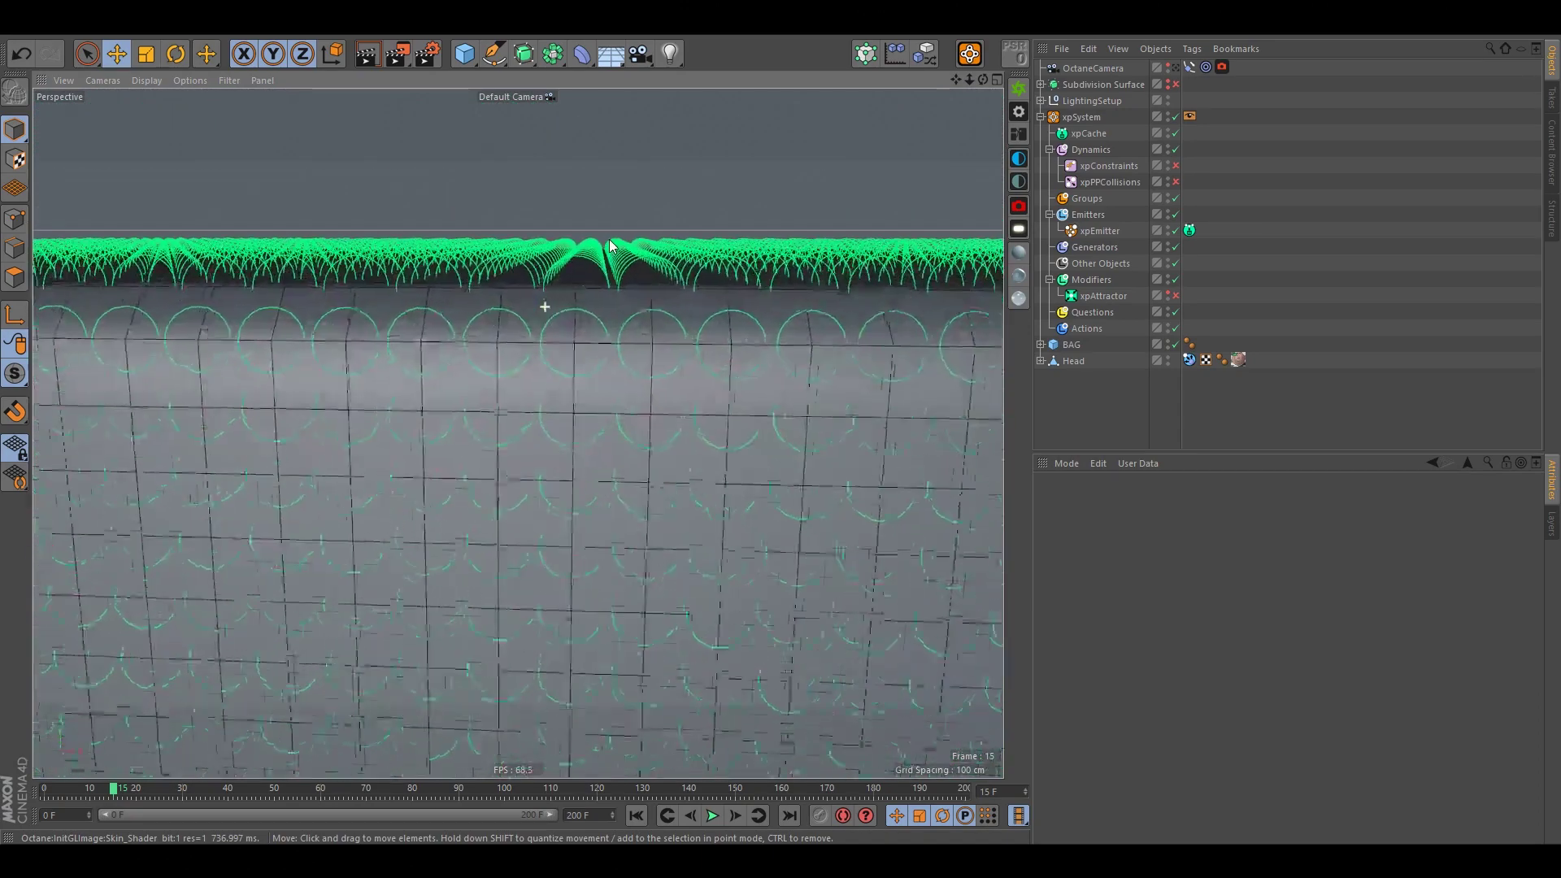
{"action": "left_click_drag", "start_coordinate": [547, 346], "coordinate": [566, 335], "text": "alt"}
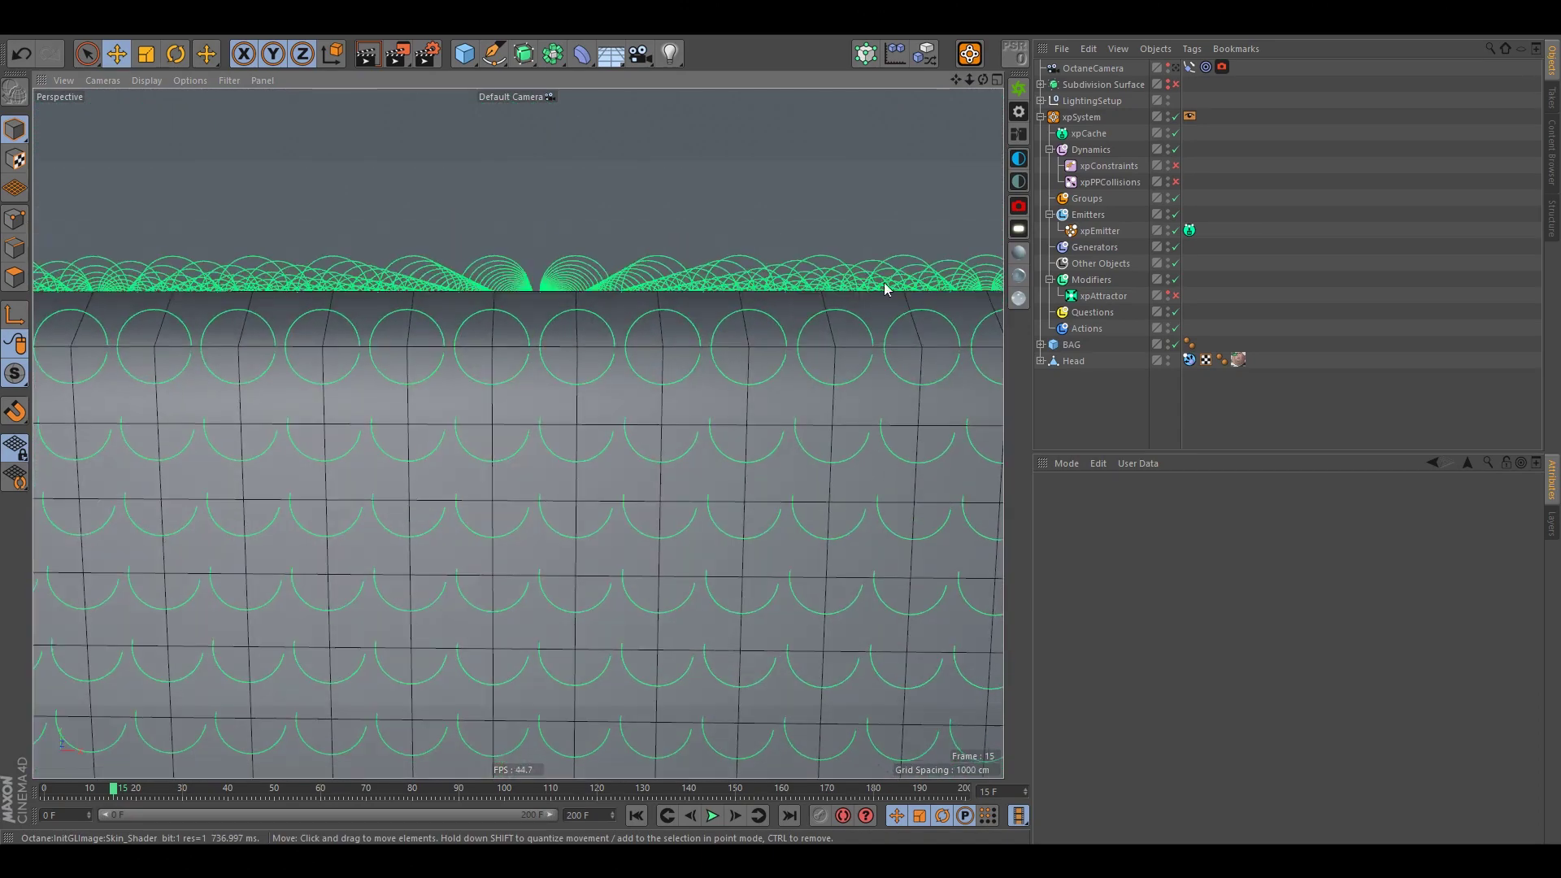
- Recheck the xpEmitter's emission settings and hide the BAG cube again
{"action": "left_click", "coordinate": [1099, 233]}
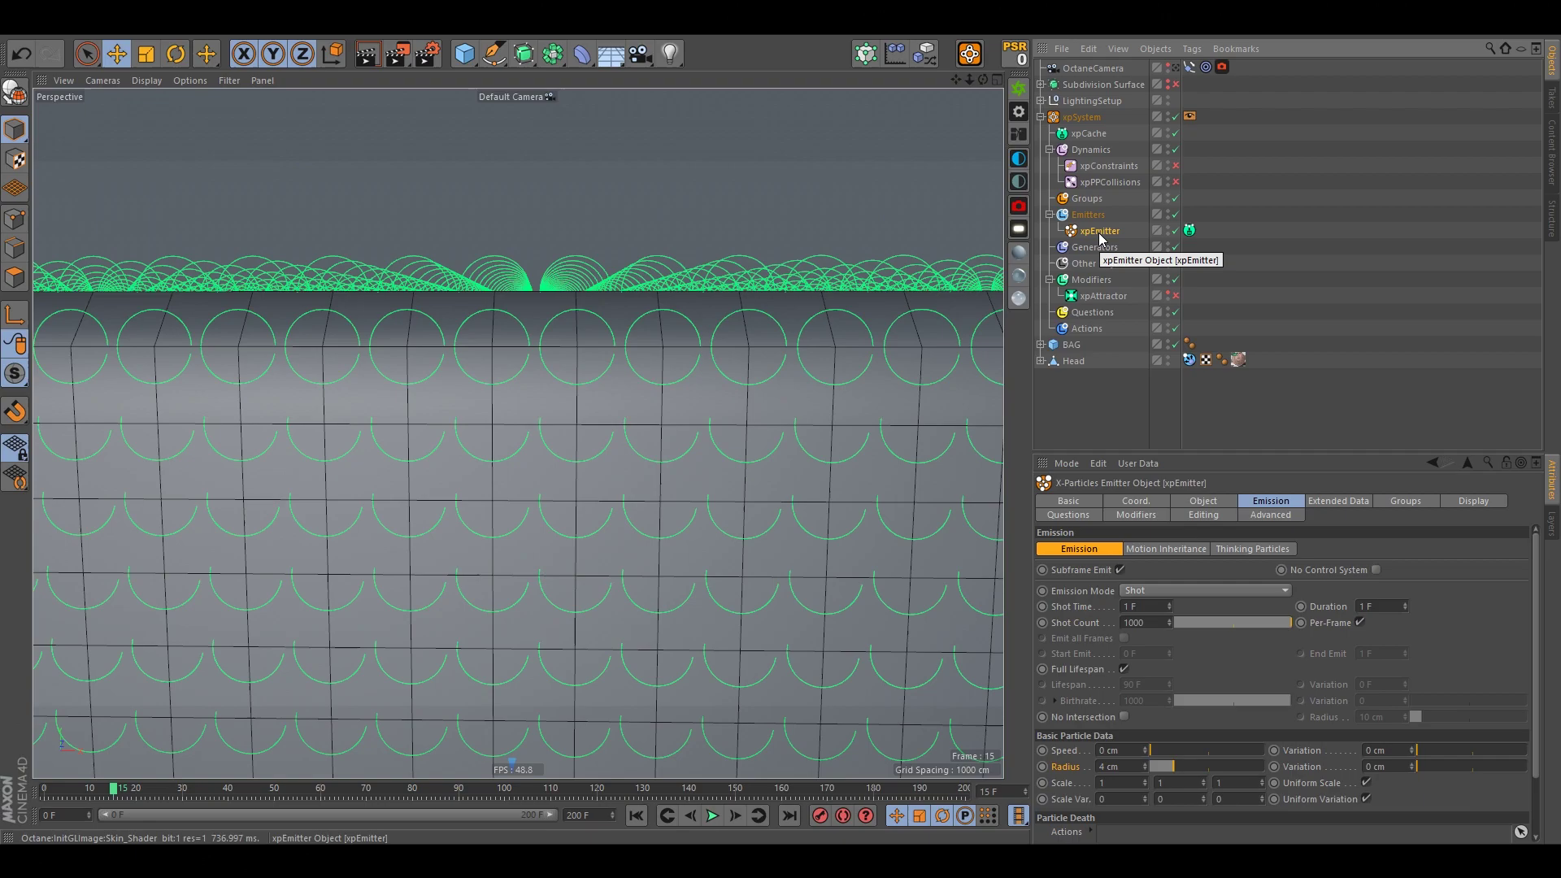
{"action": "left_click", "coordinate": [1082, 462]}
{"action": "left_click", "coordinate": [1089, 426]}
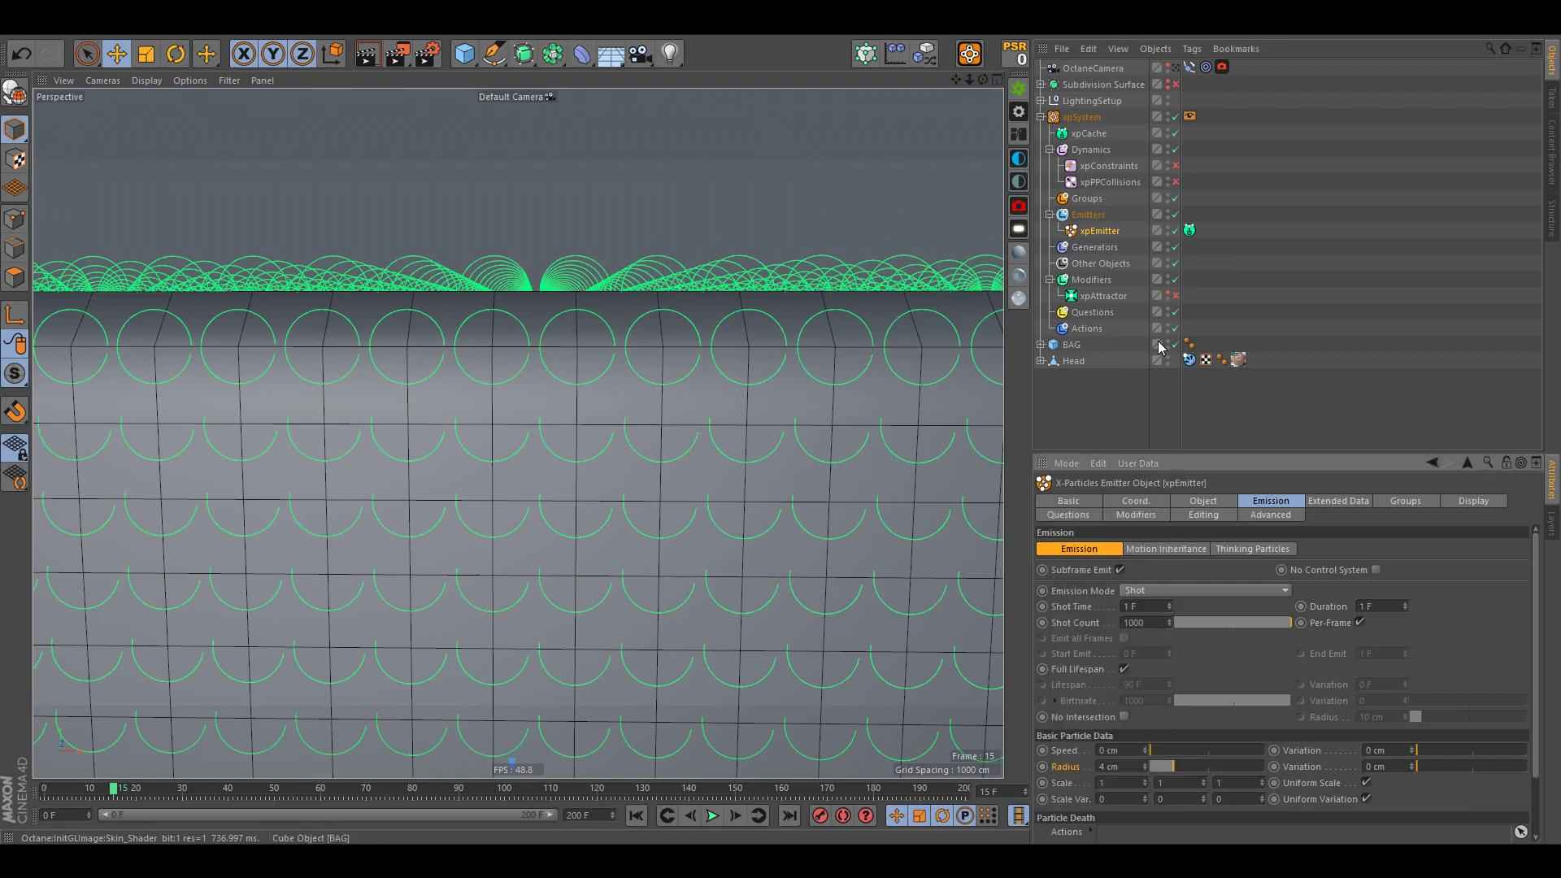
{"action": "left_click", "coordinate": [1168, 343]}
{"action": "left_click", "coordinate": [1167, 342]}
{"action": "left_click", "coordinate": [1086, 418]}
- Examine the particle box around the head from several angles and return the timeline to frame 0
{"action": "right_click_drag", "start_coordinate": [704, 390], "coordinate": [623, 474], "text": "alt"}
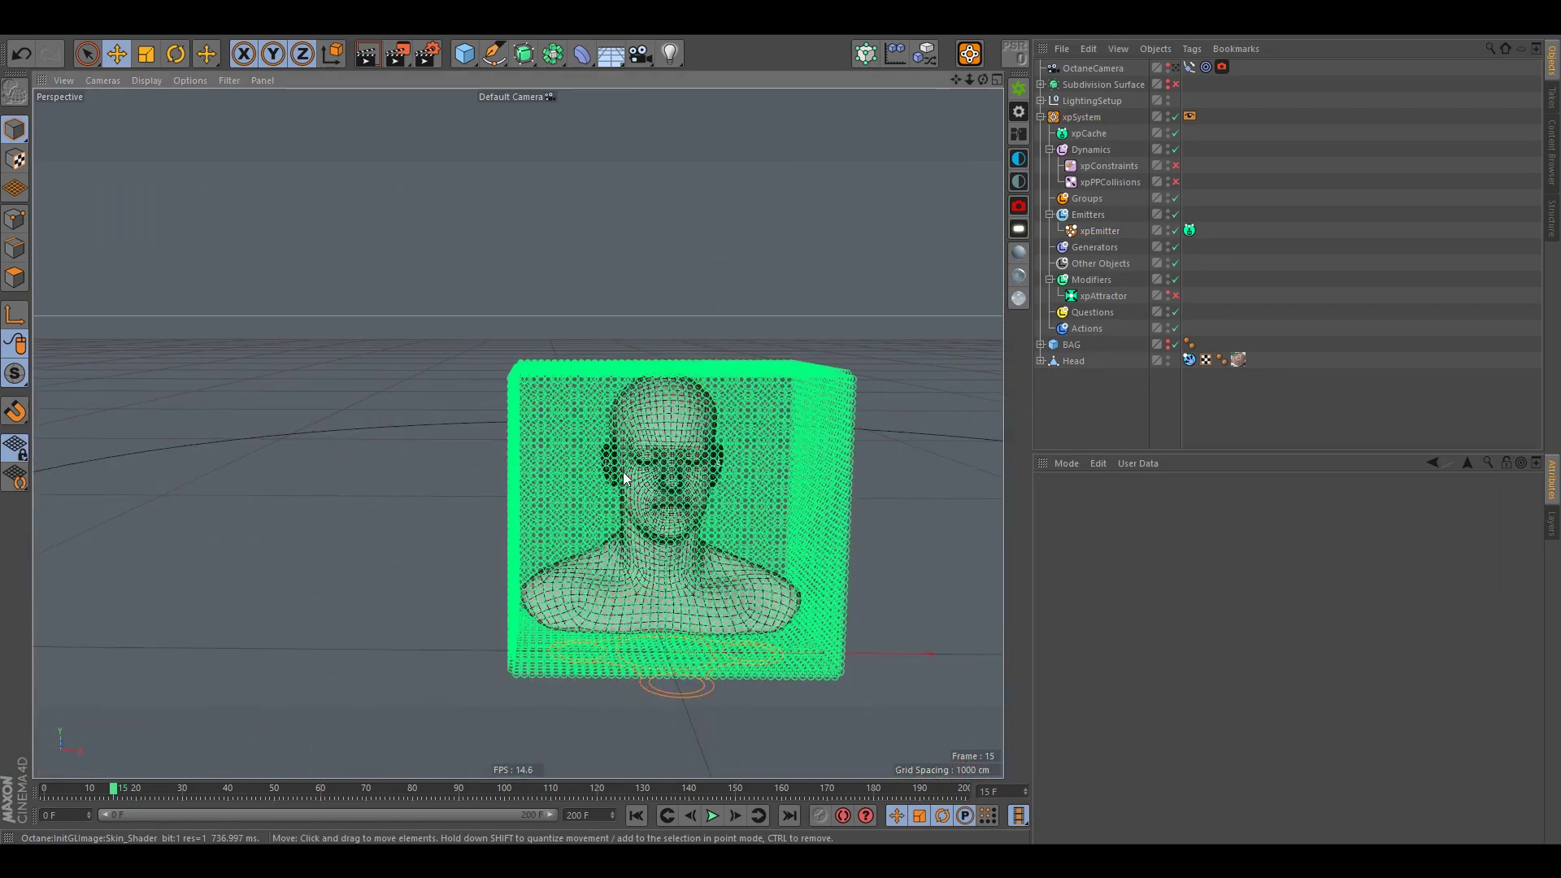
{"action": "middle_click_drag", "start_coordinate": [623, 474], "coordinate": [524, 431], "text": "alt"}
{"action": "mouse_move", "coordinate": [599, 410]}
{"action": "left_mouse_down", "text": "alt"}
{"action": "mouse_move", "coordinate": [625, 404]}
{"action": "mouse_move", "coordinate": [573, 407]}
{"action": "left_mouse_up", "text": "alt"}
{"action": "right_click_drag", "start_coordinate": [573, 407], "coordinate": [521, 411], "text": "alt"}
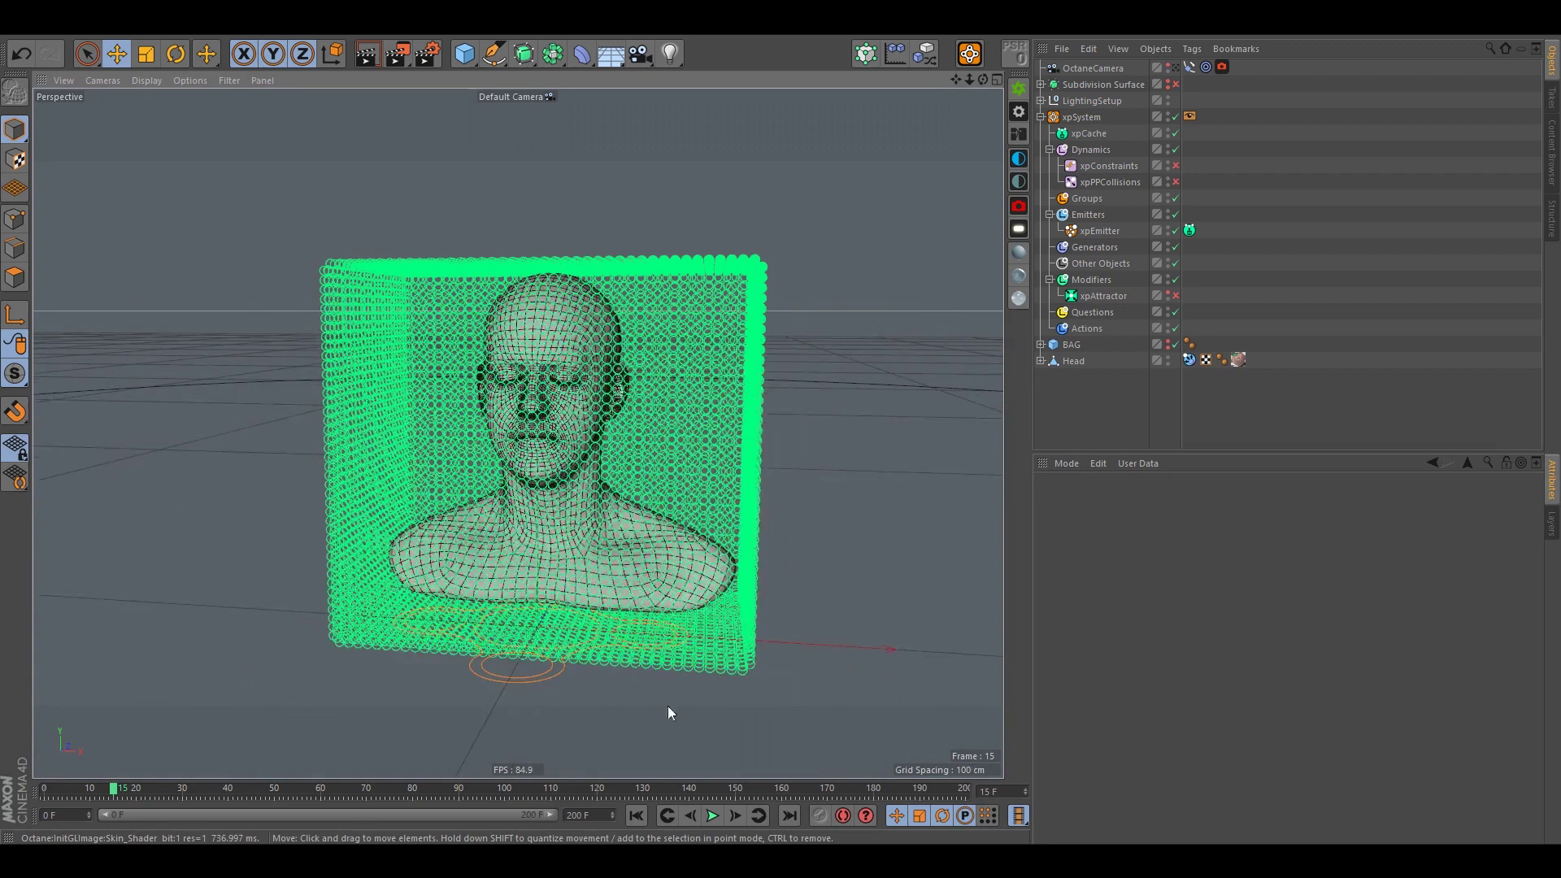
{"action": "left_click", "coordinate": [637, 815]}
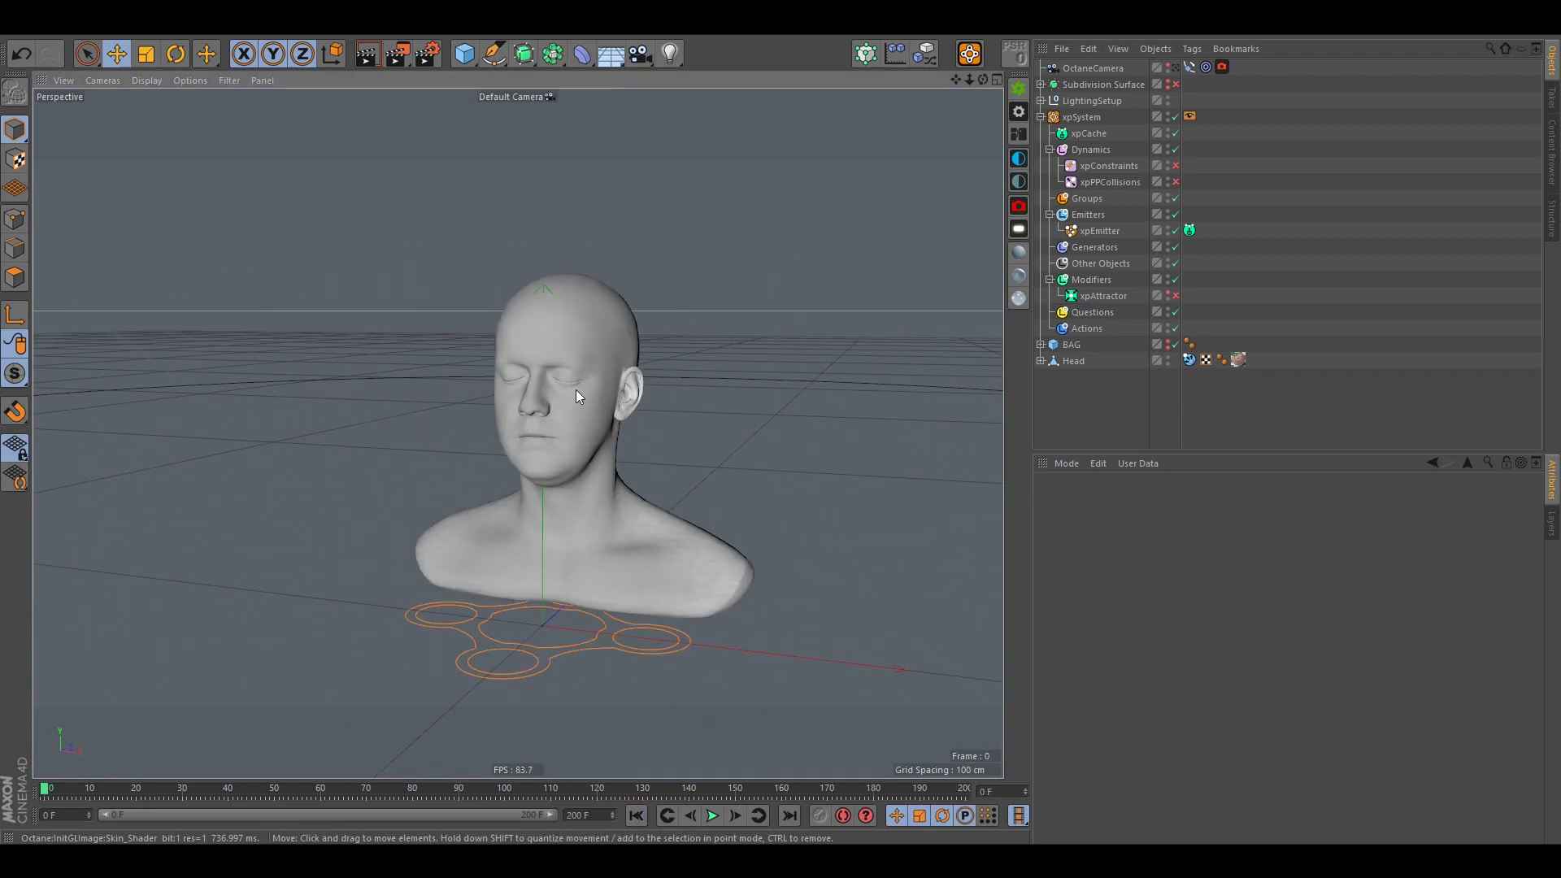
- Enable the xpConstraints object and review its Connect at Birth connection settings
{"action": "left_click", "coordinate": [1109, 181]}
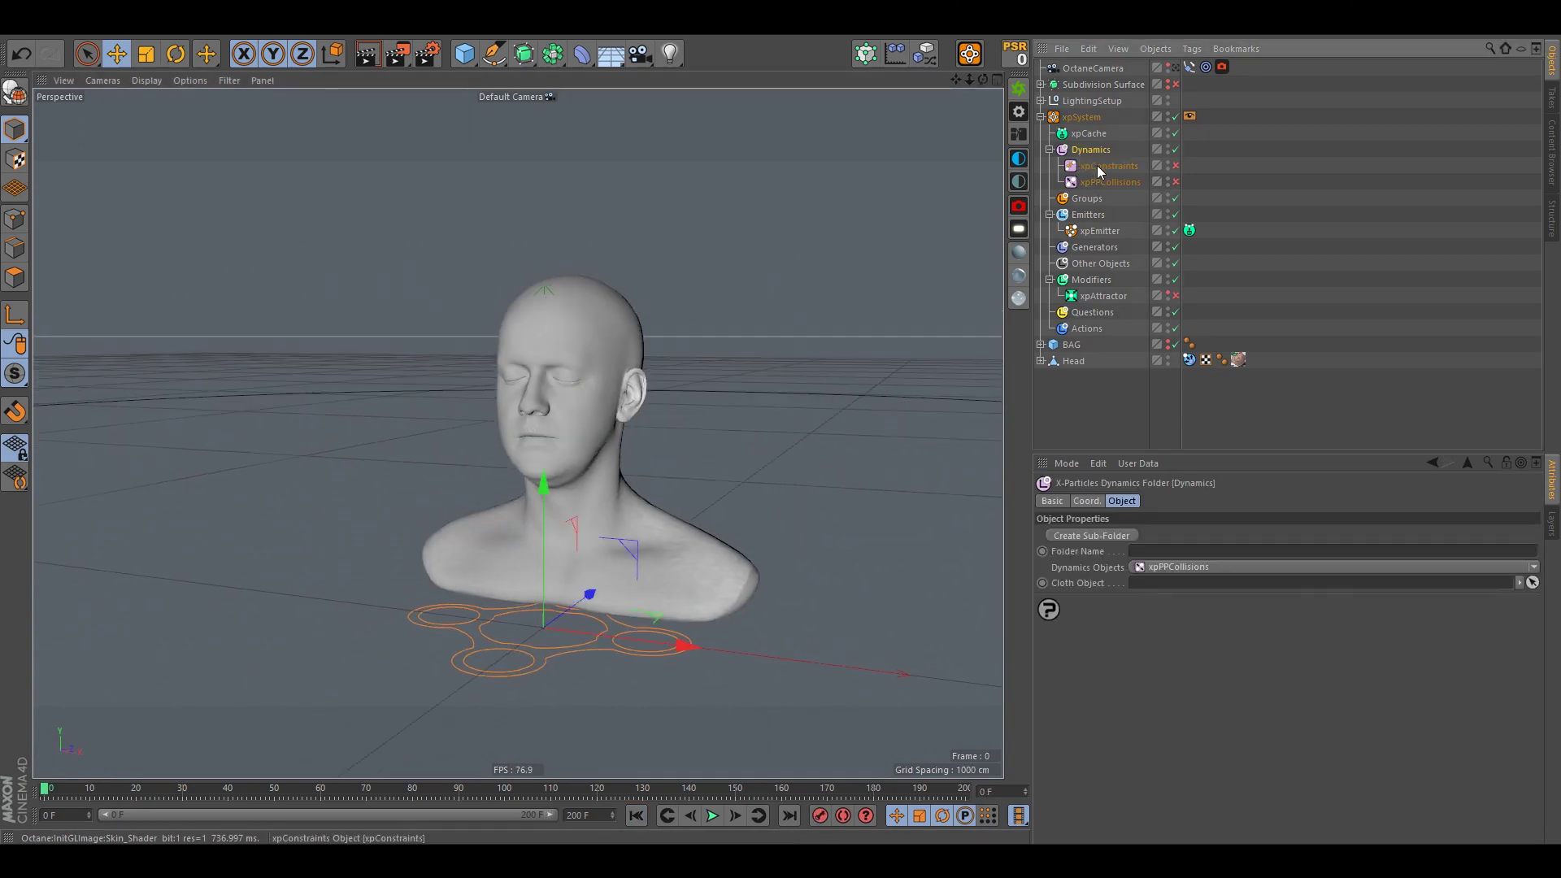
{"action": "left_click", "coordinate": [1094, 166]}
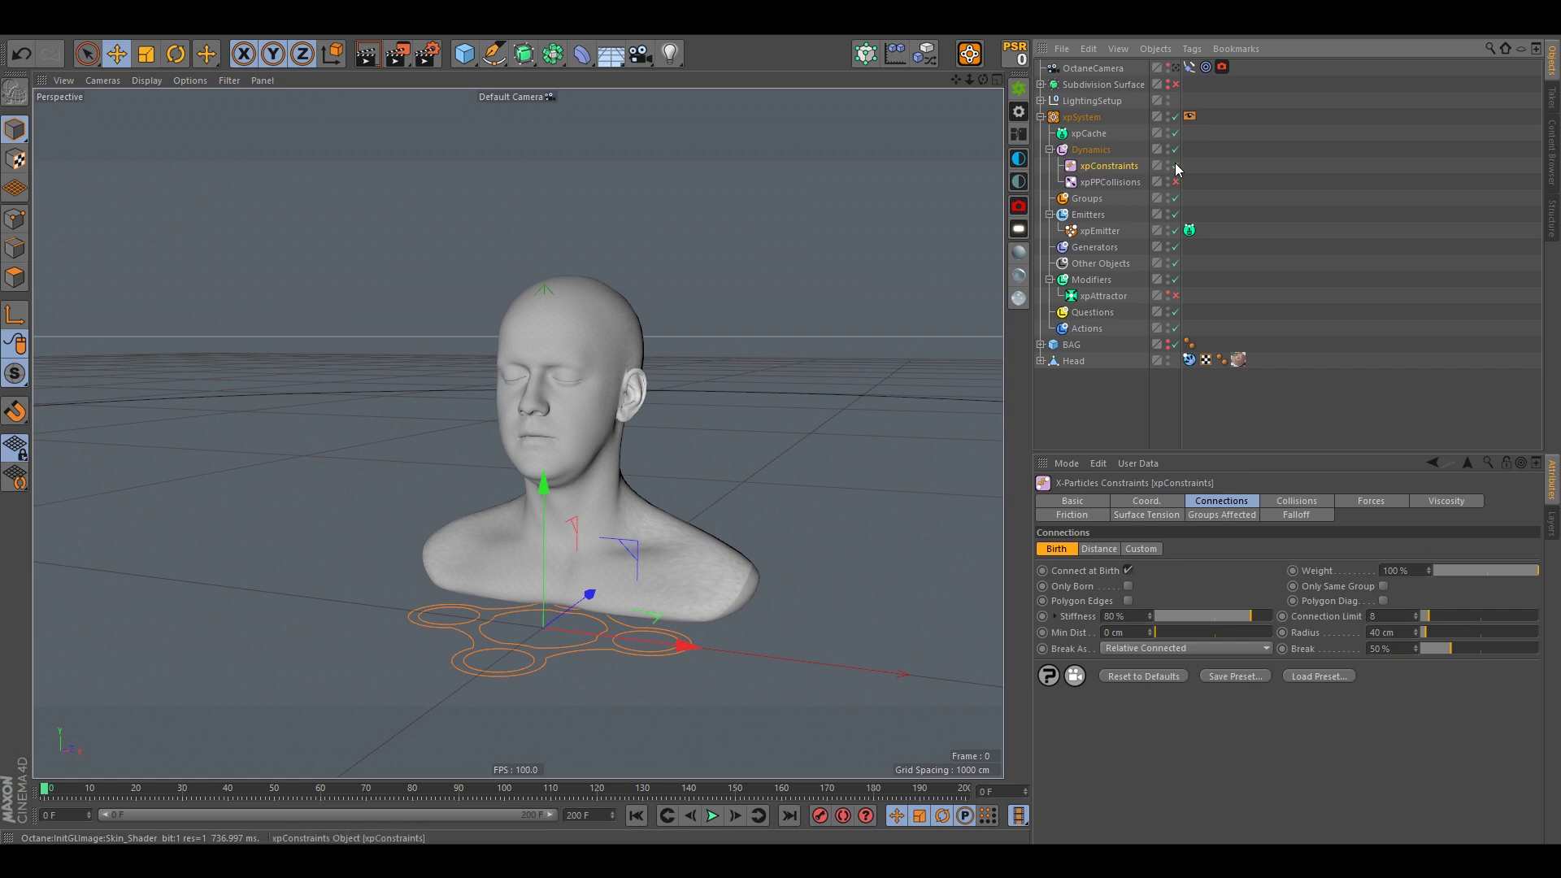
{"action": "left_click", "coordinate": [1051, 572]}
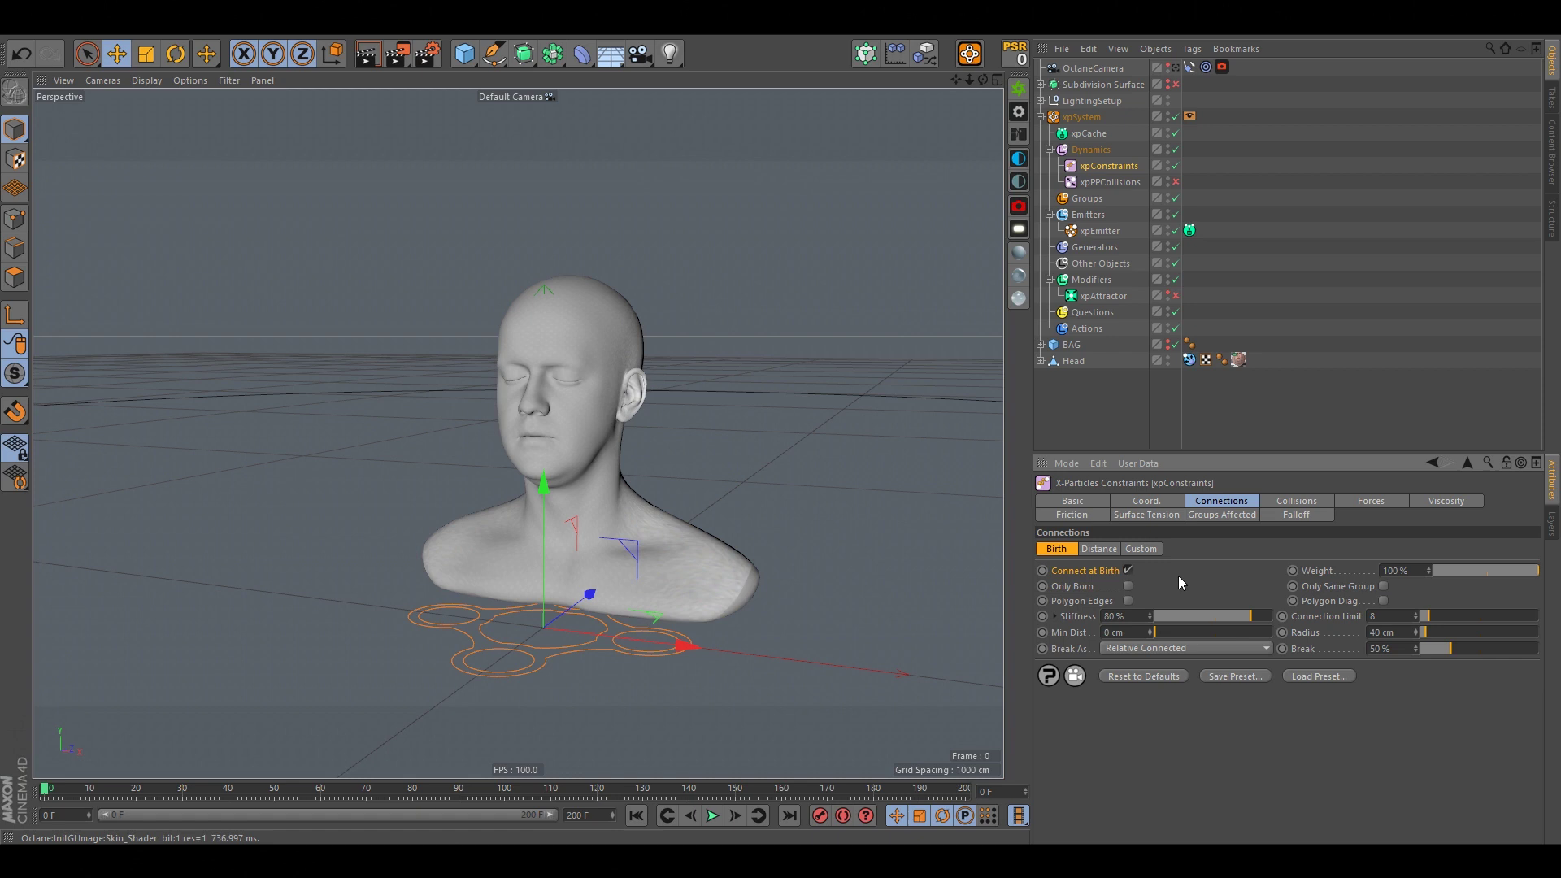
- Enable the xpPPCollisions object and review its self-collision and bounce settings
{"action": "left_click", "coordinate": [1109, 182]}
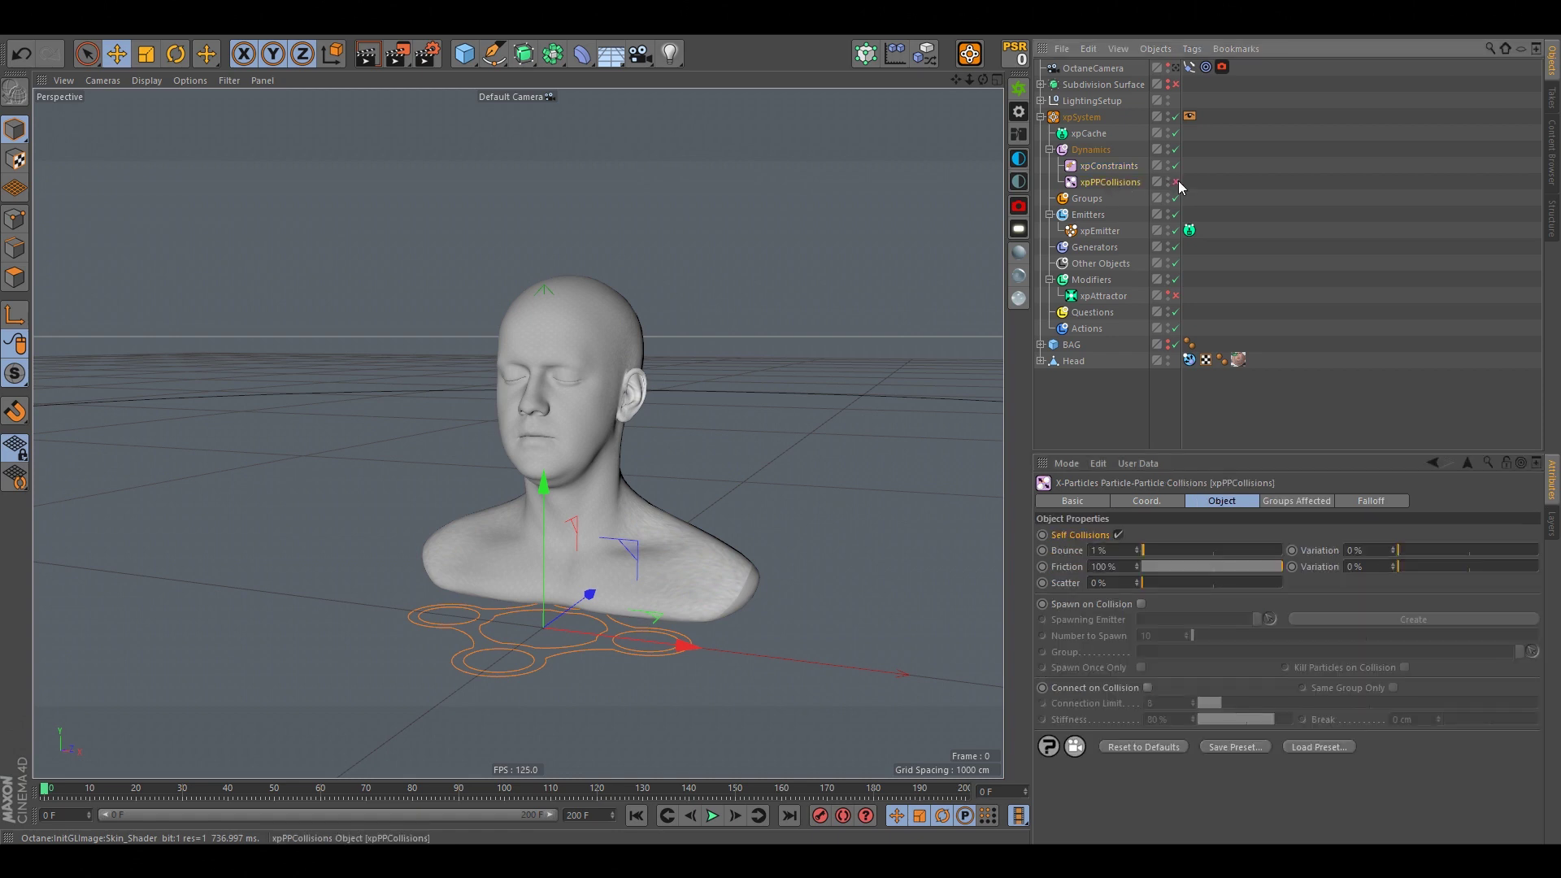
{"action": "double_click", "coordinate": [1097, 550]}
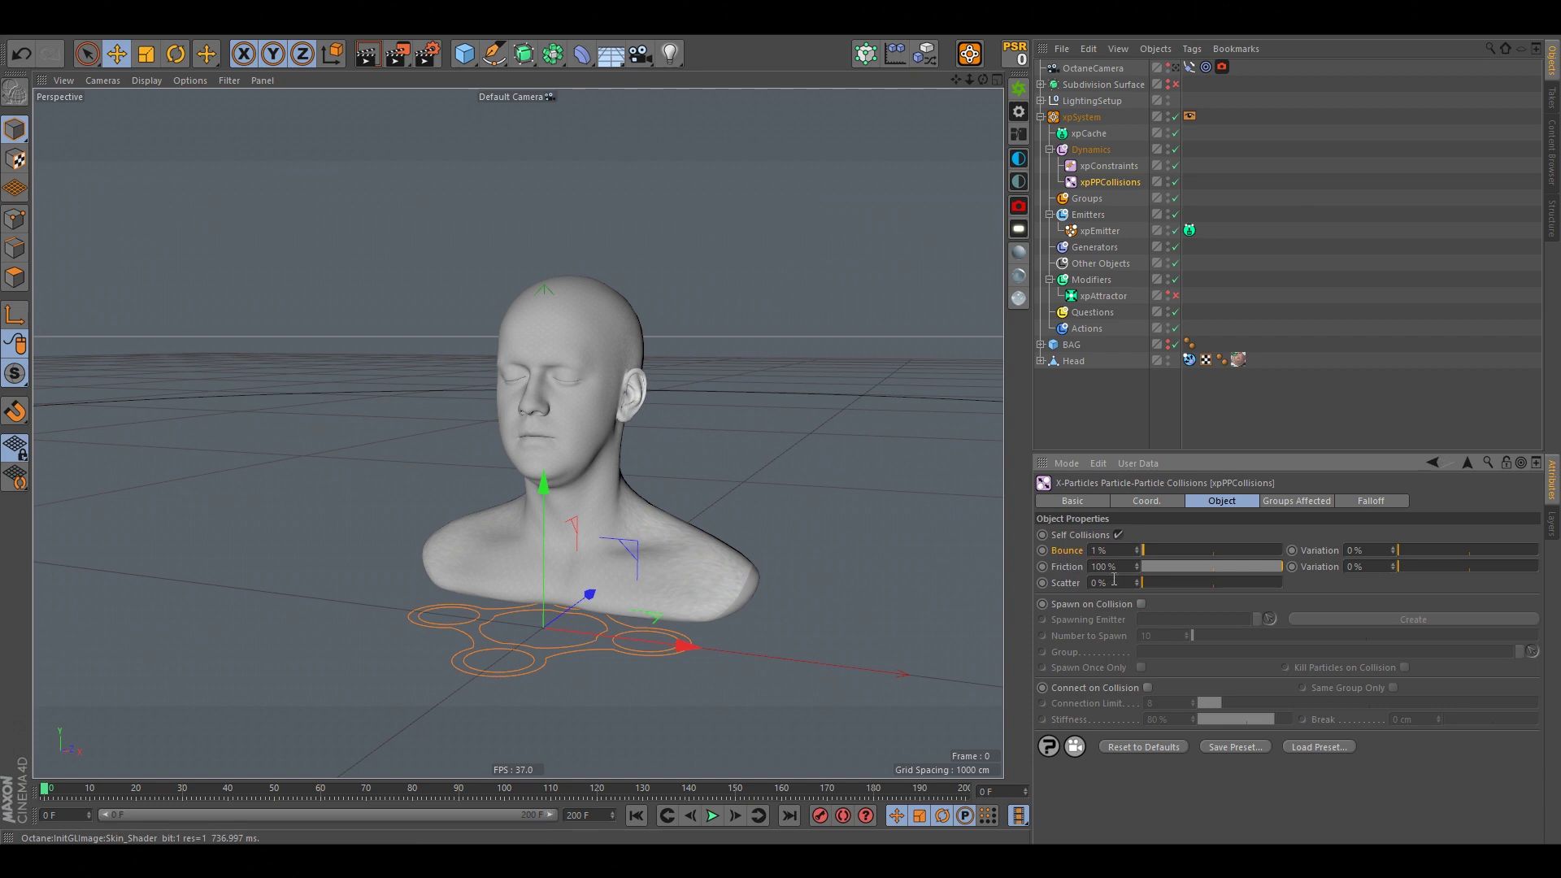
{"action": "left_click", "coordinate": [1174, 345]}
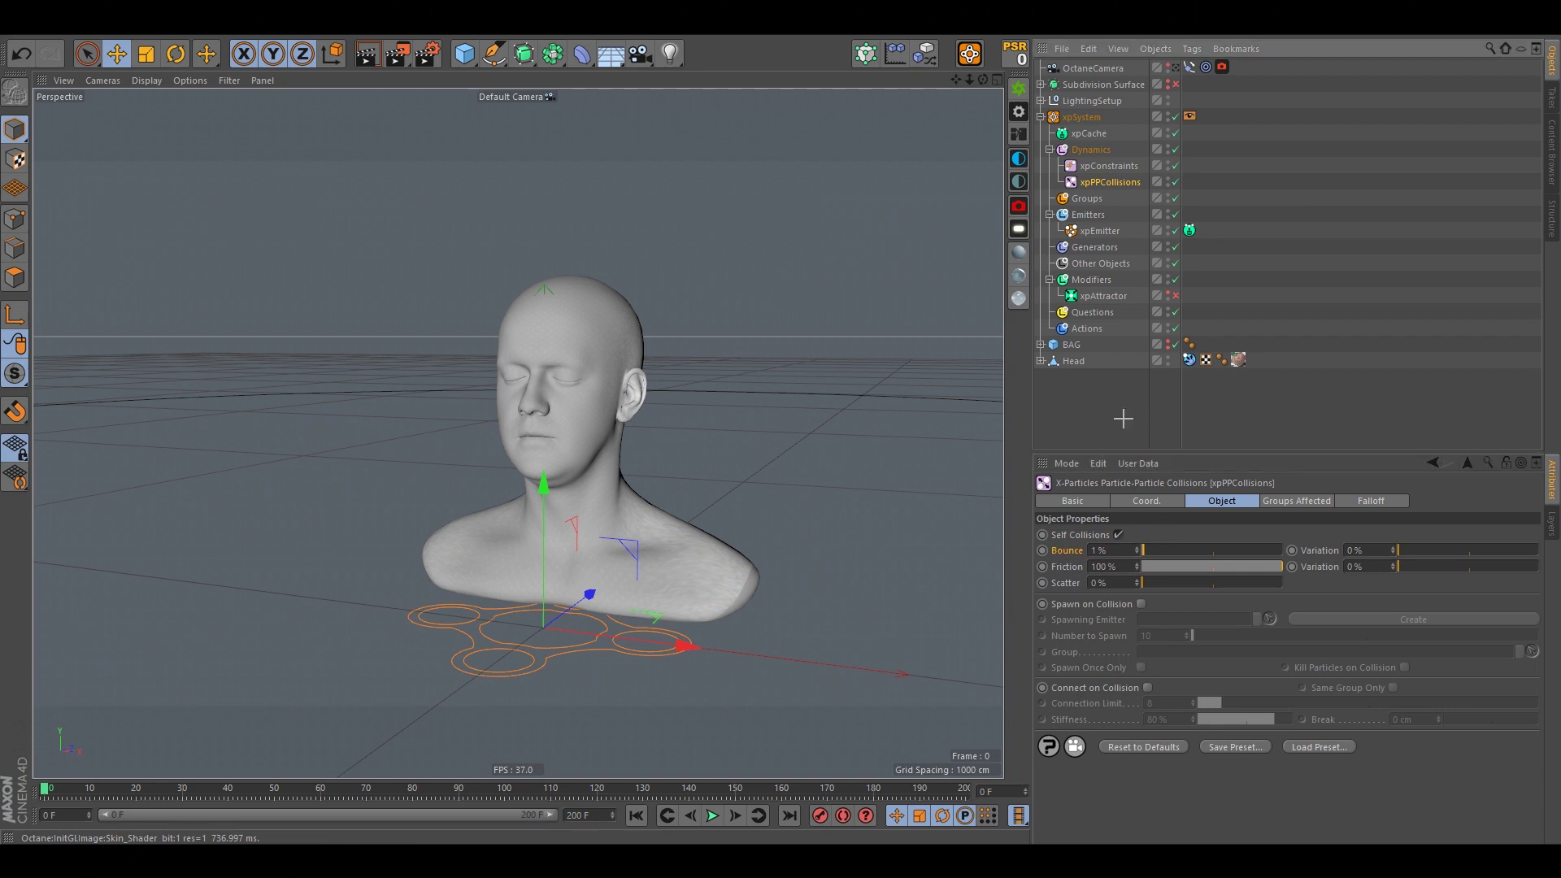
- Play the simulation with constraints and collisions active to about frame 8, and rewind to frame 0
{"action": "left_click_drag", "start_coordinate": [731, 423], "coordinate": [624, 499], "text": "alt"}
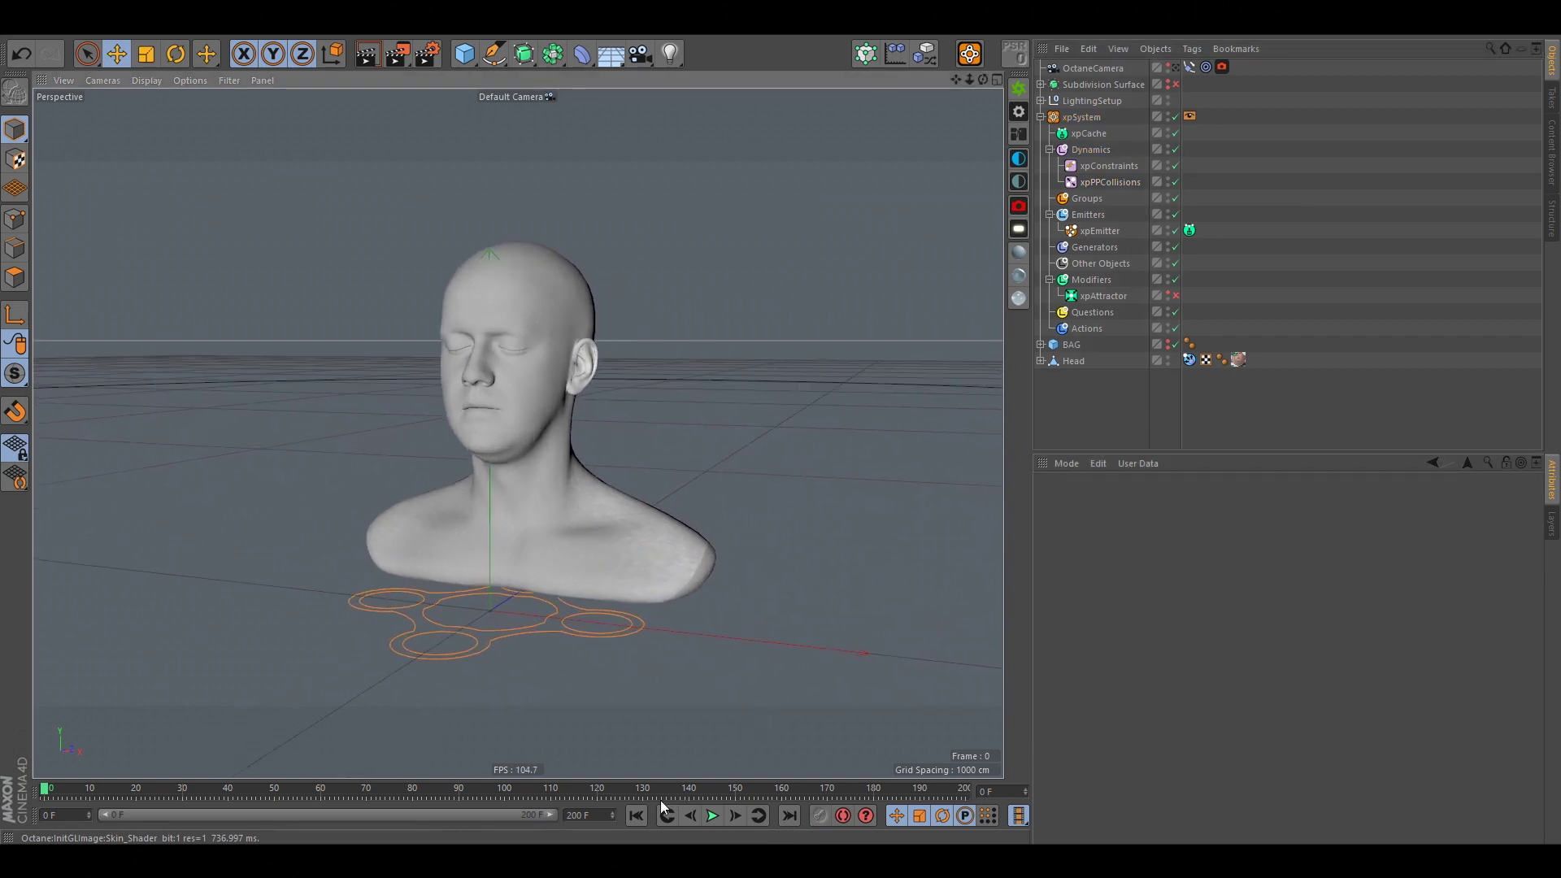
{"action": "left_click", "coordinate": [713, 817]}
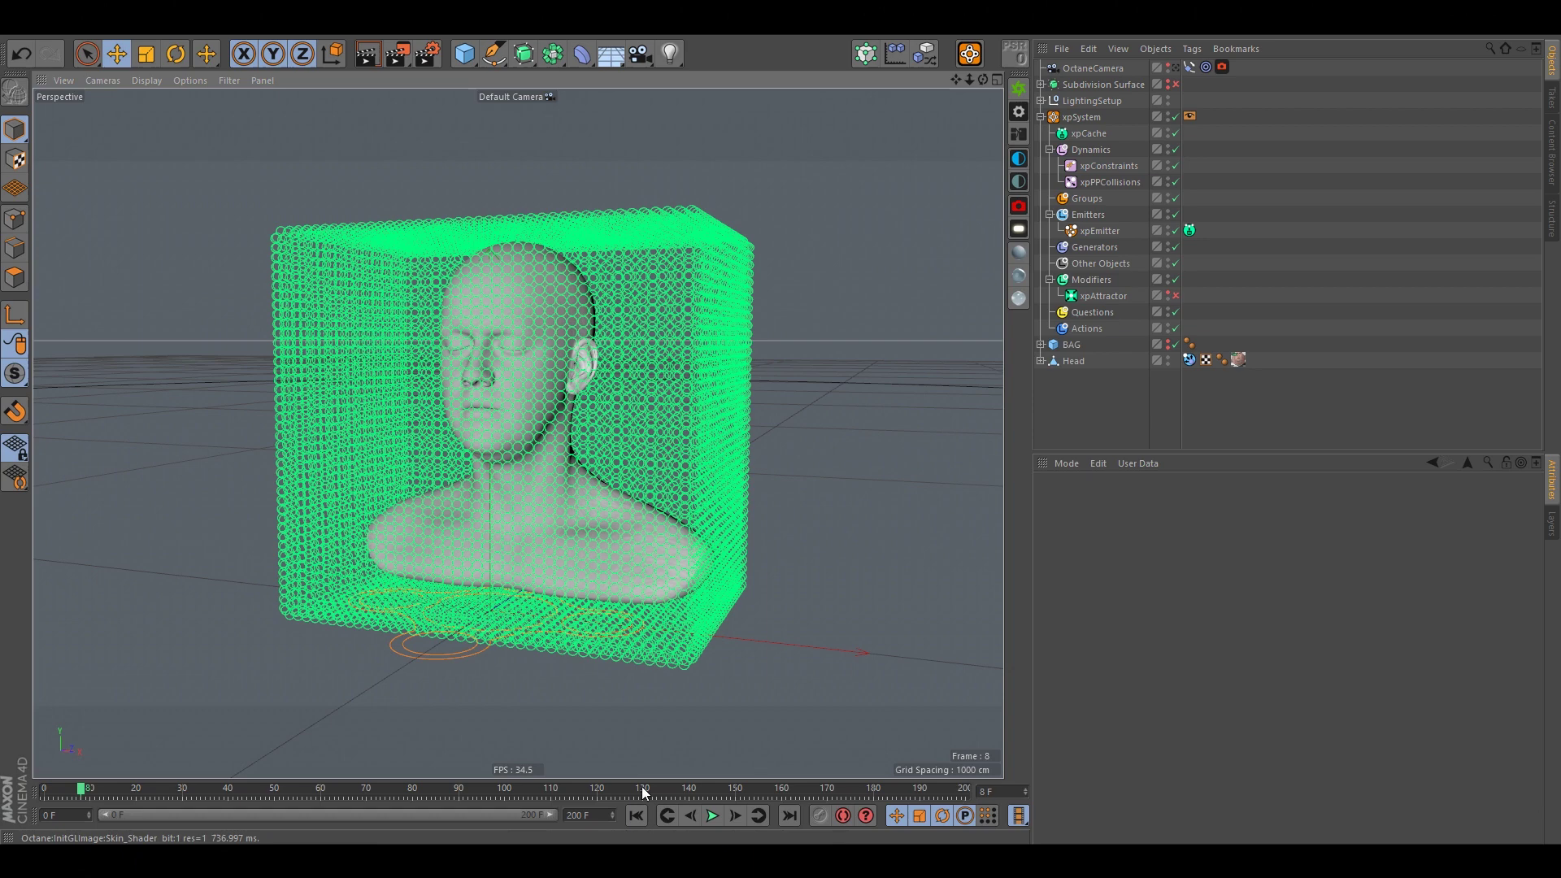
{"action": "left_click", "coordinate": [637, 815]}
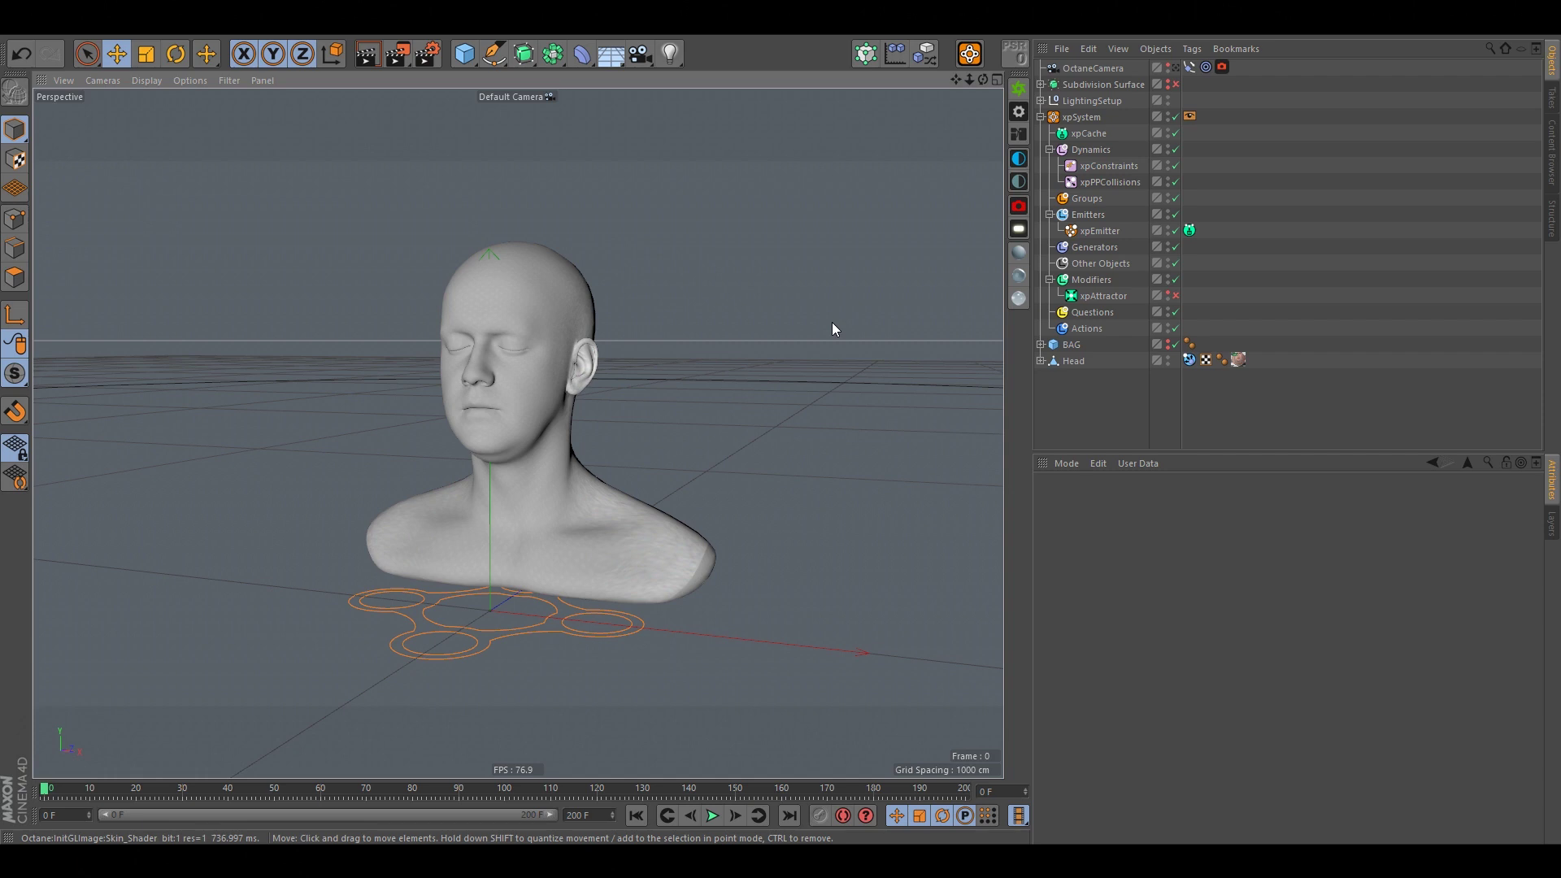
- Enable the xpAttractor modifier and review its box falloff and force settings around the head
{"action": "left_click", "coordinate": [1103, 296]}
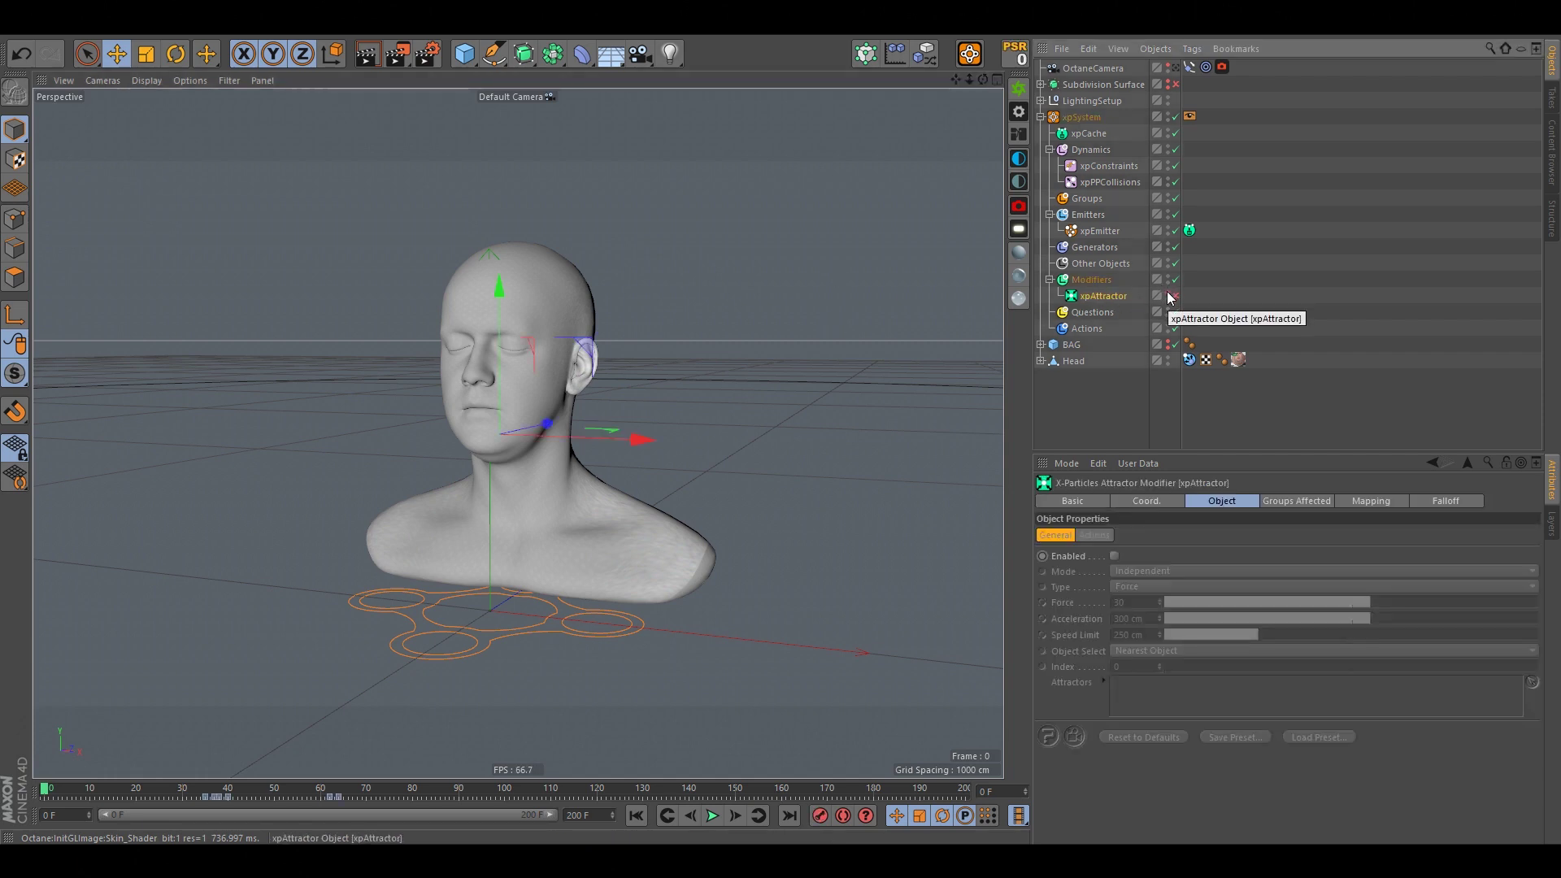
{"action": "left_click", "coordinate": [1175, 298]}
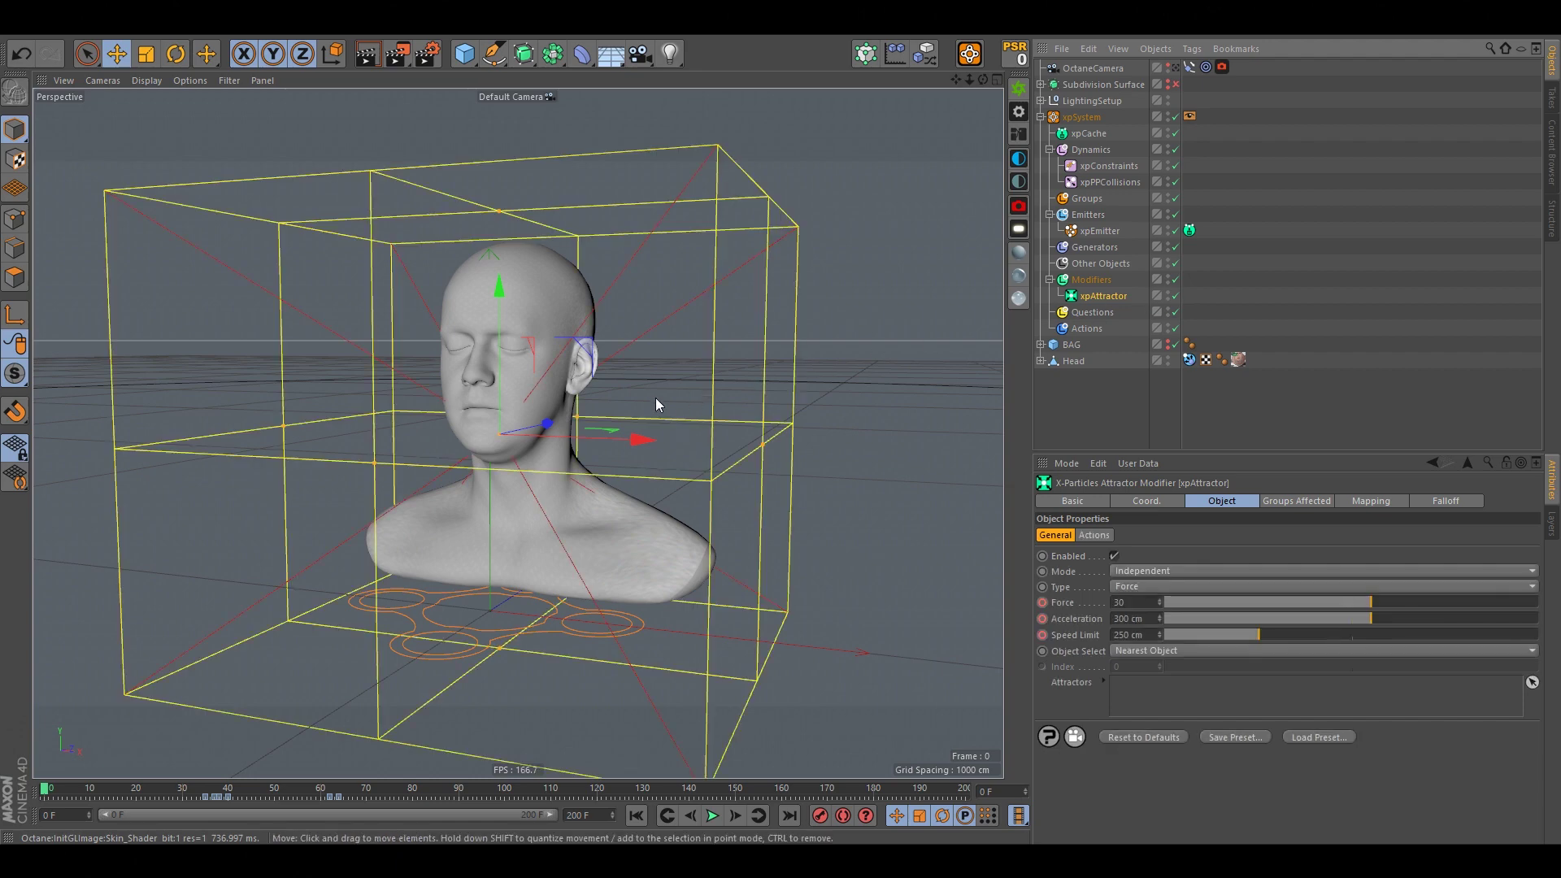
{"action": "left_click_drag", "start_coordinate": [640, 419], "coordinate": [363, 376], "text": "alt"}
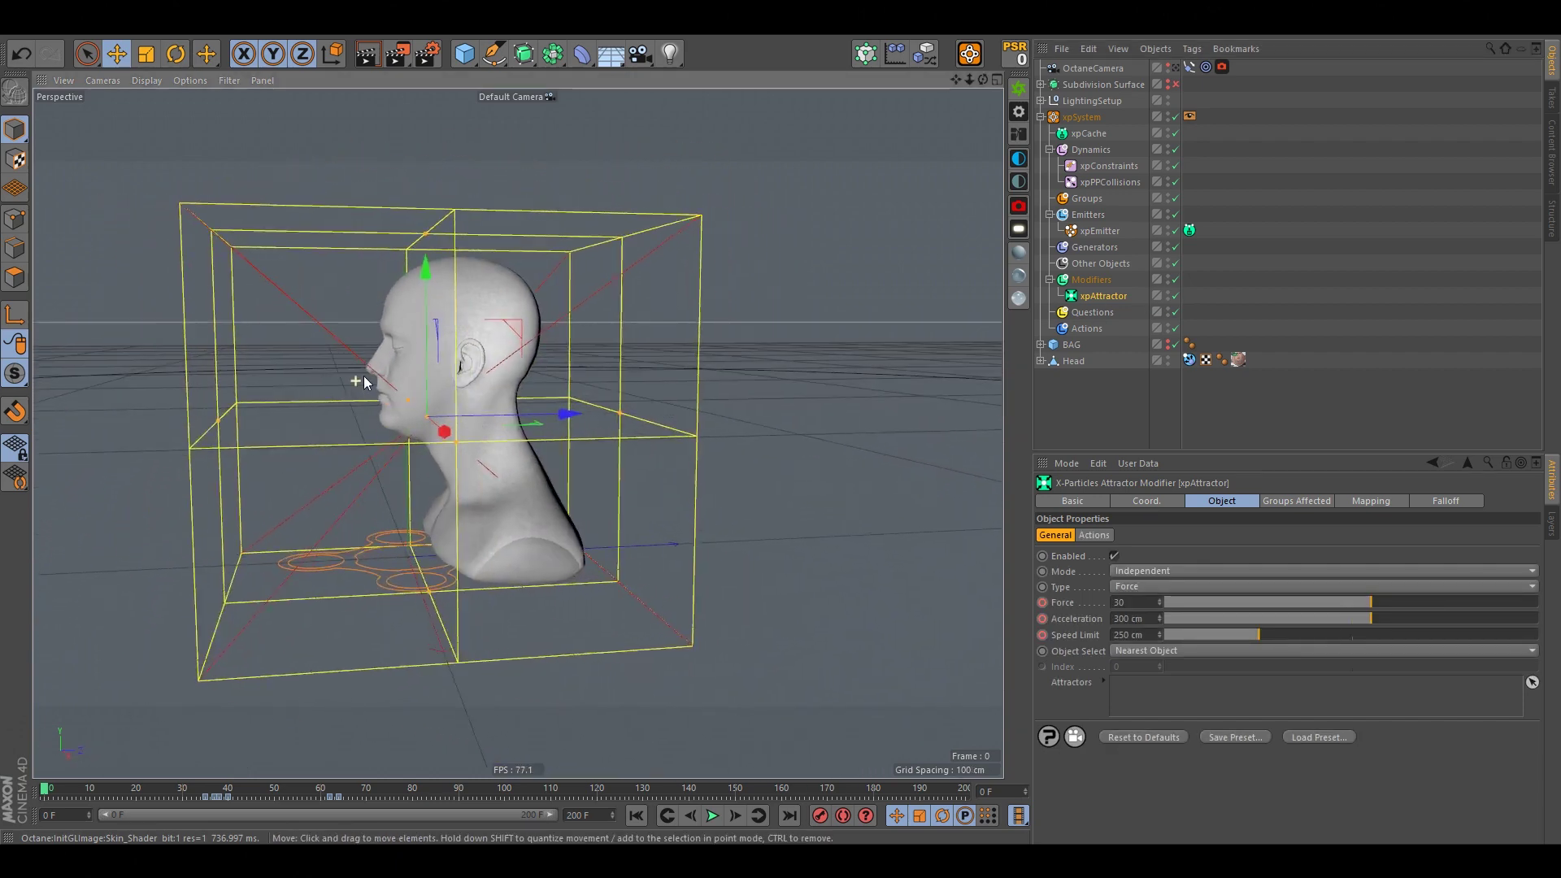
{"action": "right_click_drag", "start_coordinate": [363, 375], "coordinate": [423, 429], "text": "alt"}
{"action": "left_click_drag", "start_coordinate": [422, 429], "coordinate": [510, 406], "text": "alt"}
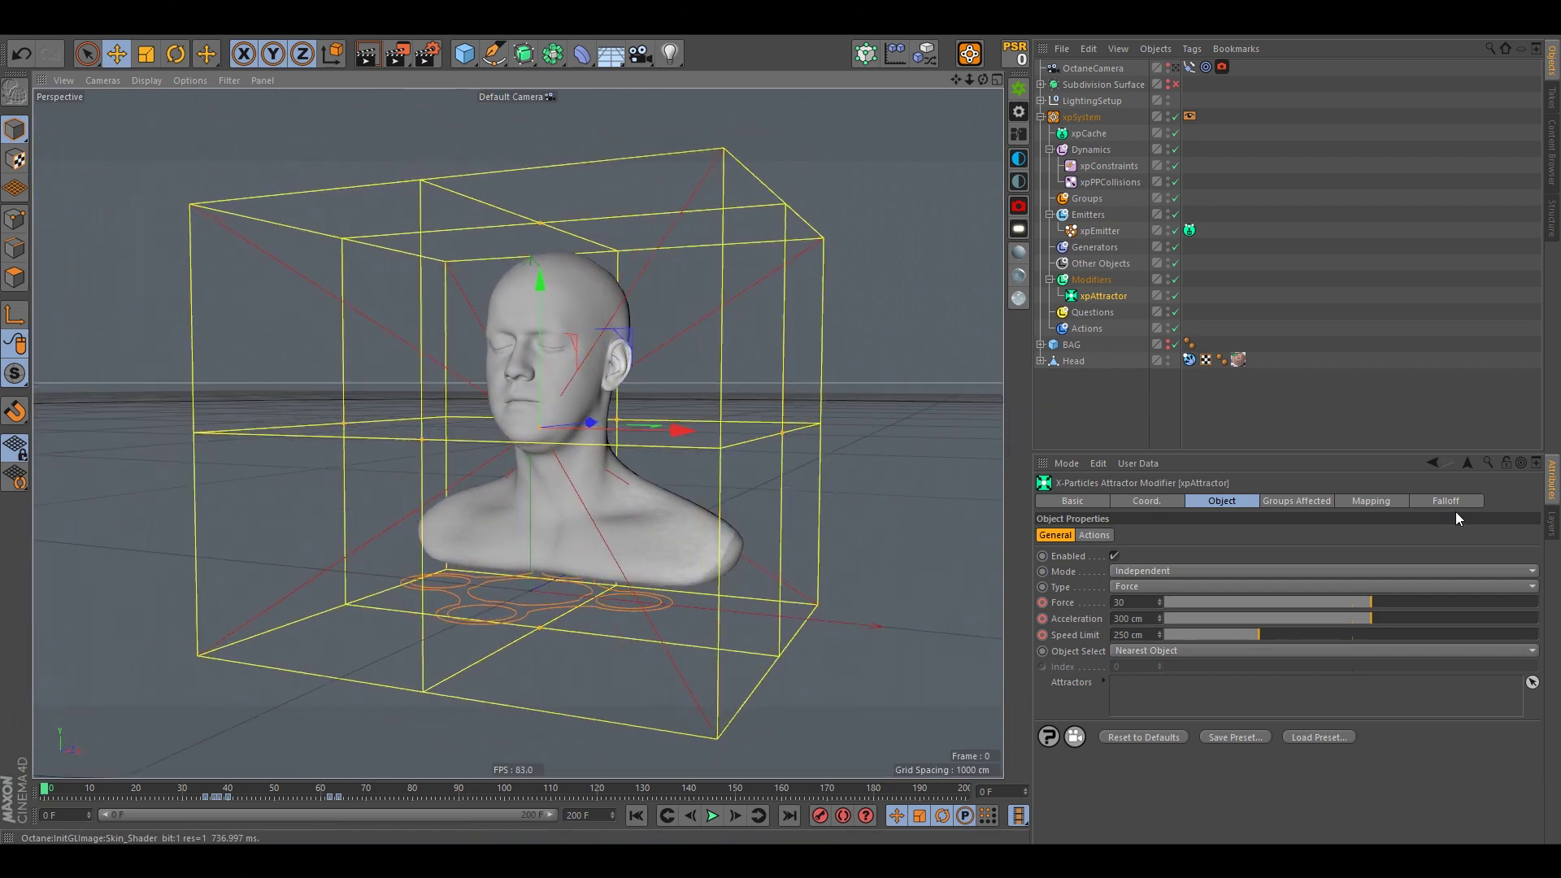
{"action": "left_click", "coordinate": [1452, 502]}
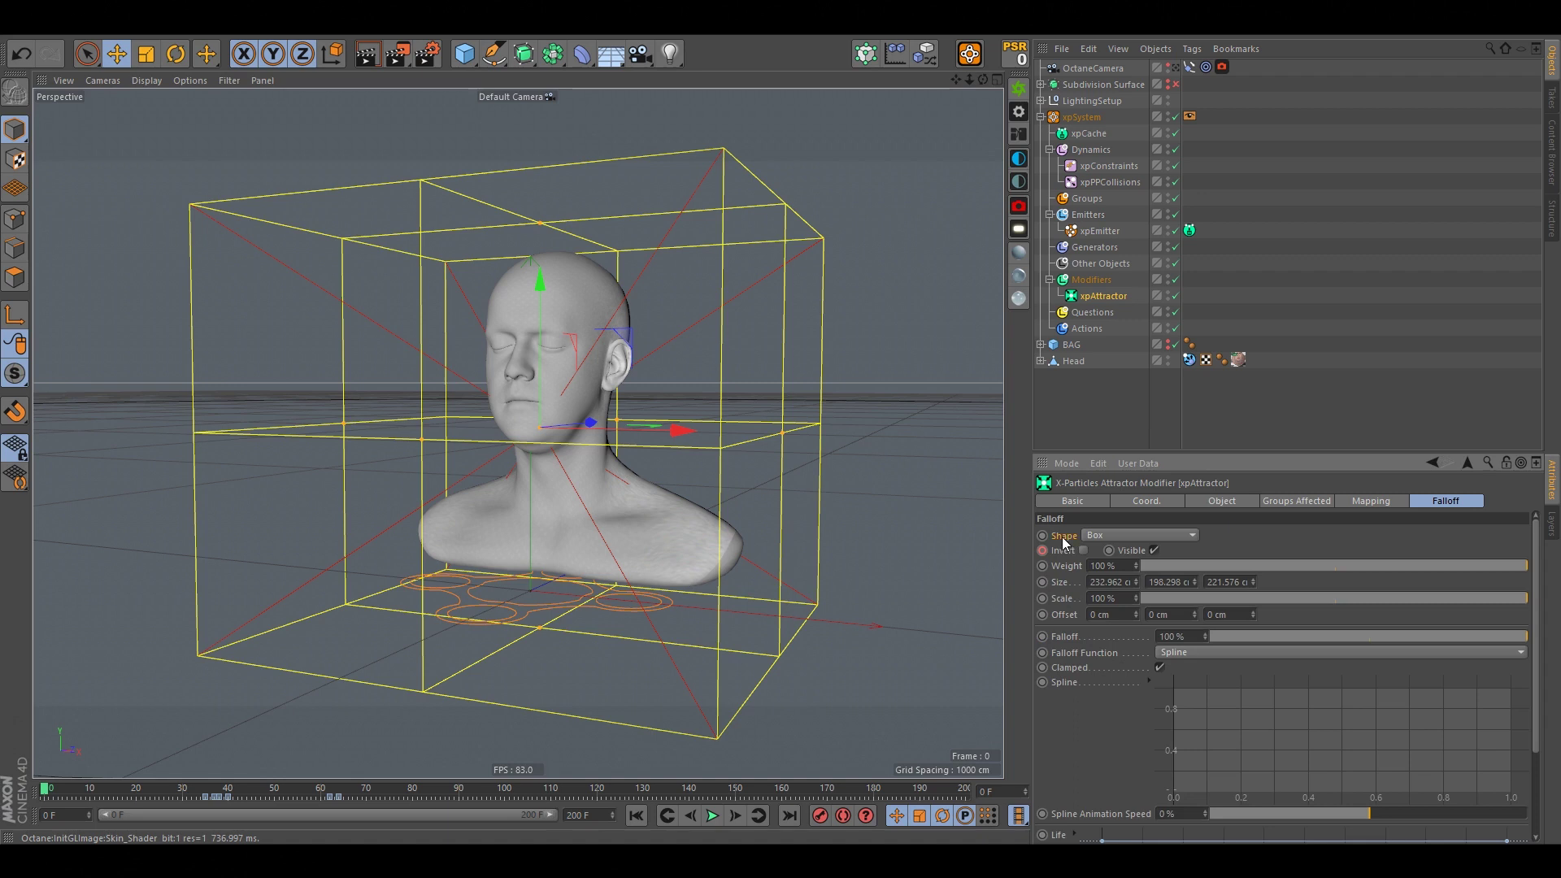
{"action": "left_click", "coordinate": [1224, 502]}
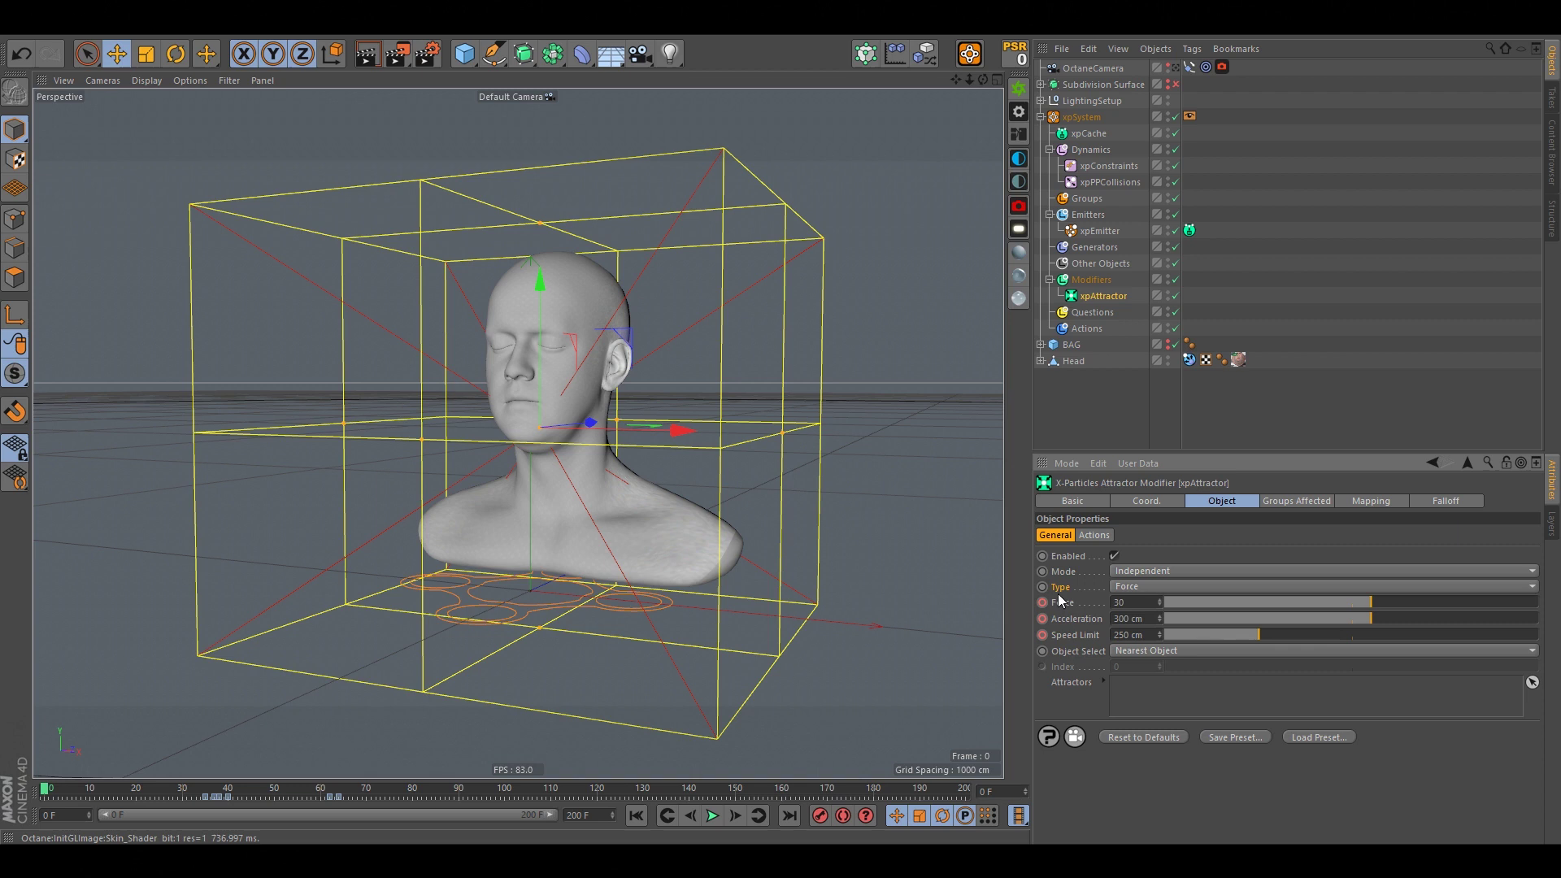
- Keep the attractor's Type at Force, play the simulation from frame 0 to frame 113, and rewind to the start
{"action": "left_click", "coordinate": [1128, 587]}
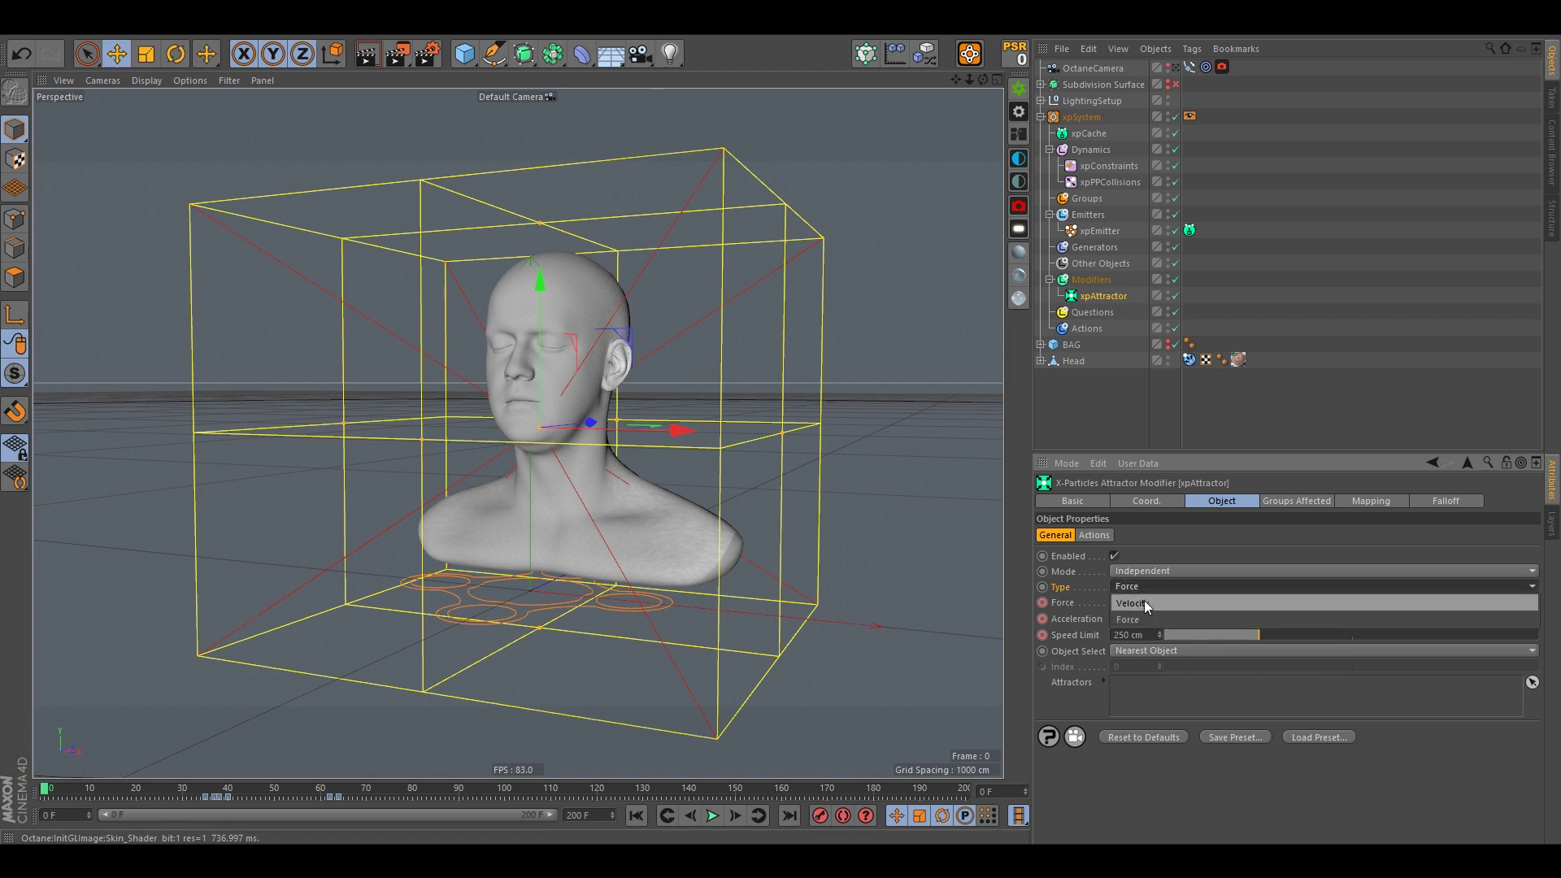
{"action": "left_click", "coordinate": [1128, 619]}
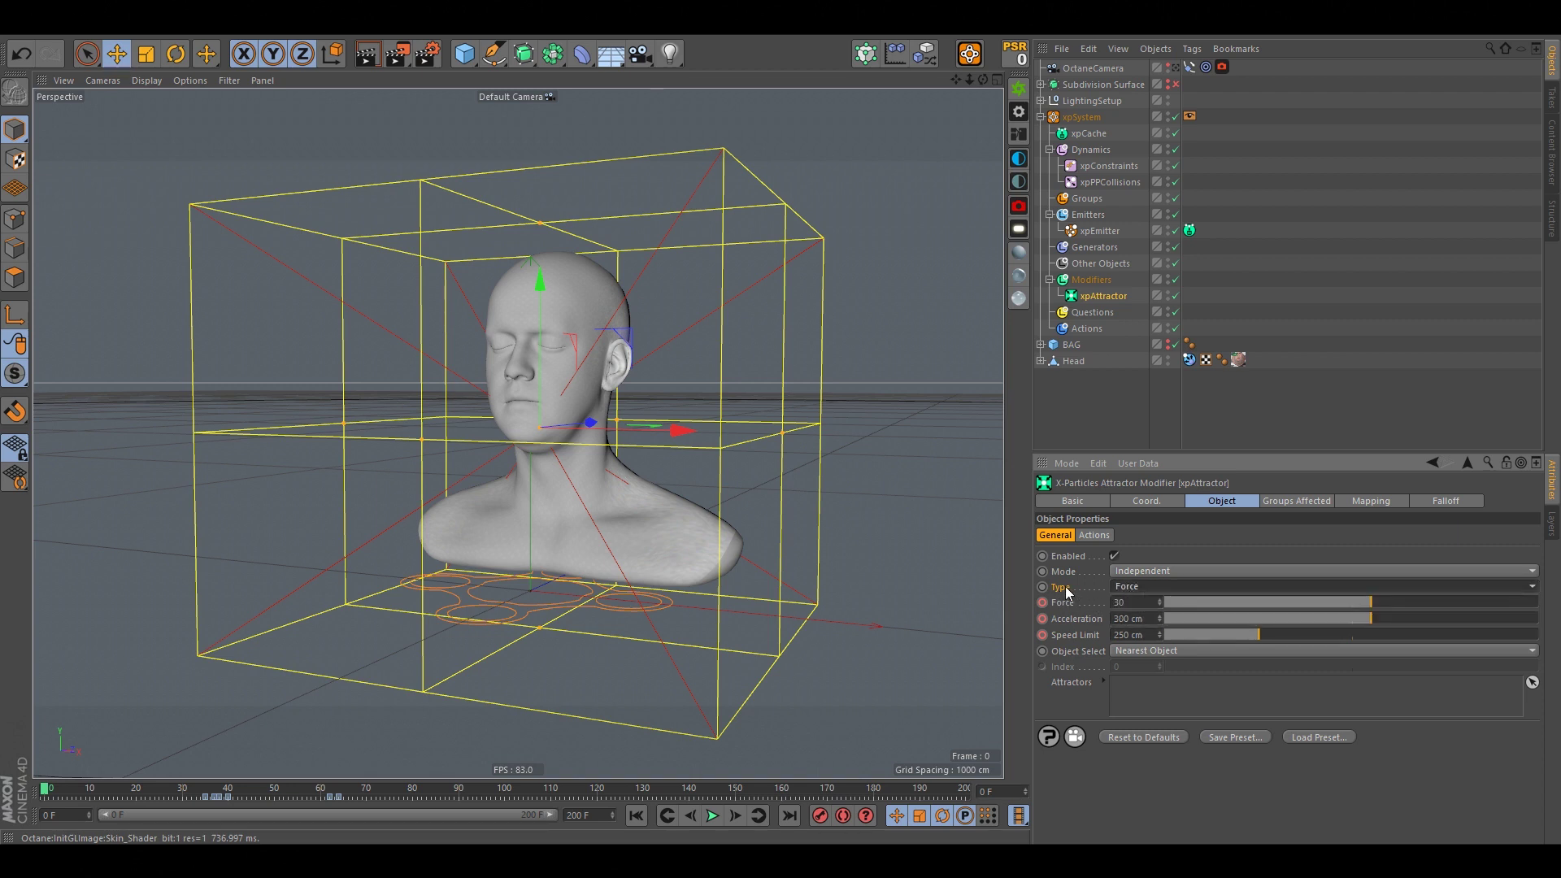
{"action": "left_click", "coordinate": [636, 817]}
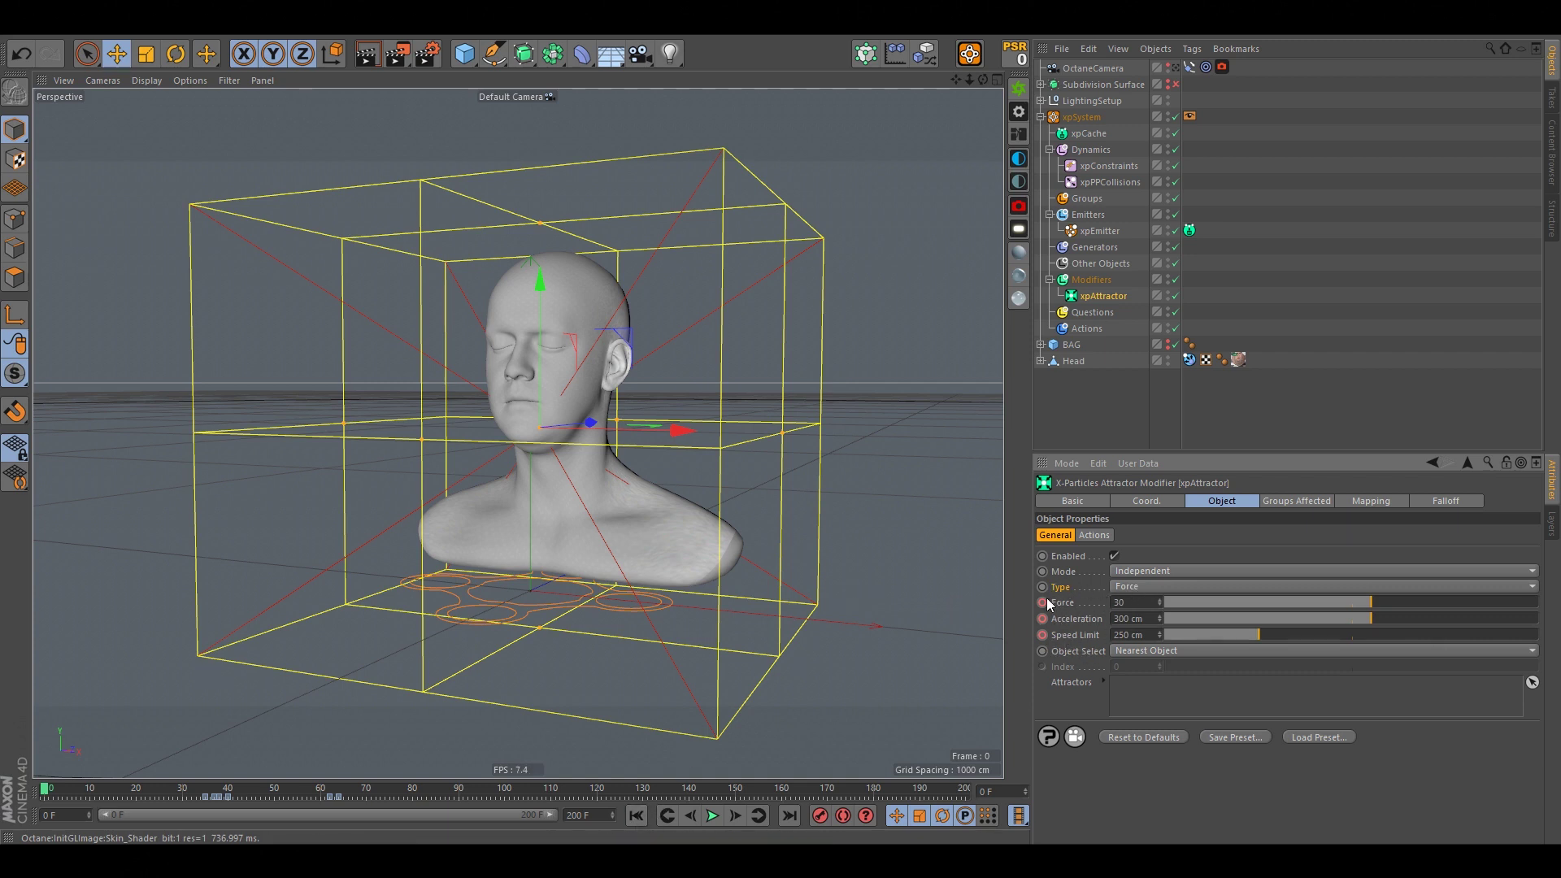
{"action": "left_click", "coordinate": [712, 815]}
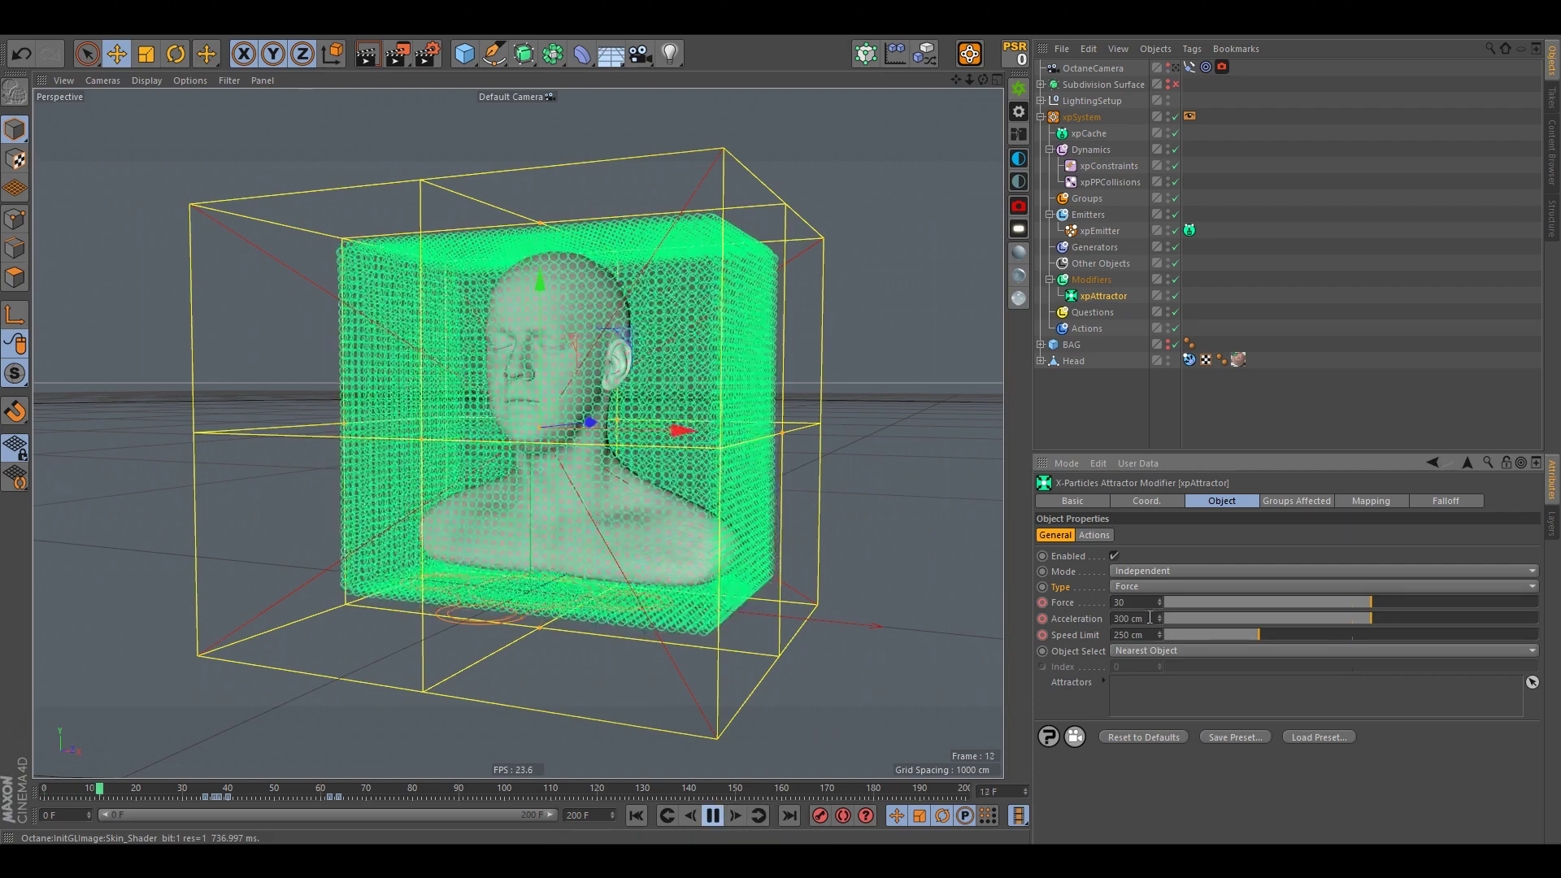
{"action": "left_click_drag", "start_coordinate": [1085, 605], "coordinate": [1183, 606]}
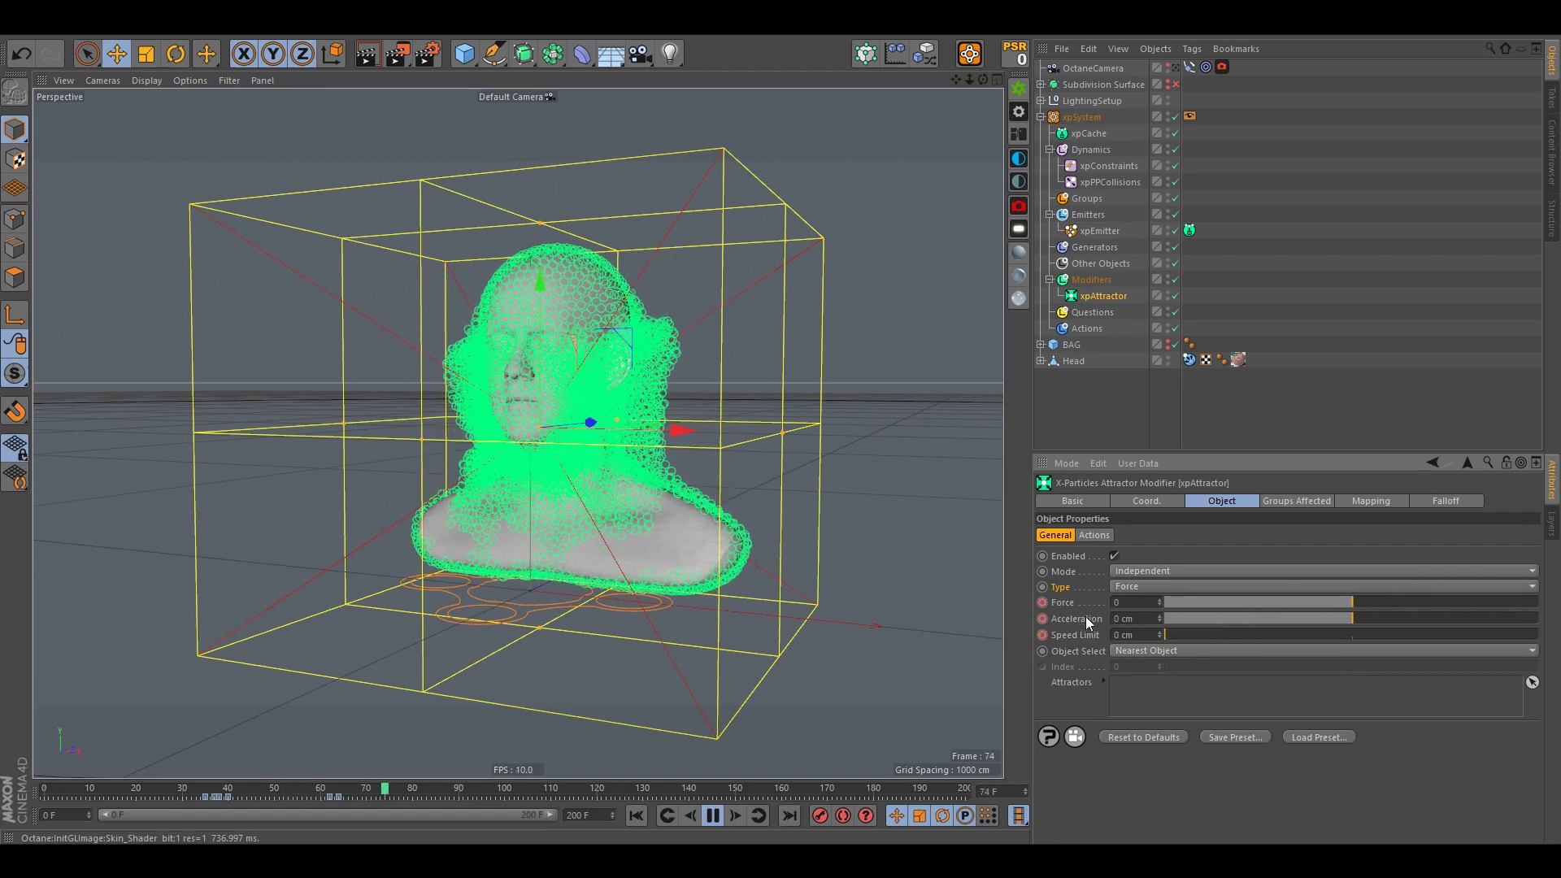
{"action": "left_click", "coordinate": [713, 815]}
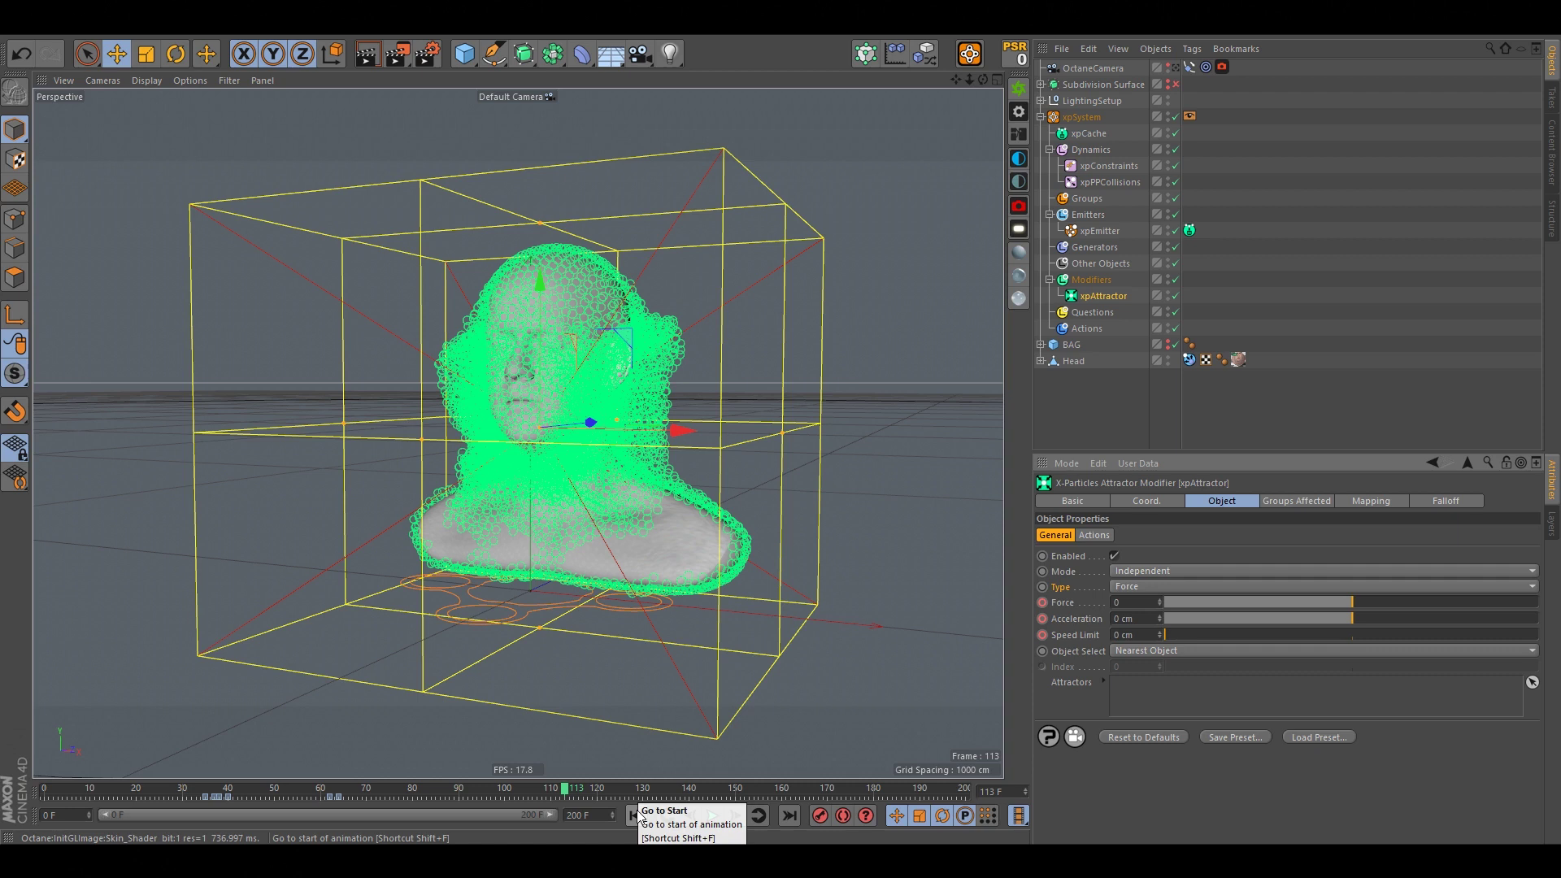
{"action": "left_click", "coordinate": [637, 816]}
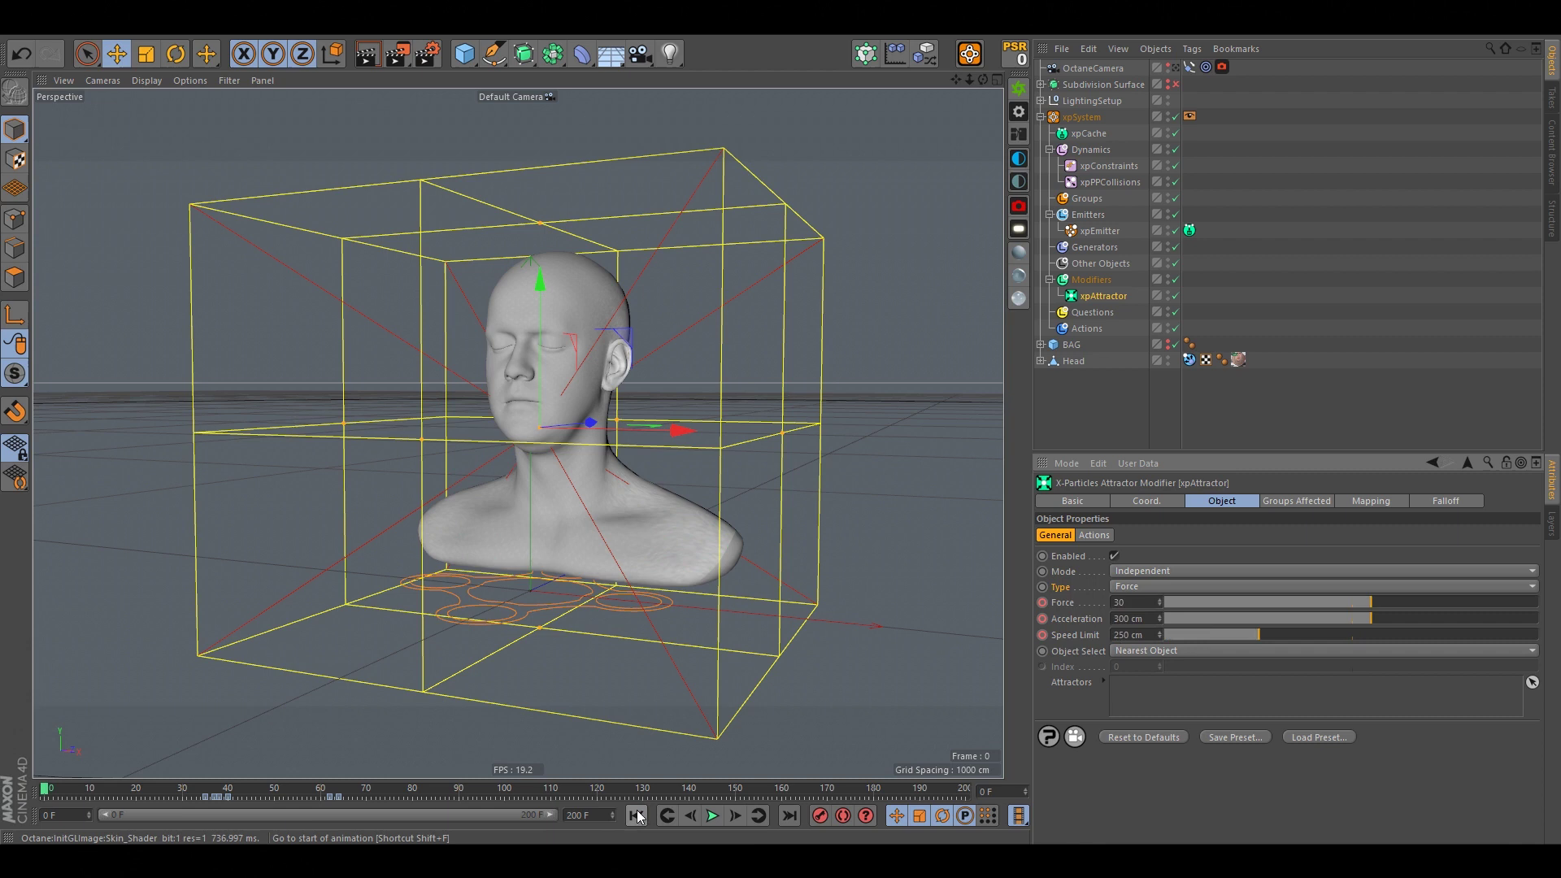
- Deselect the xpAttractor and hide its falloff box in the viewport while leaving the modifier enabled
{"action": "left_click", "coordinate": [1445, 501]}
{"action": "left_click", "coordinate": [1085, 412]}
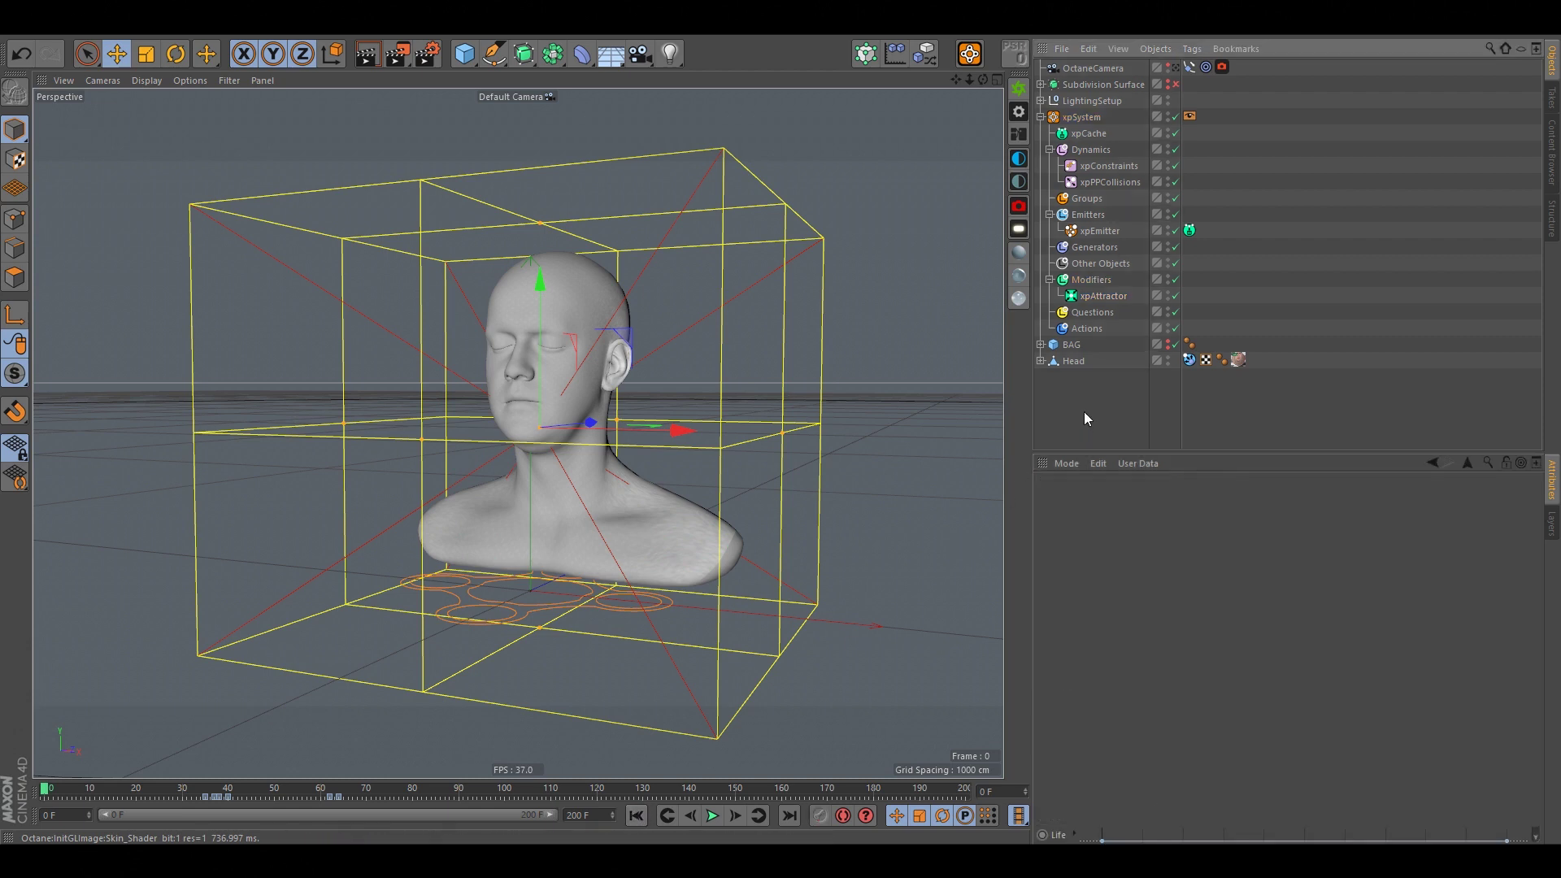
{"action": "left_click", "coordinate": [1176, 296]}
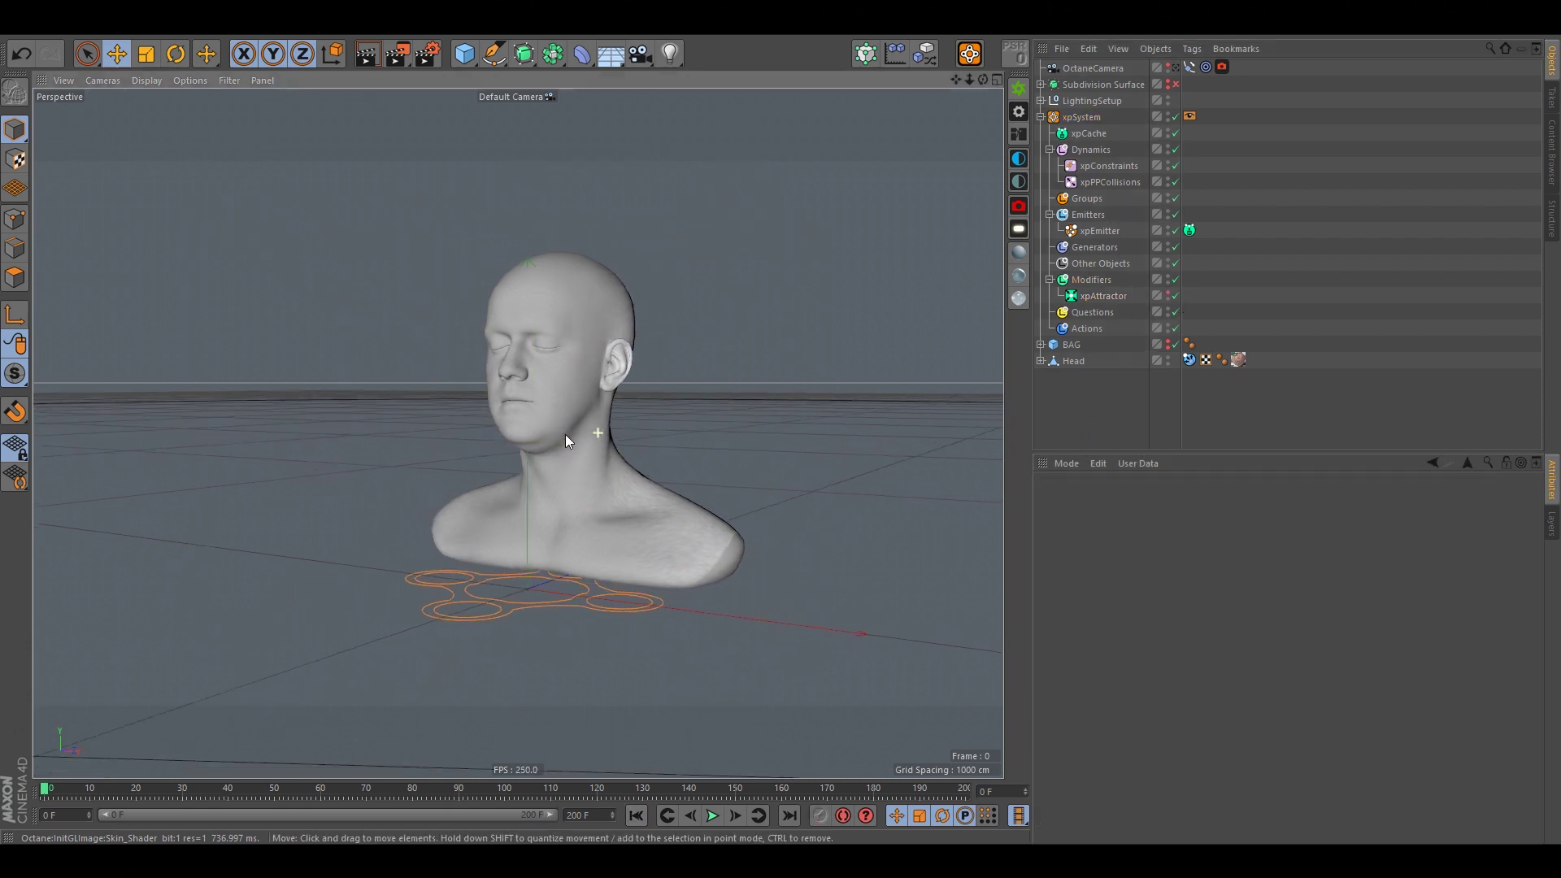
{"action": "mouse_move", "coordinate": [565, 434]}
{"action": "left_mouse_down", "text": "alt"}
{"action": "mouse_move", "coordinate": [535, 433]}
{"action": "mouse_move", "coordinate": [550, 421]}
{"action": "mouse_move", "coordinate": [554, 434]}
{"action": "left_mouse_up", "text": "alt"}
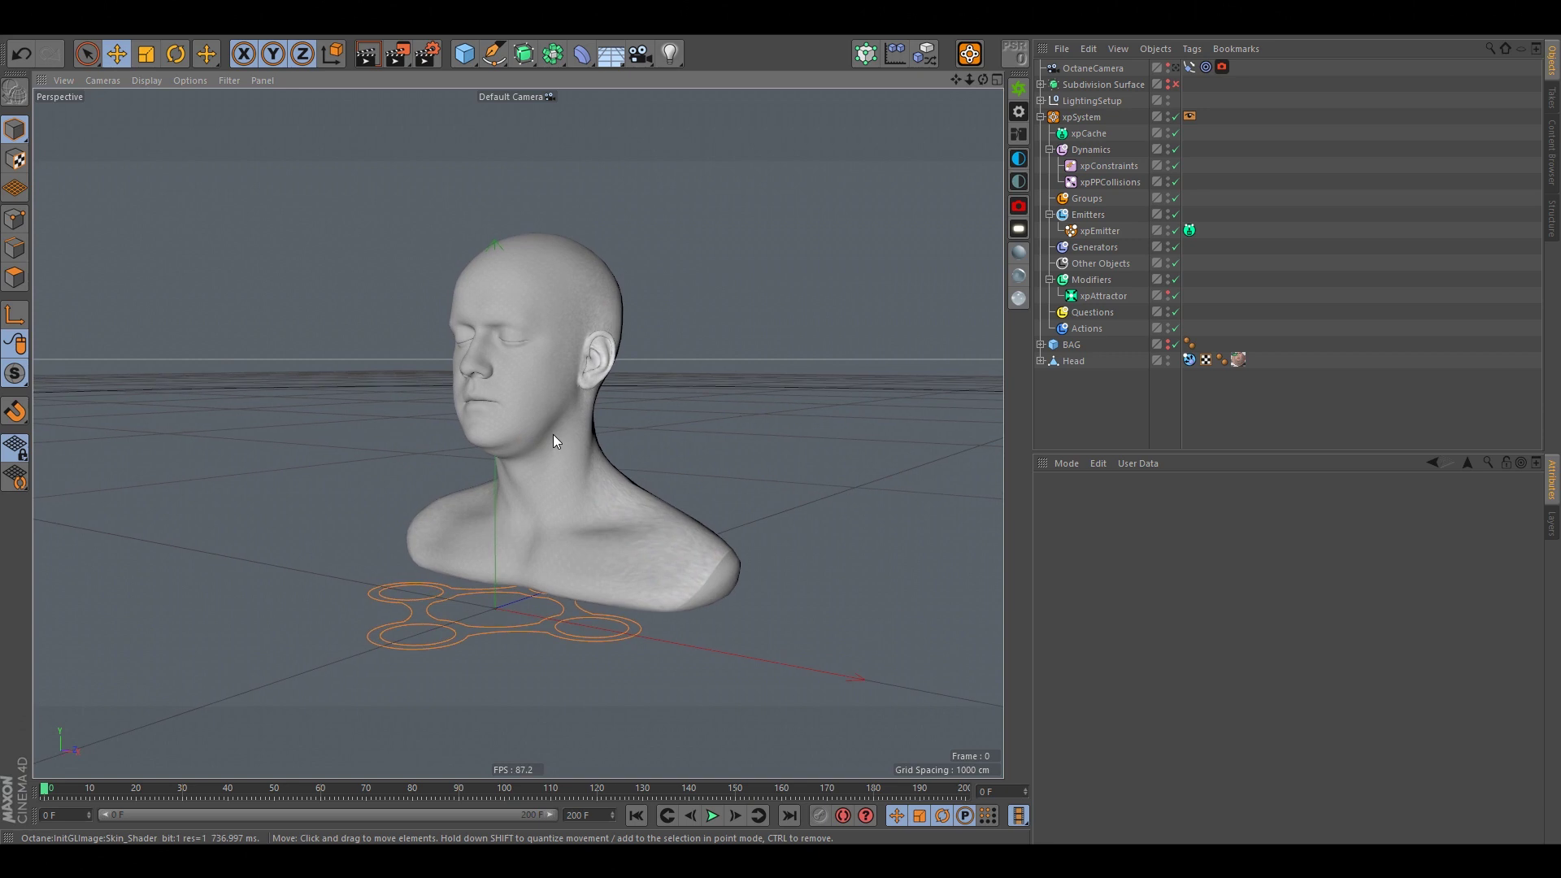
- Review the bounce and friction settings of the Head's xpCollider tag, and clear the selection
{"action": "left_click", "coordinate": [1075, 361]}
{"action": "left_click", "coordinate": [1189, 361]}
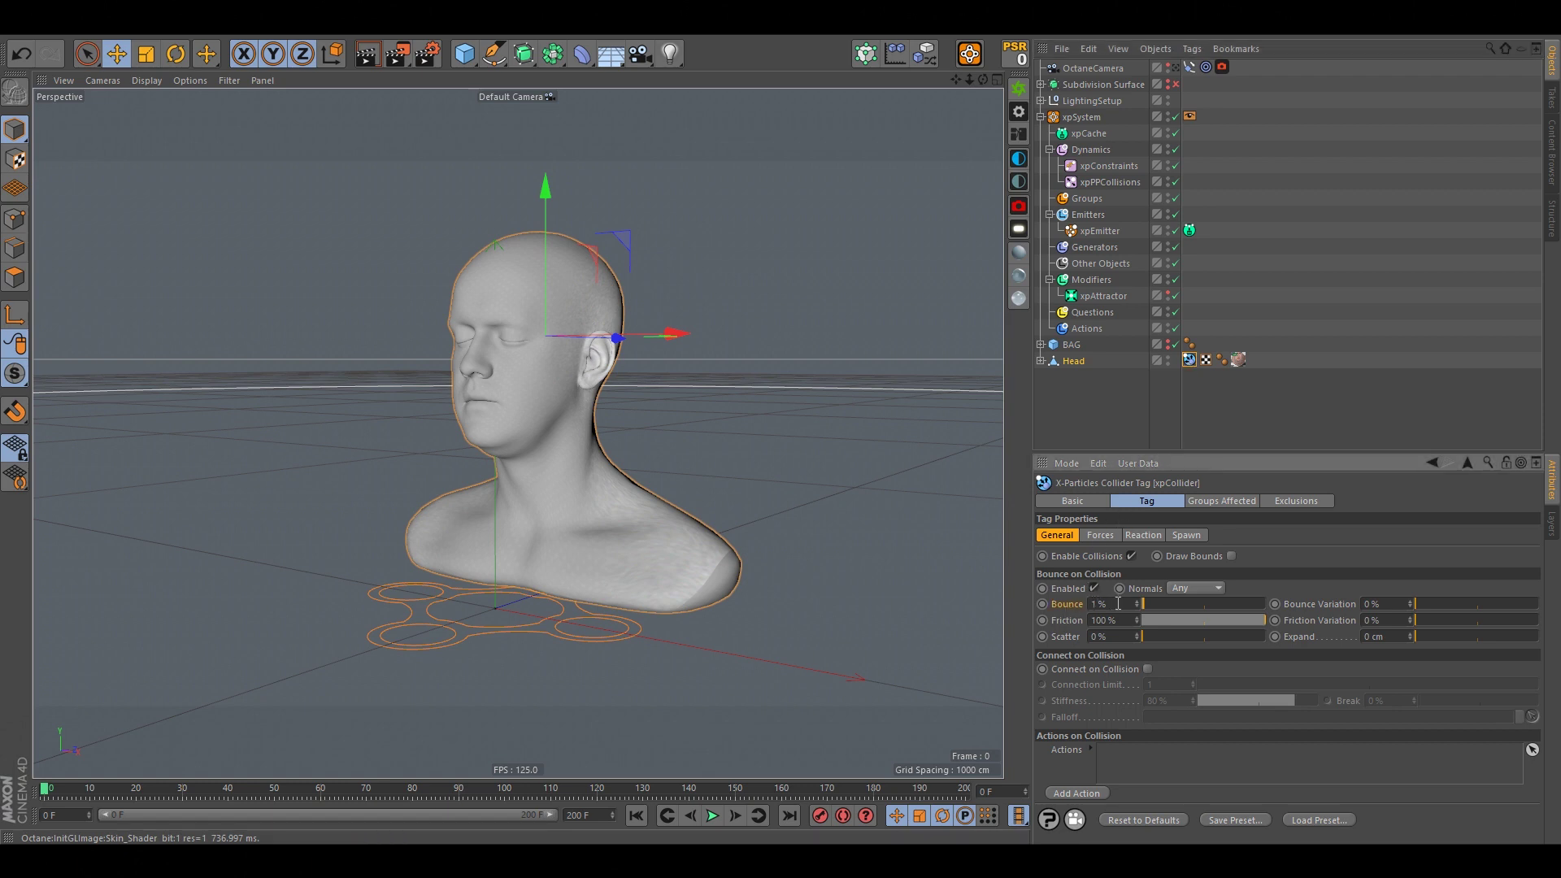
{"action": "left_click_drag", "start_coordinate": [1135, 620], "coordinate": [1139, 616]}
{"action": "left_click", "coordinate": [650, 619]}
{"action": "left_click_drag", "start_coordinate": [650, 620], "coordinate": [663, 597], "text": "alt"}
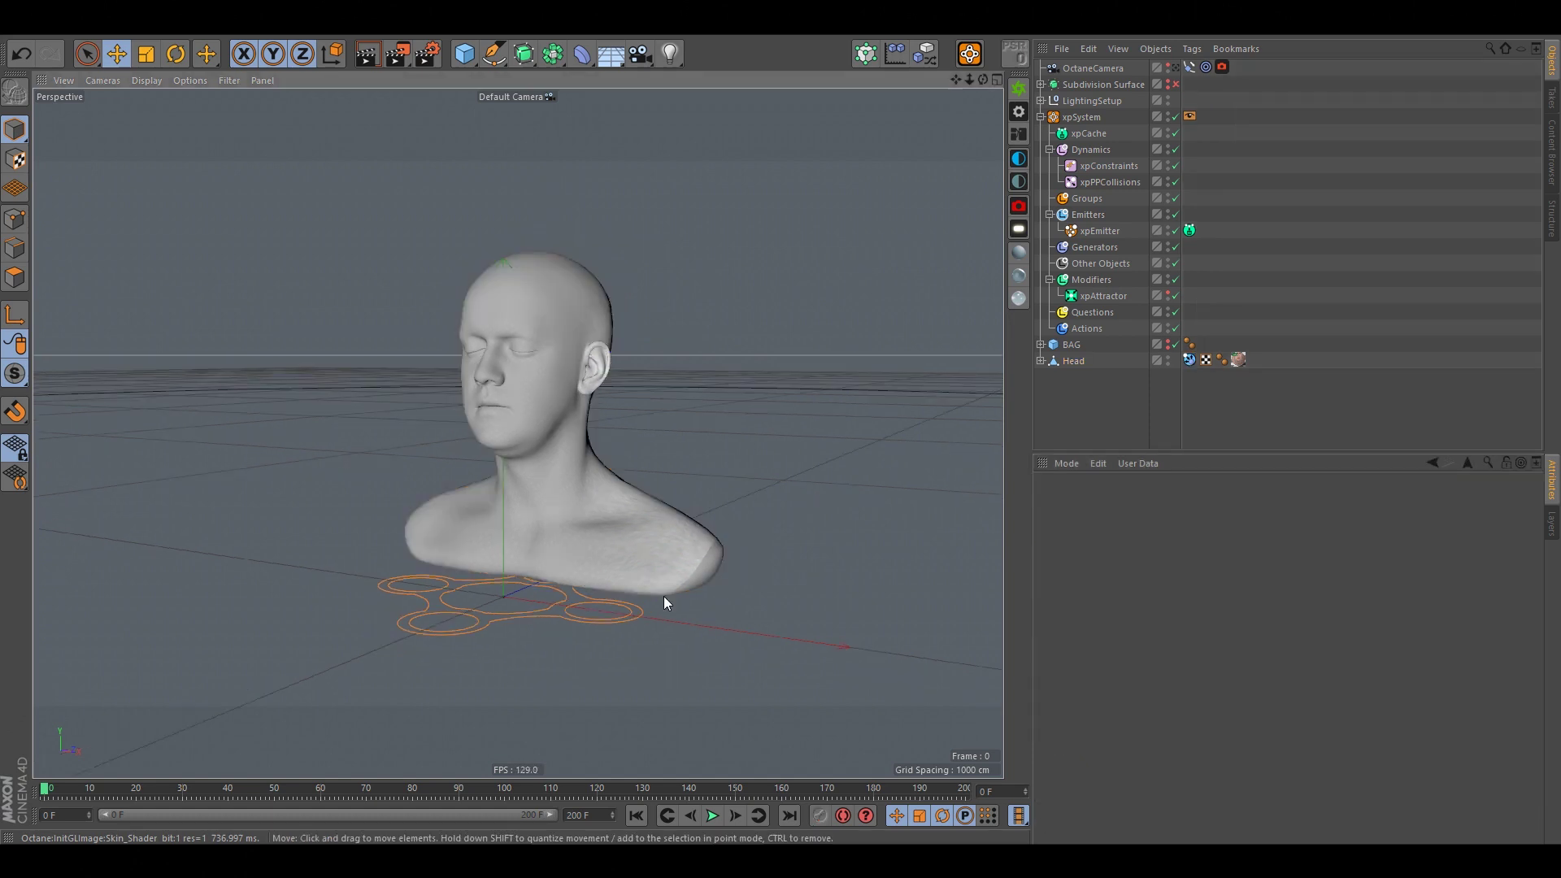
- Make the BAG cube visible in the viewport and display its shaded surface with wireframe lines
{"action": "left_click", "coordinate": [1131, 344]}
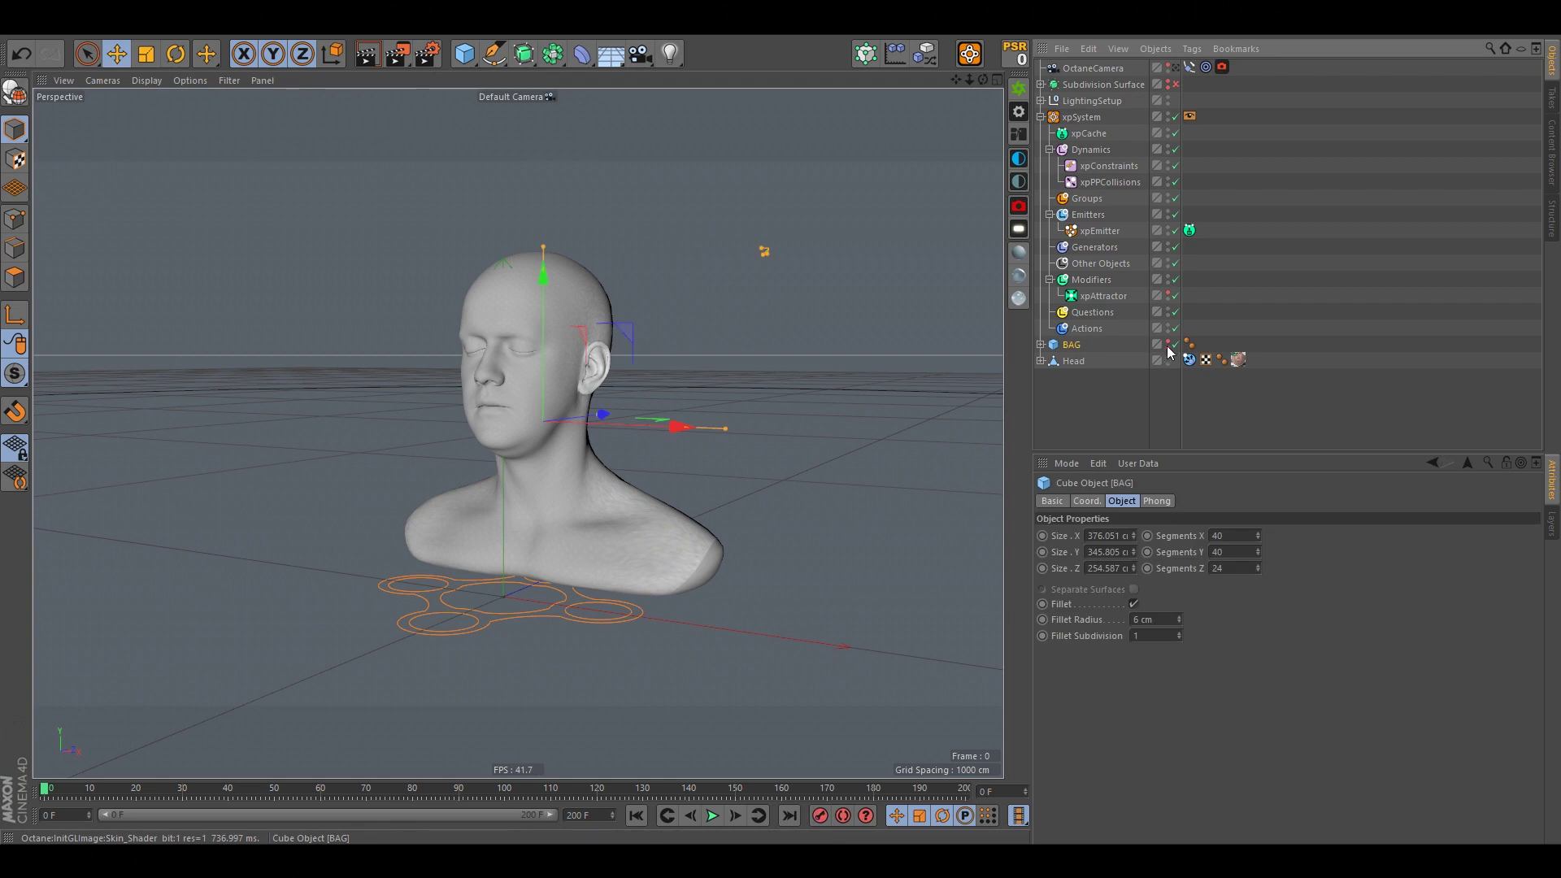
{"action": "left_click", "coordinate": [1167, 342]}
{"action": "left_click_drag", "start_coordinate": [450, 353], "coordinate": [551, 358], "text": "alt"}
{"action": "key", "text": "n"}
{"action": "key", "text": "b"}
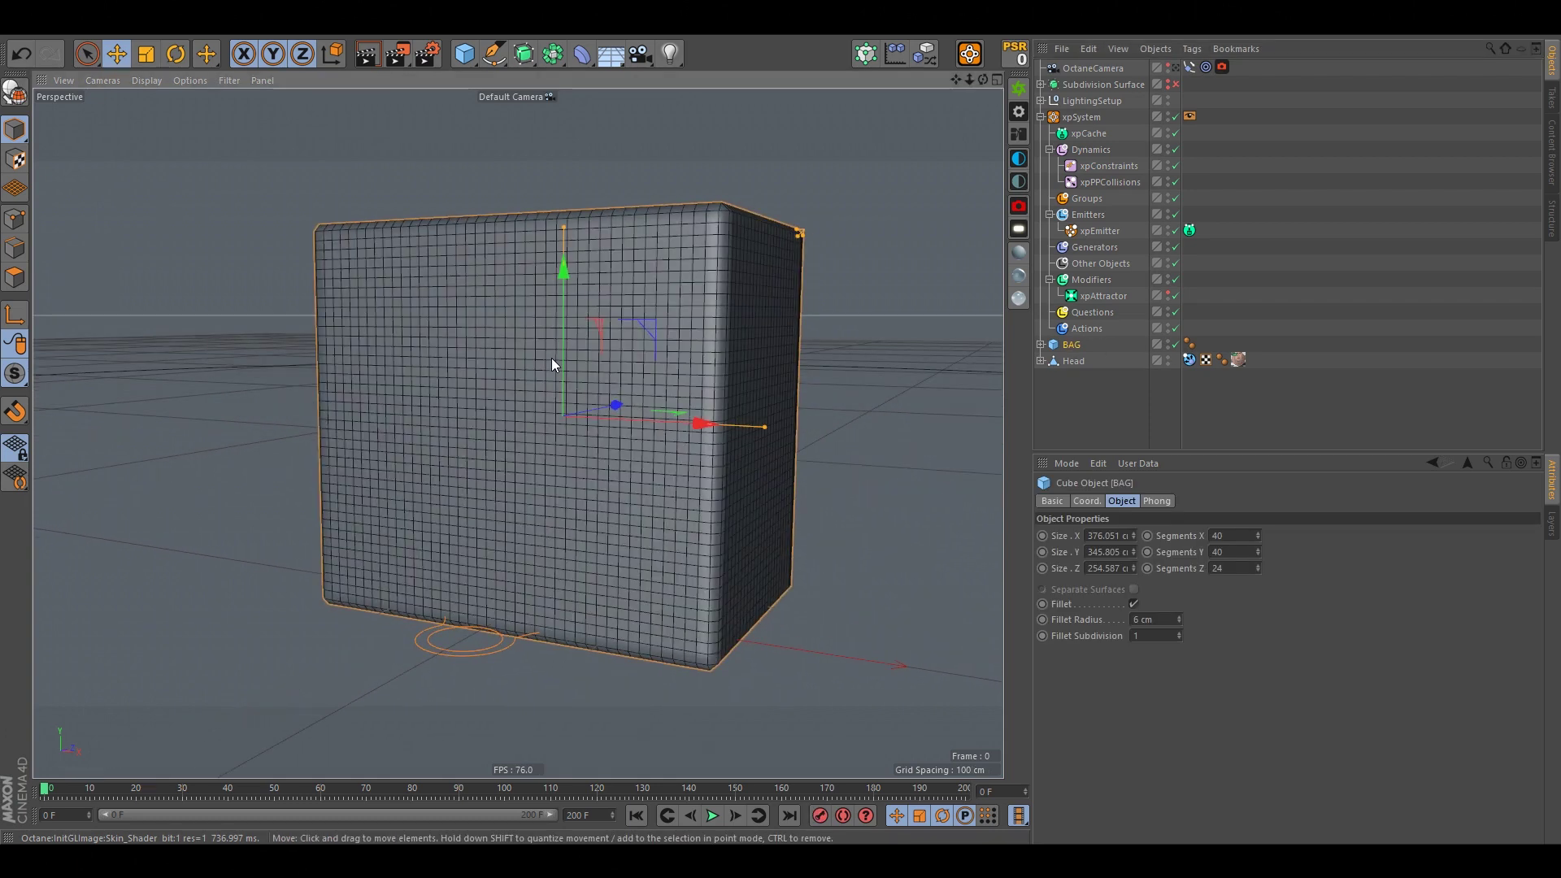
- Enable the xpDeformer under BAG and check that xpEmitter is linked as its emitter
{"action": "left_click", "coordinate": [1040, 344]}
{"action": "left_click", "coordinate": [1089, 360]}
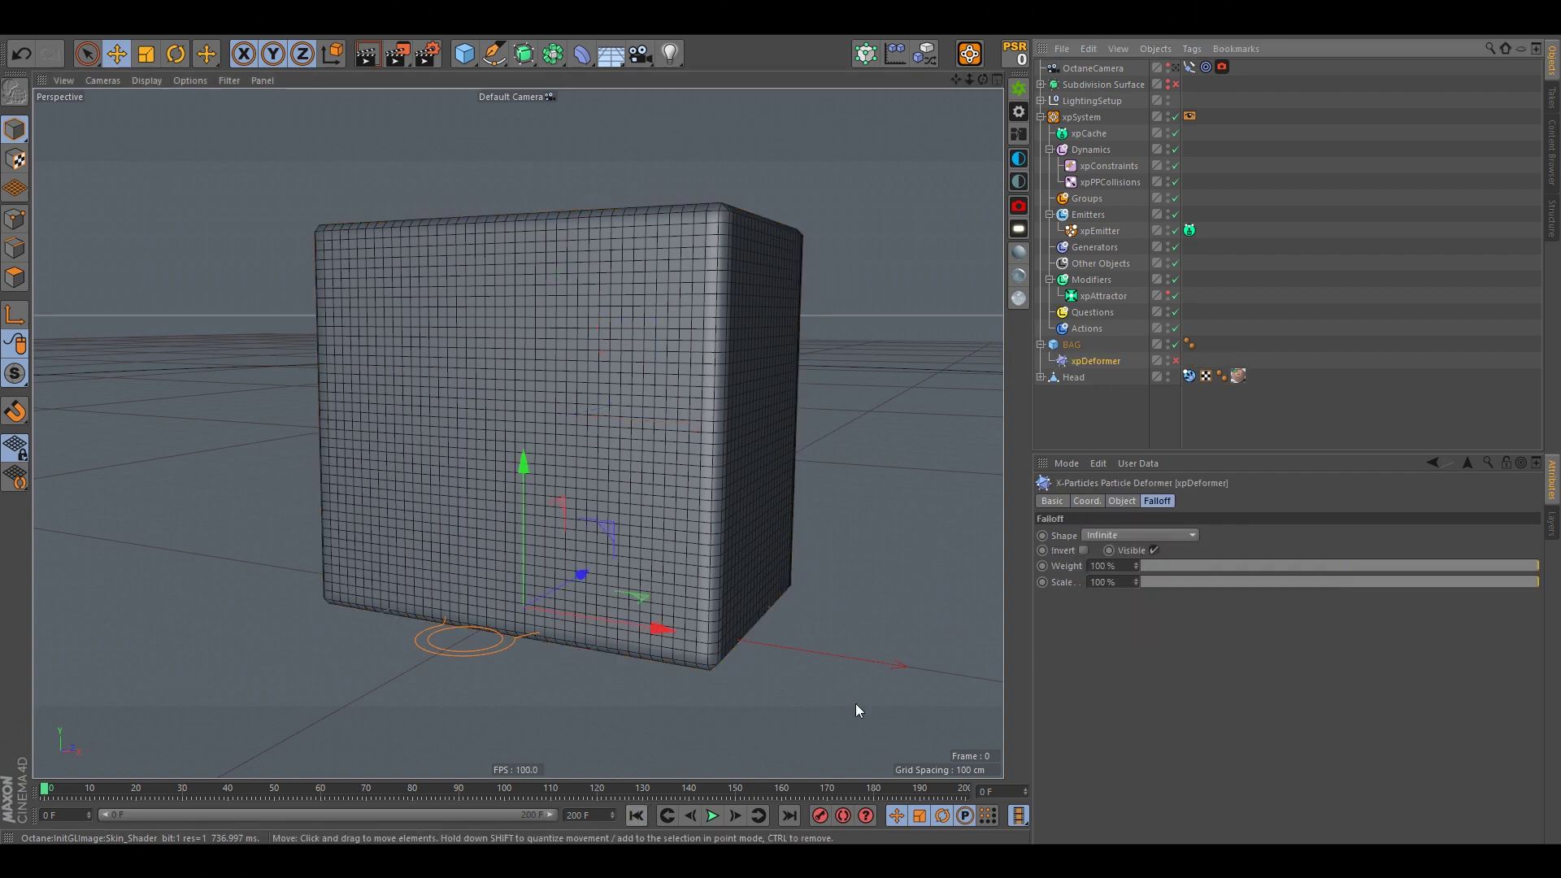
{"action": "left_click", "coordinate": [1073, 346]}
{"action": "left_click", "coordinate": [1096, 360]}
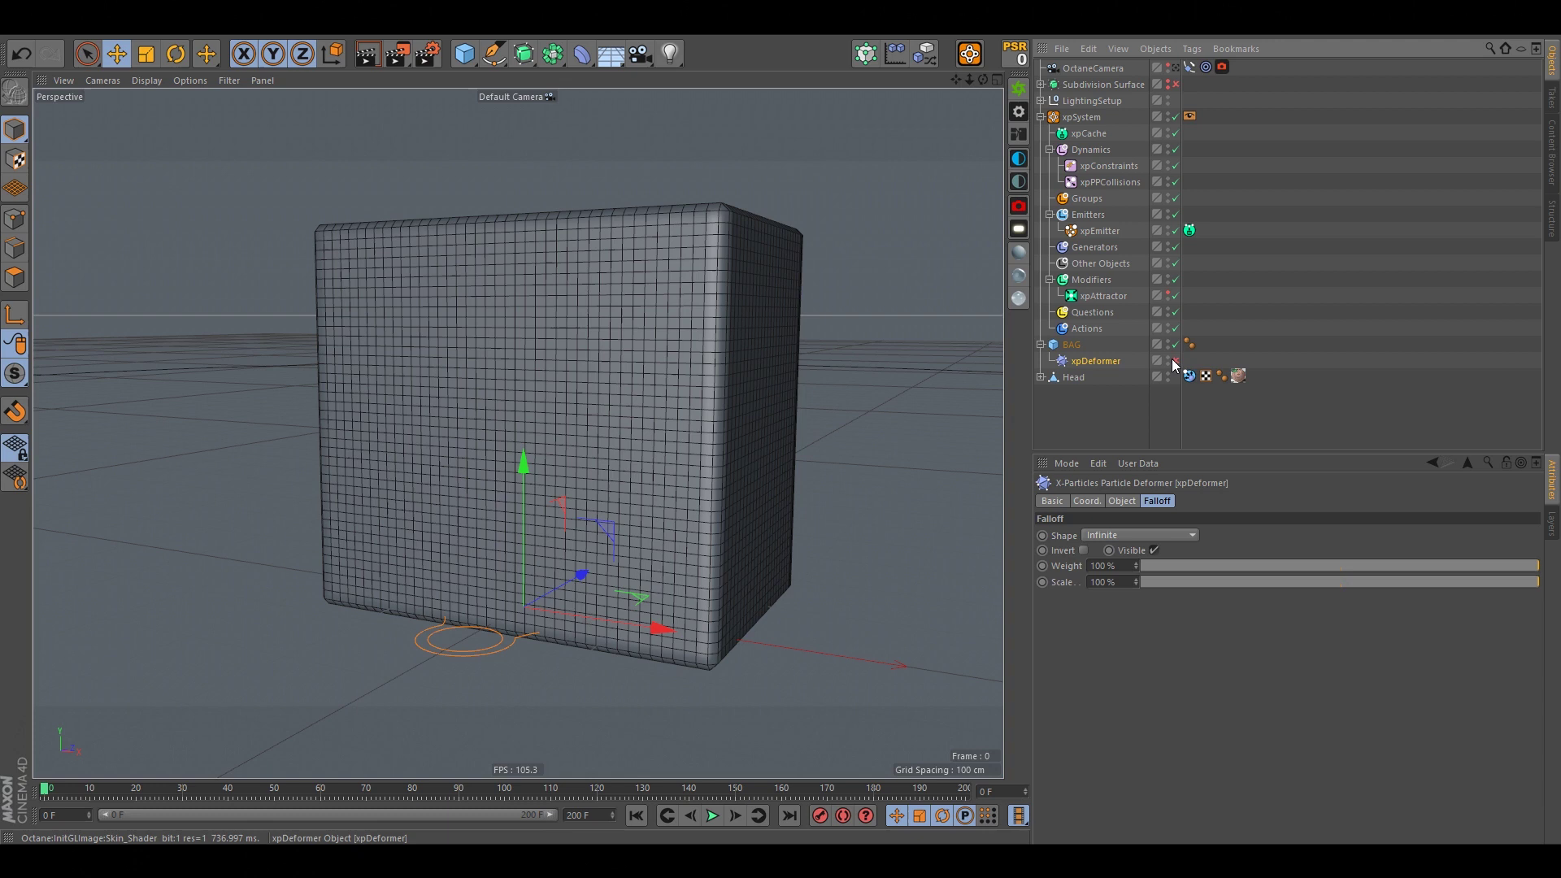
{"action": "left_click", "coordinate": [1120, 501]}
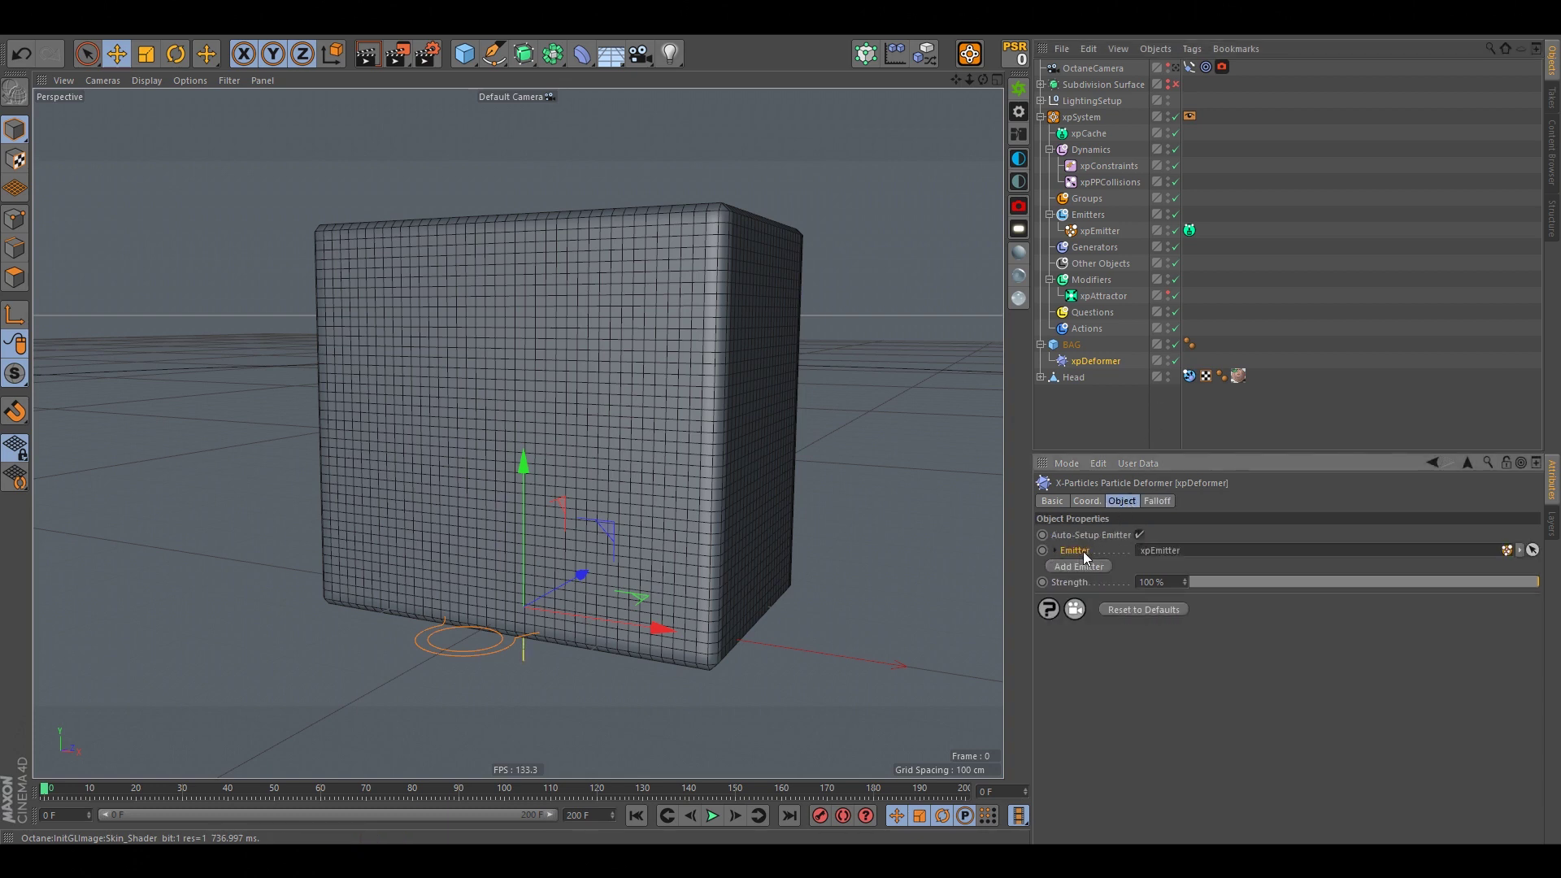
{"action": "left_click_drag", "start_coordinate": [1094, 236], "coordinate": [1180, 549]}
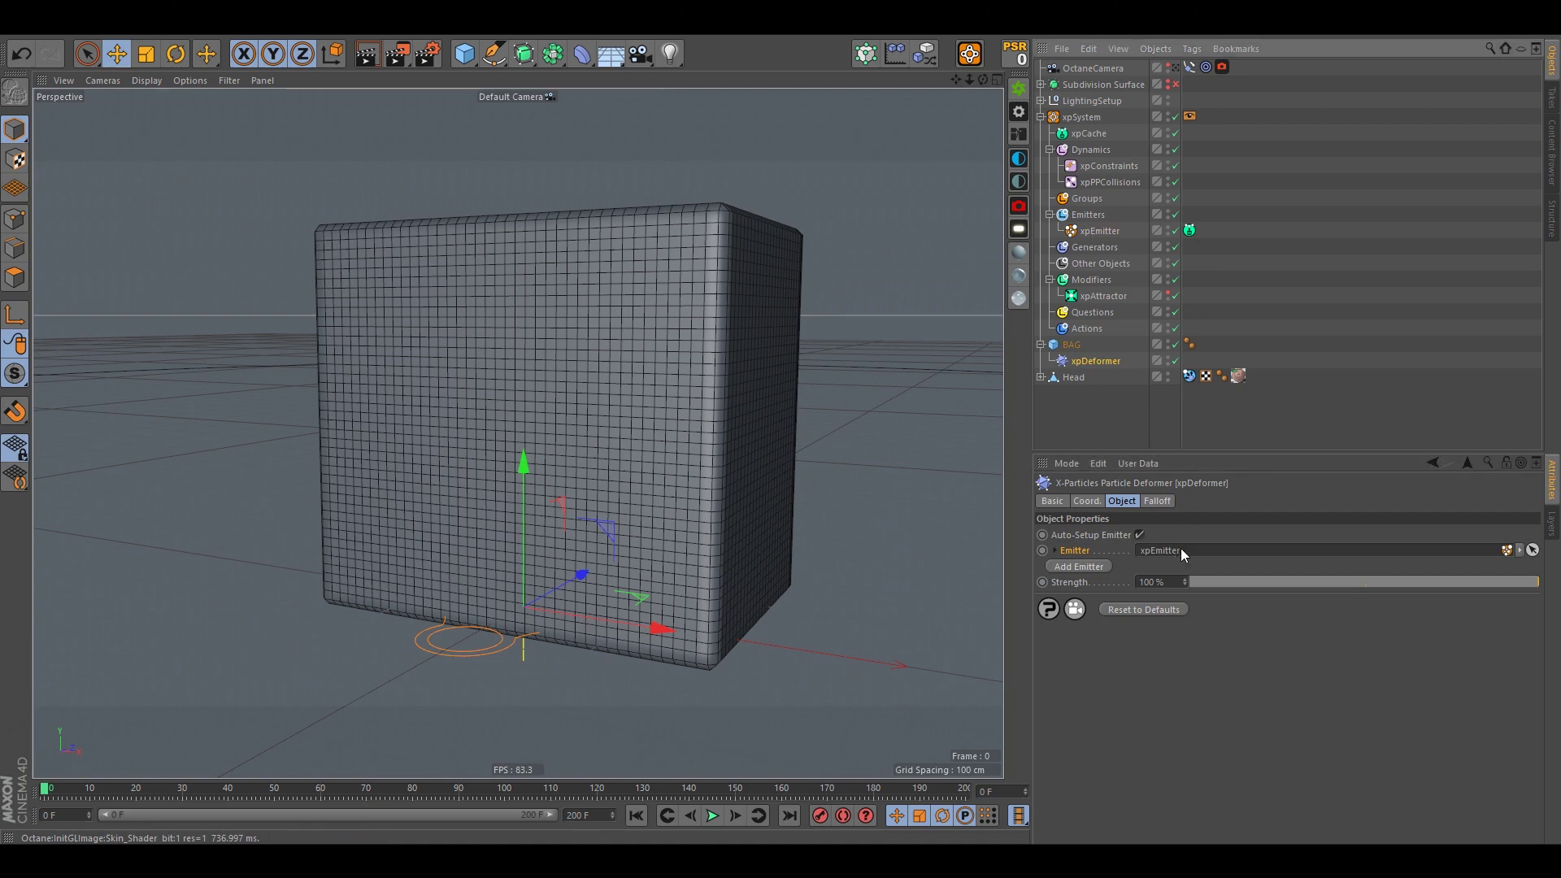
{"action": "left_click", "coordinate": [1073, 398]}
- Play the simulation to frame 29 and examine up close how the bag mesh follows the particles around the face
{"action": "middle_click_drag", "start_coordinate": [704, 445], "coordinate": [666, 421], "text": "alt"}
{"action": "left_click_drag", "start_coordinate": [666, 421], "coordinate": [587, 388], "text": "alt"}
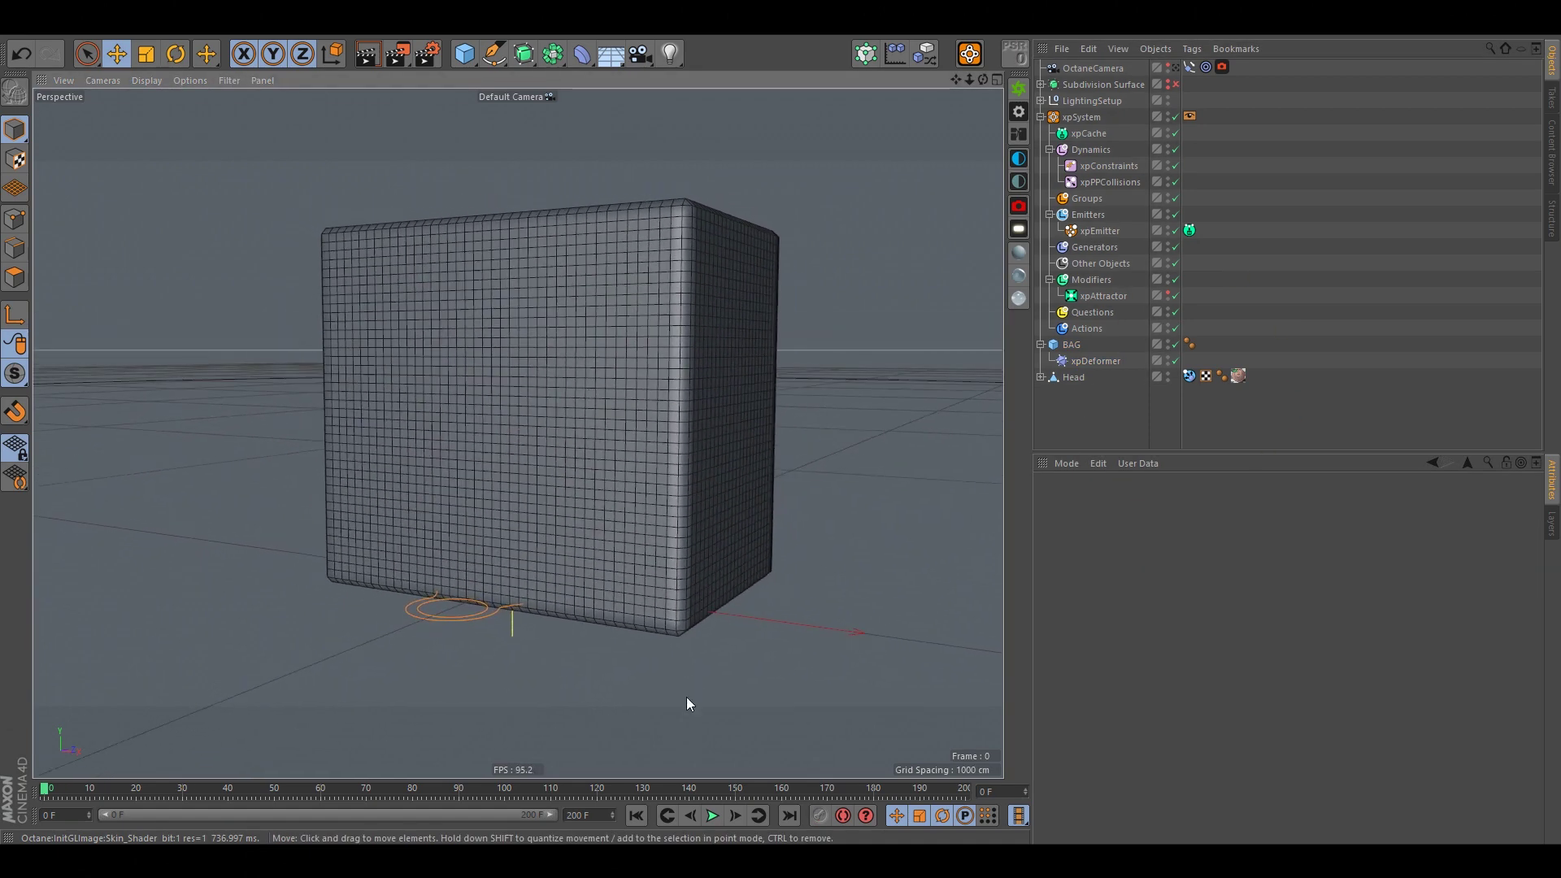
{"action": "left_click", "coordinate": [713, 815]}
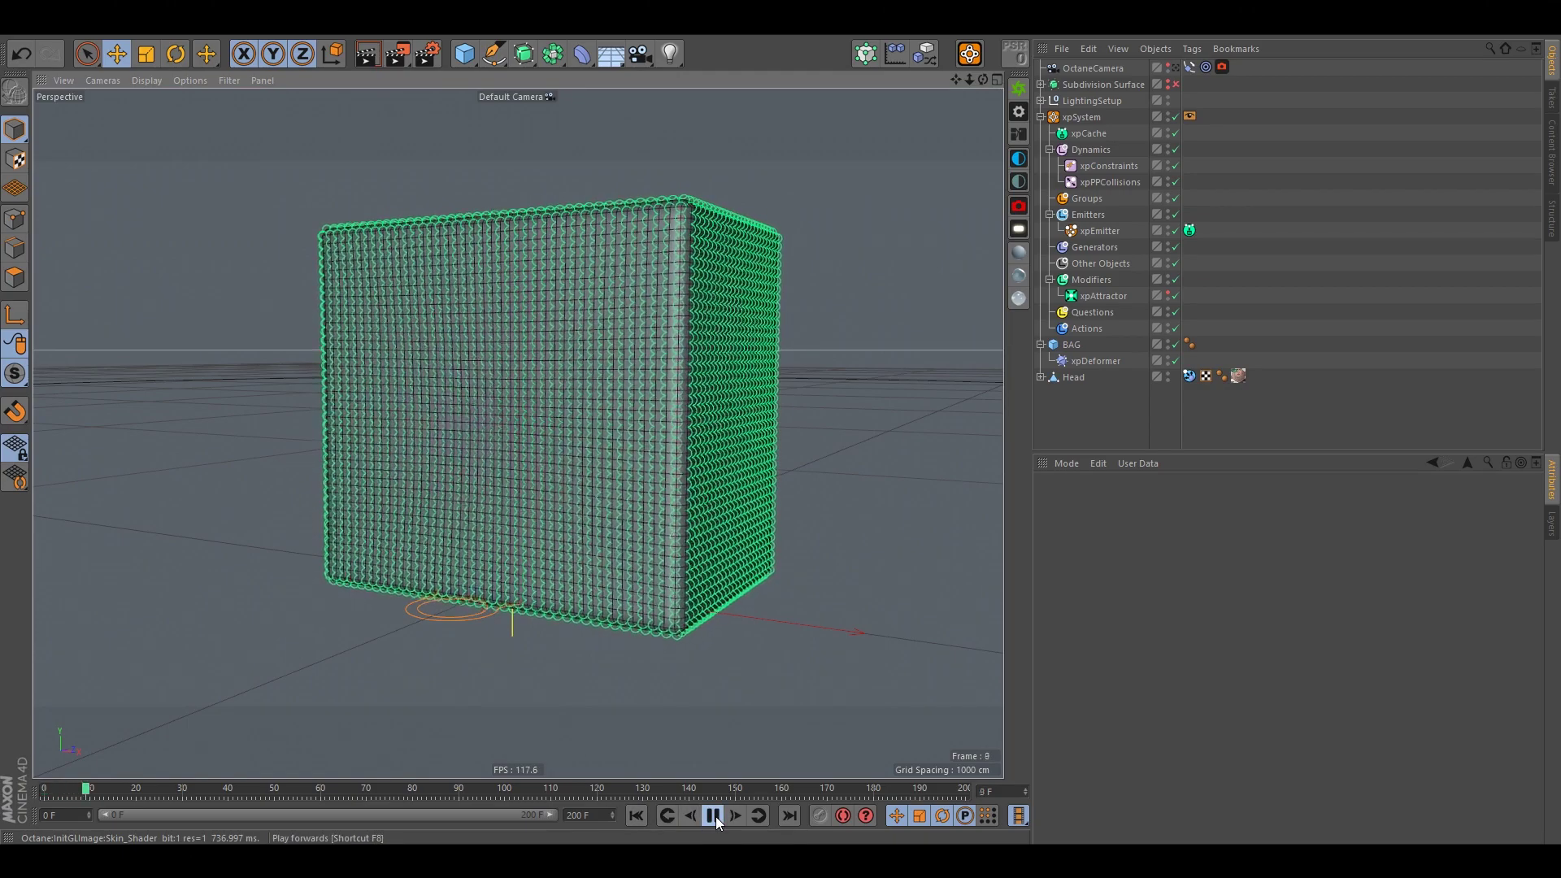
{"action": "left_click", "coordinate": [712, 816]}
{"action": "scroll", "coordinate": [575, 279], "scroll_direction": "up", "scroll_amount": 10}
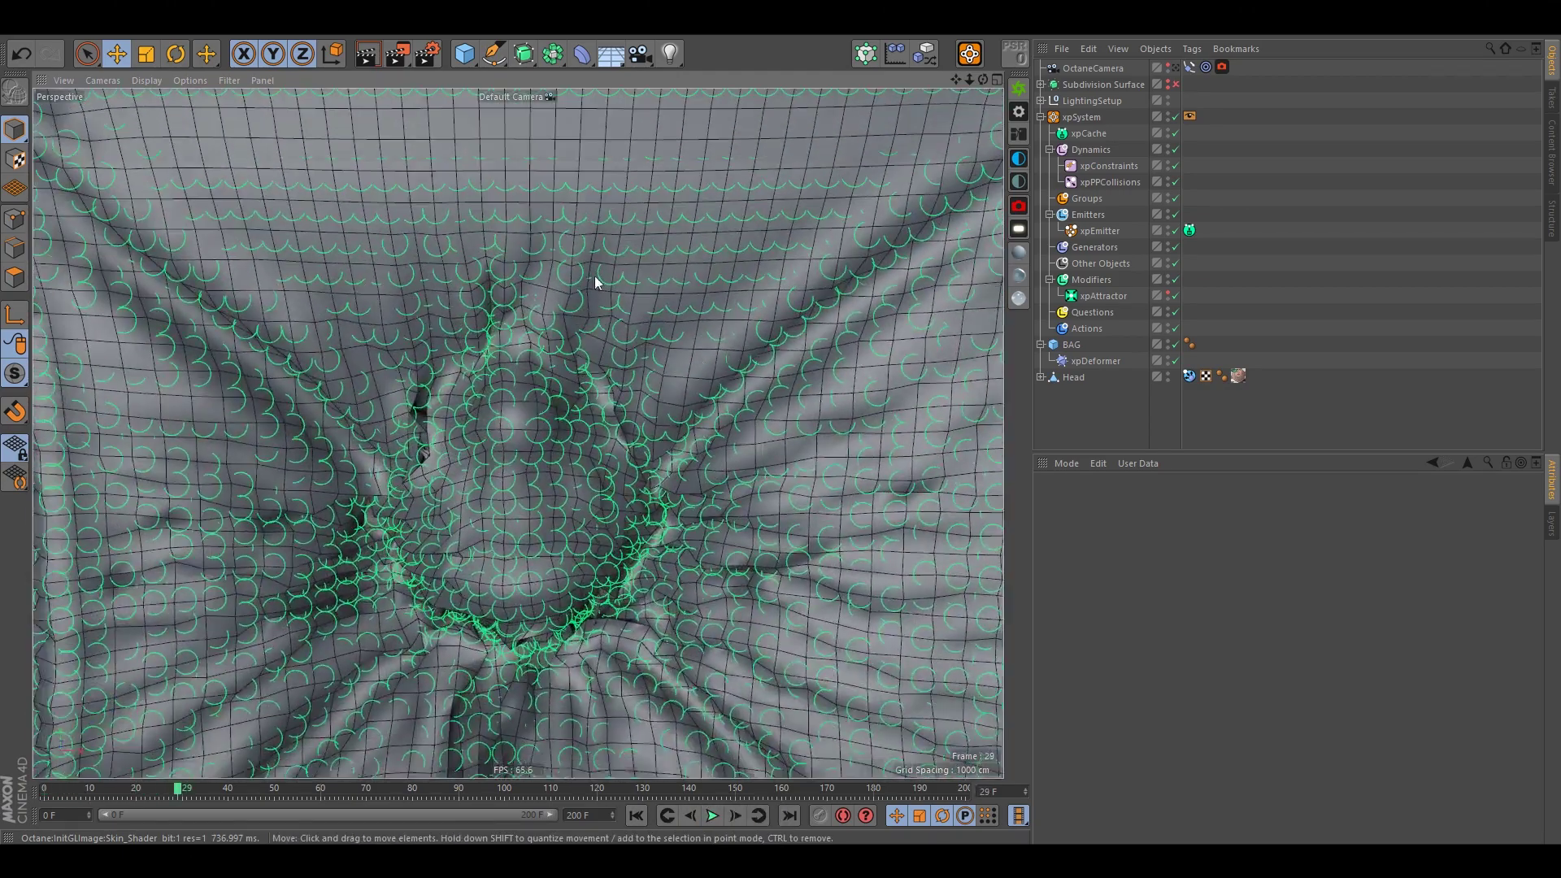
{"action": "scroll", "coordinate": [382, 413], "scroll_direction": "up", "scroll_amount": 3}
{"action": "left_click_drag", "start_coordinate": [359, 398], "coordinate": [379, 346], "text": "alt"}
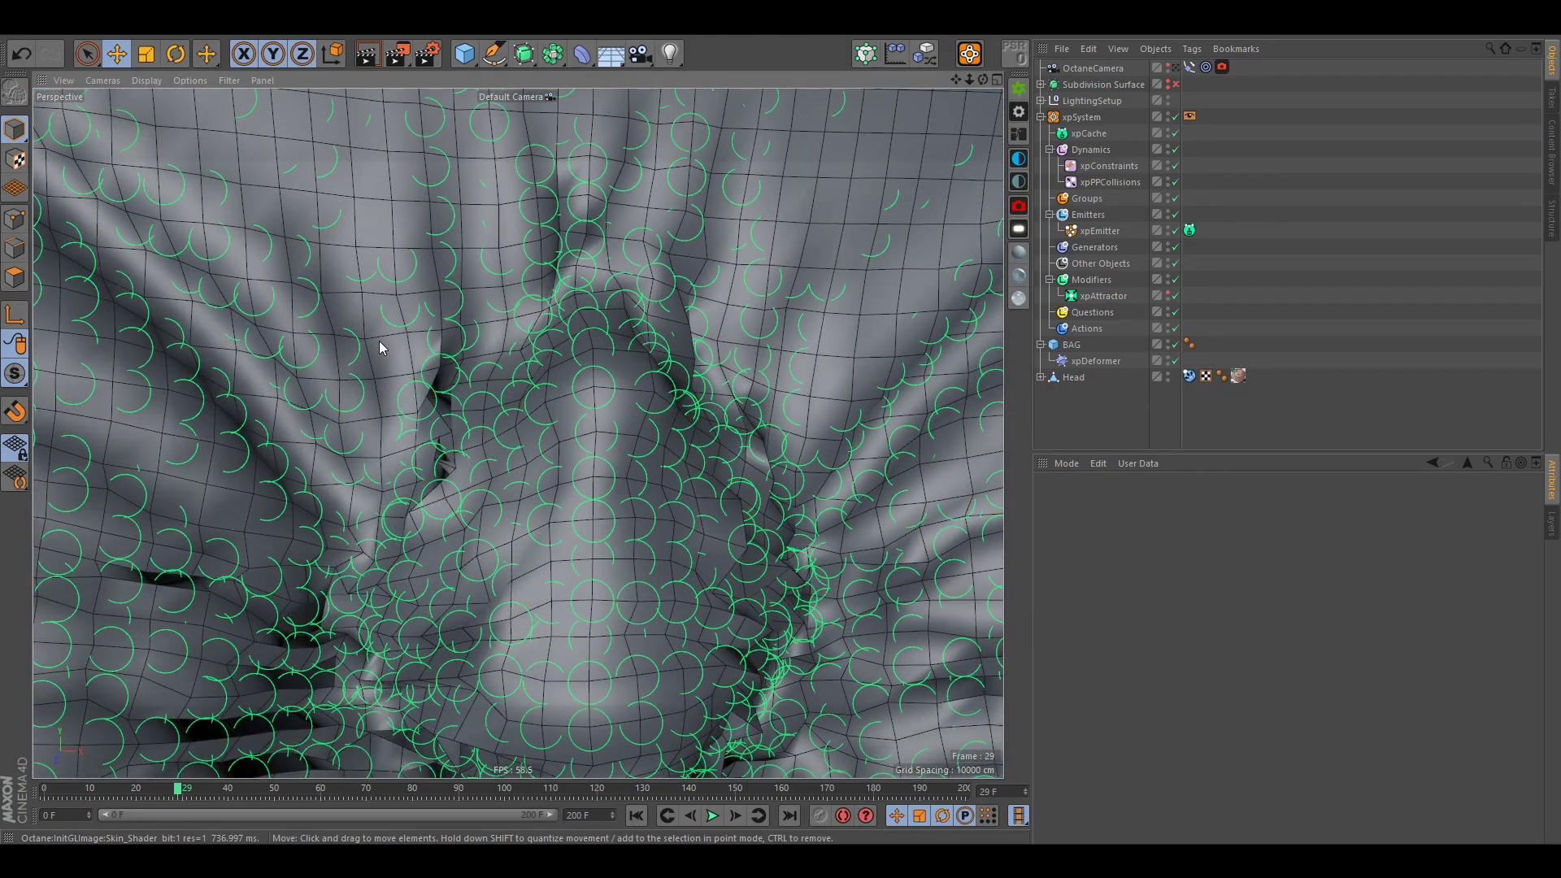
{"action": "scroll", "coordinate": [584, 381], "scroll_direction": "down", "scroll_amount": 10}
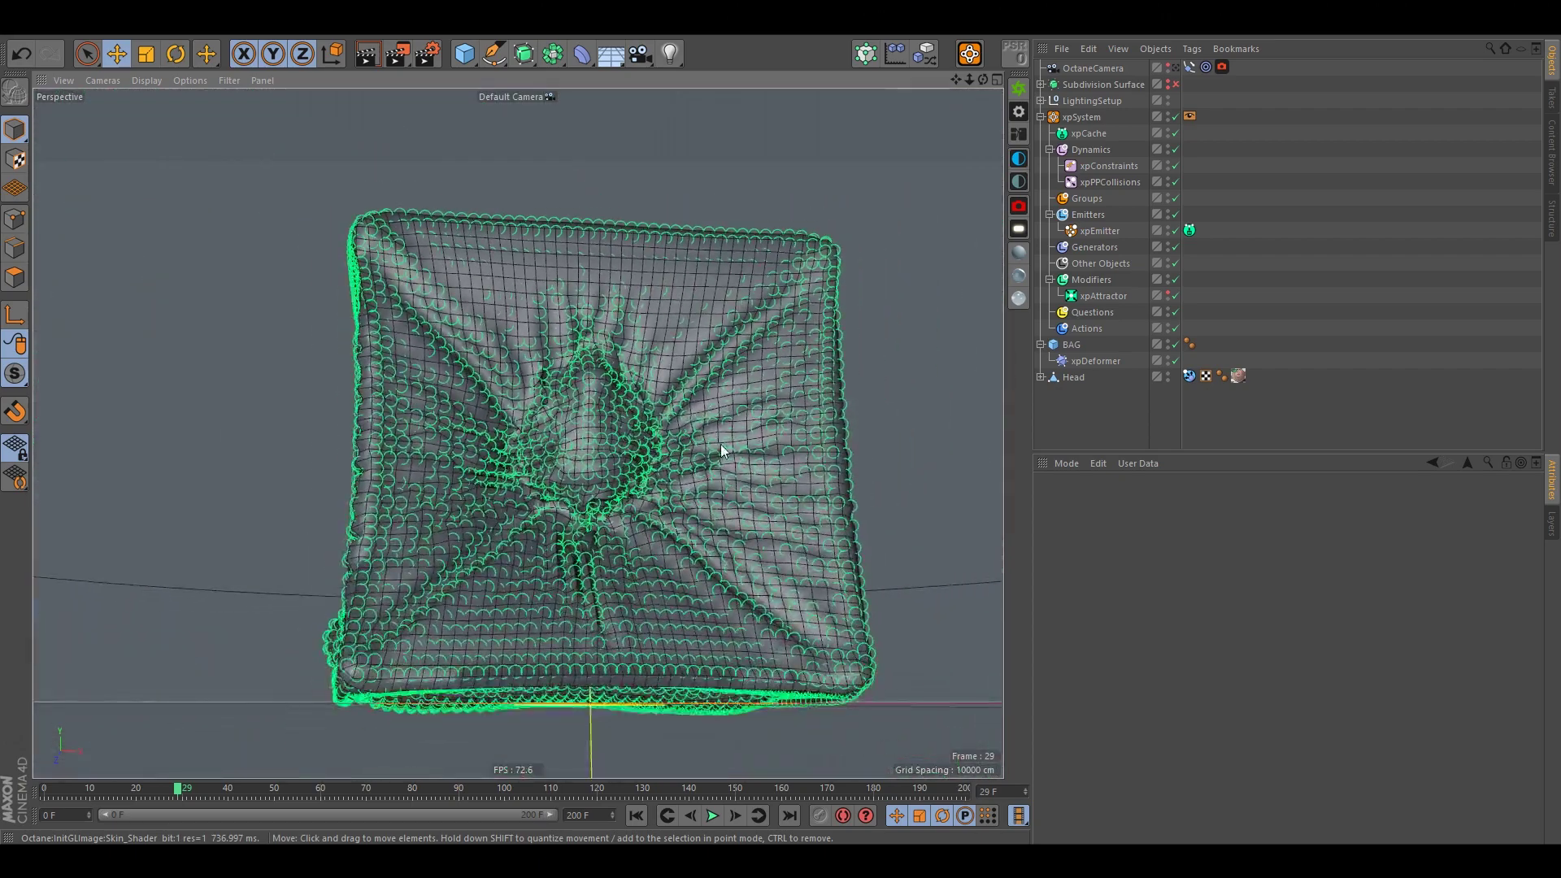
{"action": "left_click_drag", "start_coordinate": [721, 451], "coordinate": [618, 443], "text": "alt"}
- Hide the xpEmitter's particles in the viewport so only the deformed bag mesh is displayed
{"action": "left_click", "coordinate": [1168, 227]}
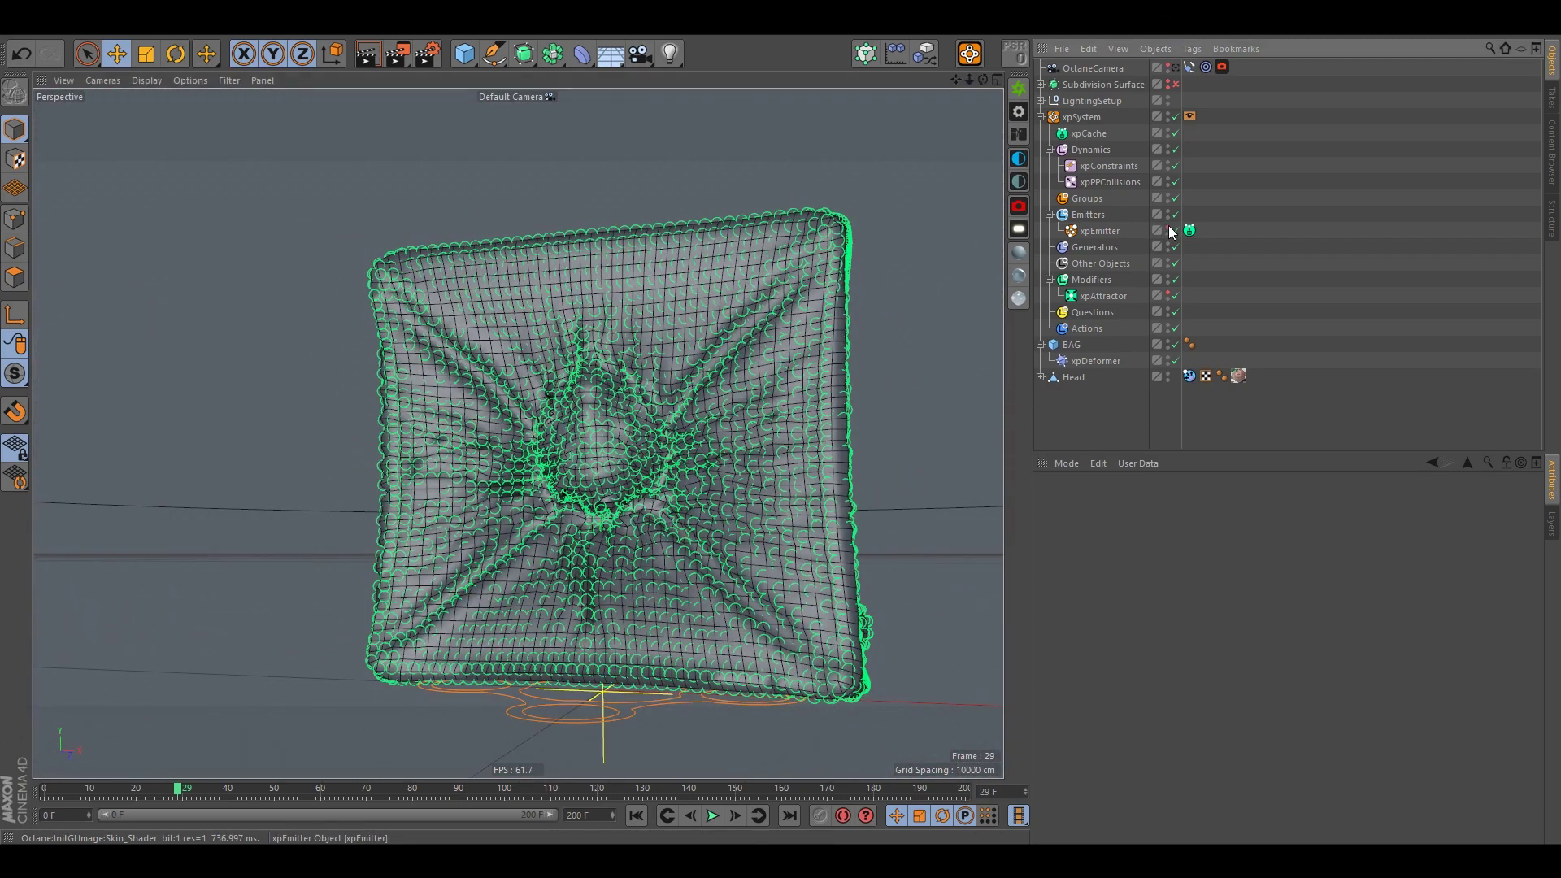
{"action": "left_click", "coordinate": [1168, 227]}
{"action": "left_click_drag", "start_coordinate": [721, 282], "coordinate": [688, 329], "text": "alt"}
{"action": "middle_click_drag", "start_coordinate": [665, 360], "coordinate": [541, 368], "text": "alt"}
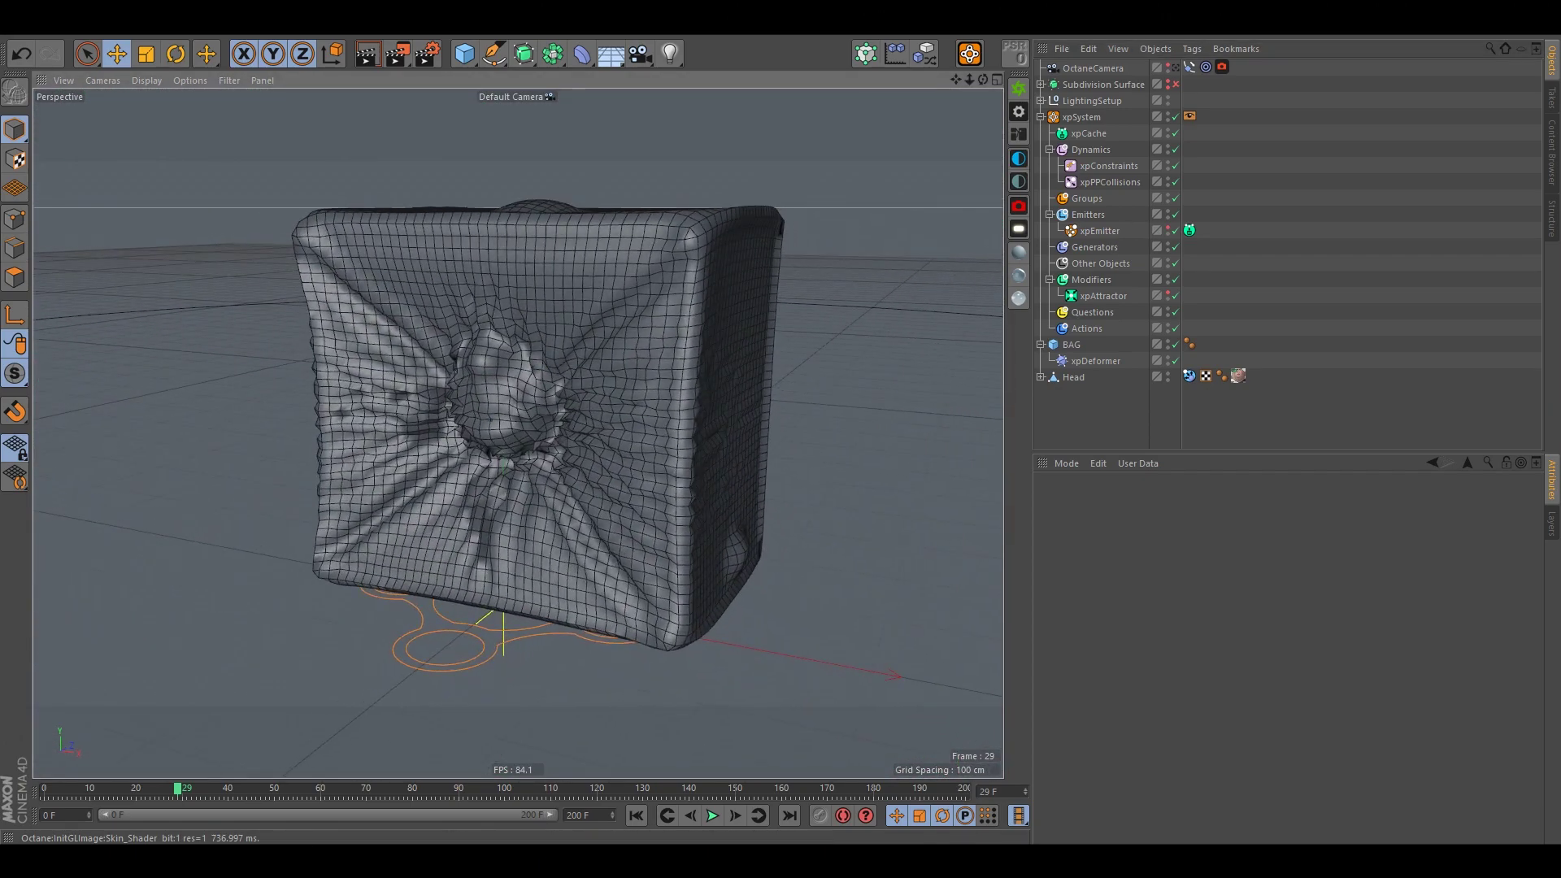
- Replay the bag simulation from frame 0 and stop it at frame 118
{"action": "left_click", "coordinate": [636, 816]}
{"action": "left_click", "coordinate": [712, 816]}
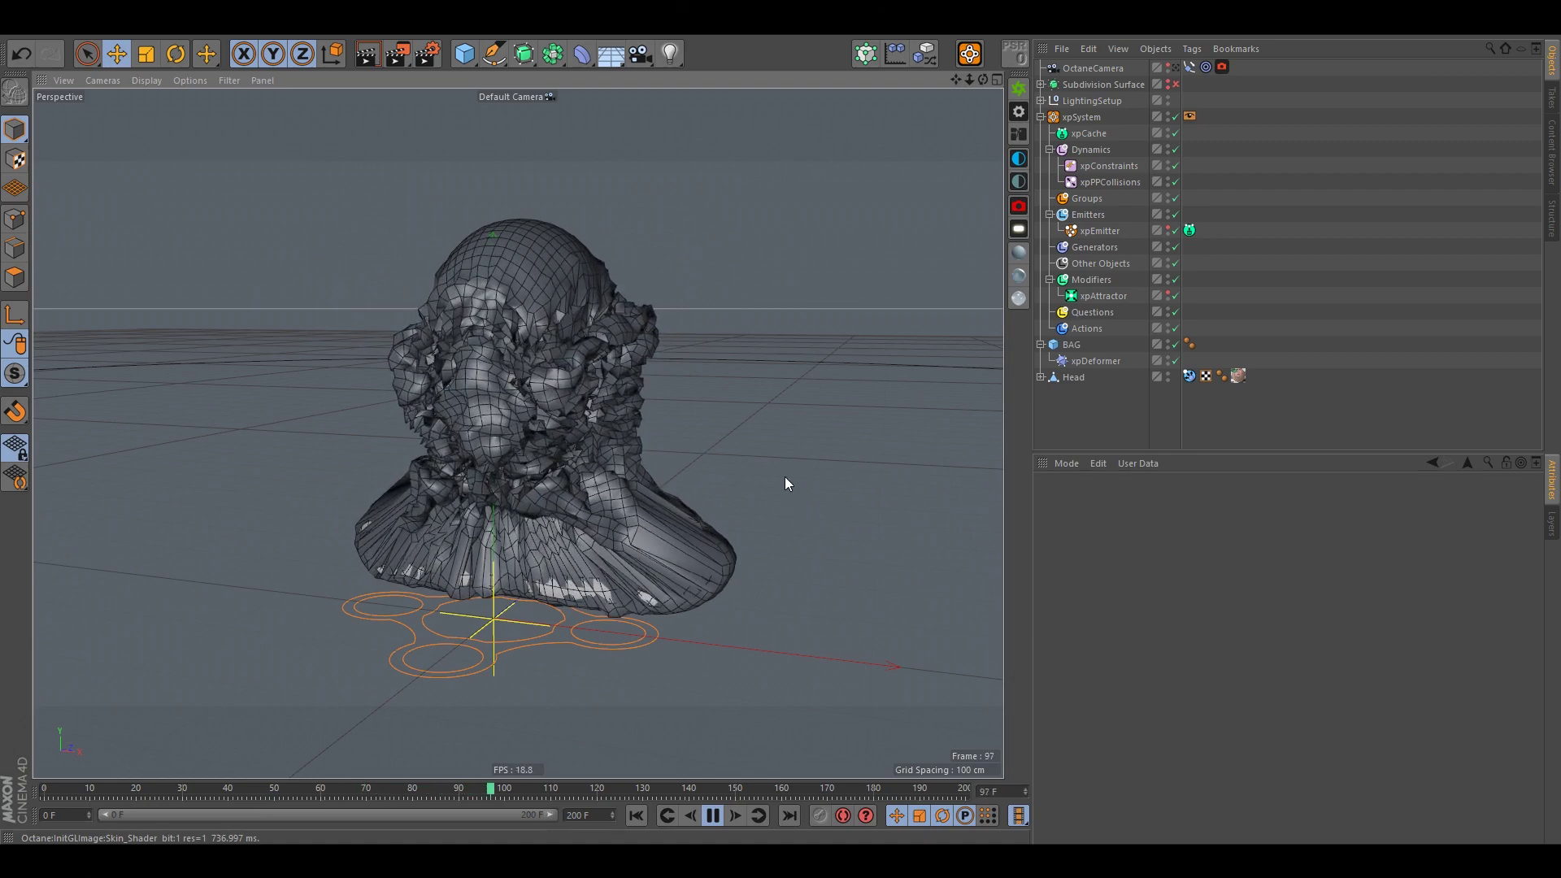
{"action": "left_click", "coordinate": [713, 816]}
- Examine the bag mesh around the base of the shoulders from several sides, and rewind to frame 0
{"action": "right_click_drag", "start_coordinate": [575, 610], "coordinate": [666, 482], "text": "alt"}
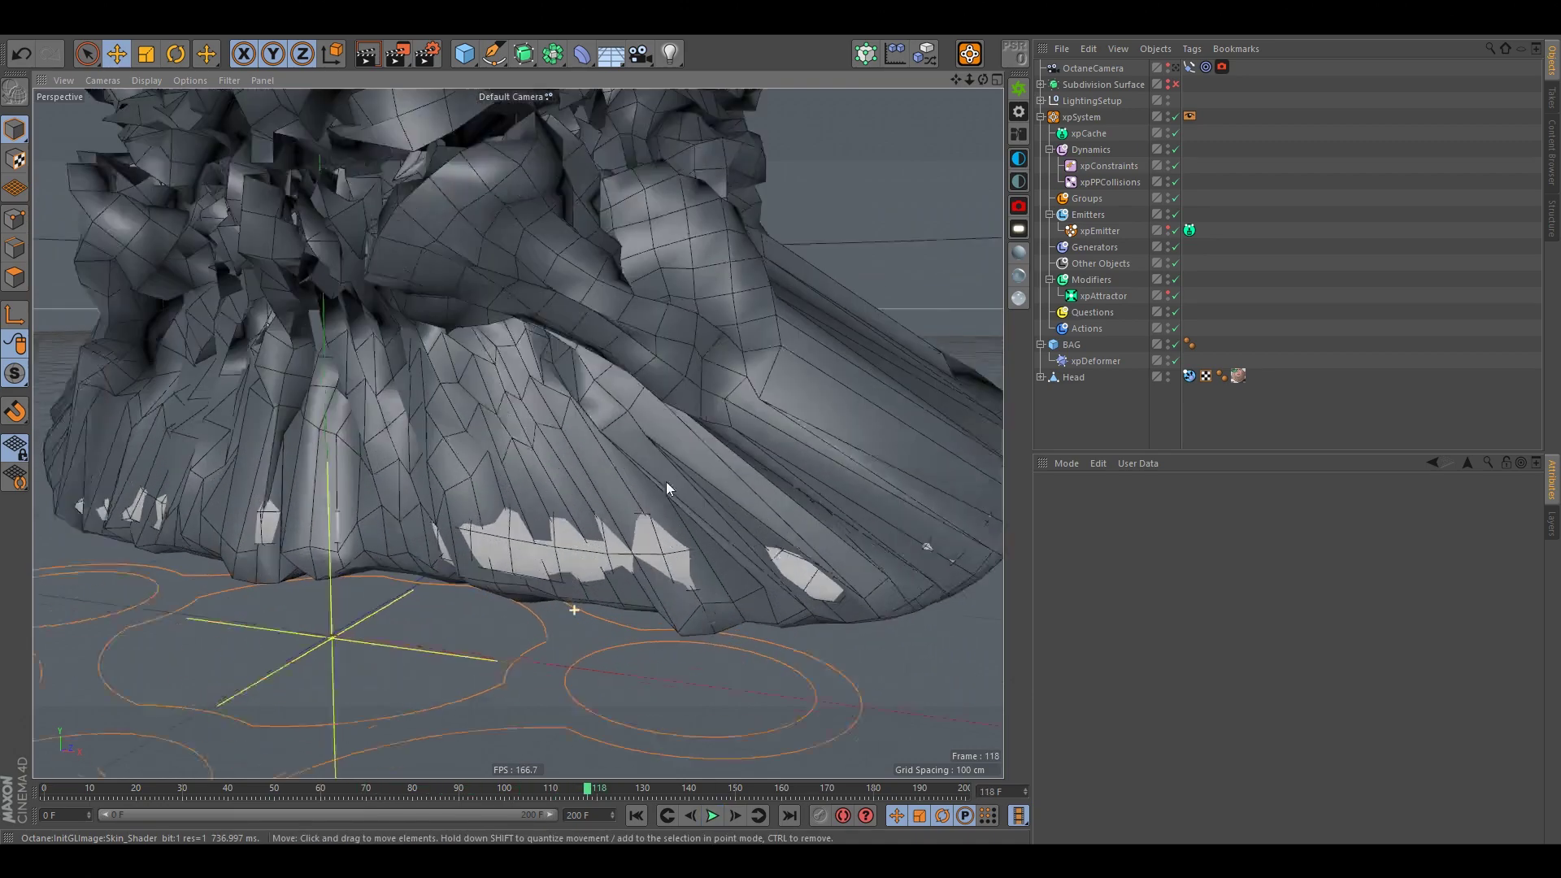
{"action": "left_click_drag", "start_coordinate": [498, 539], "coordinate": [369, 524], "text": "alt"}
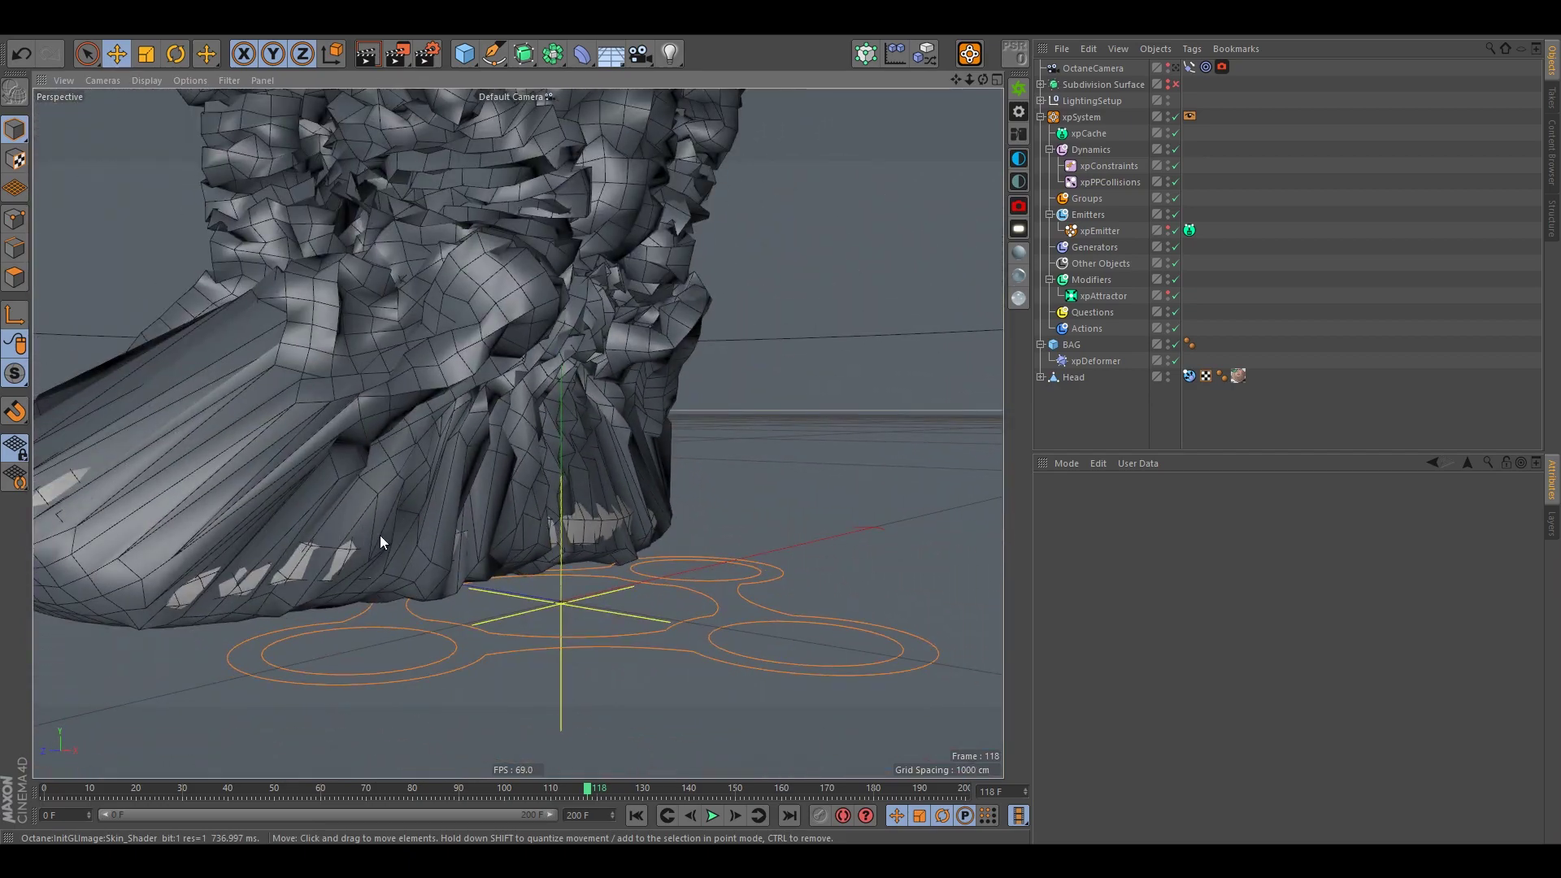
{"action": "left_click_drag", "start_coordinate": [553, 515], "coordinate": [646, 542], "text": "alt"}
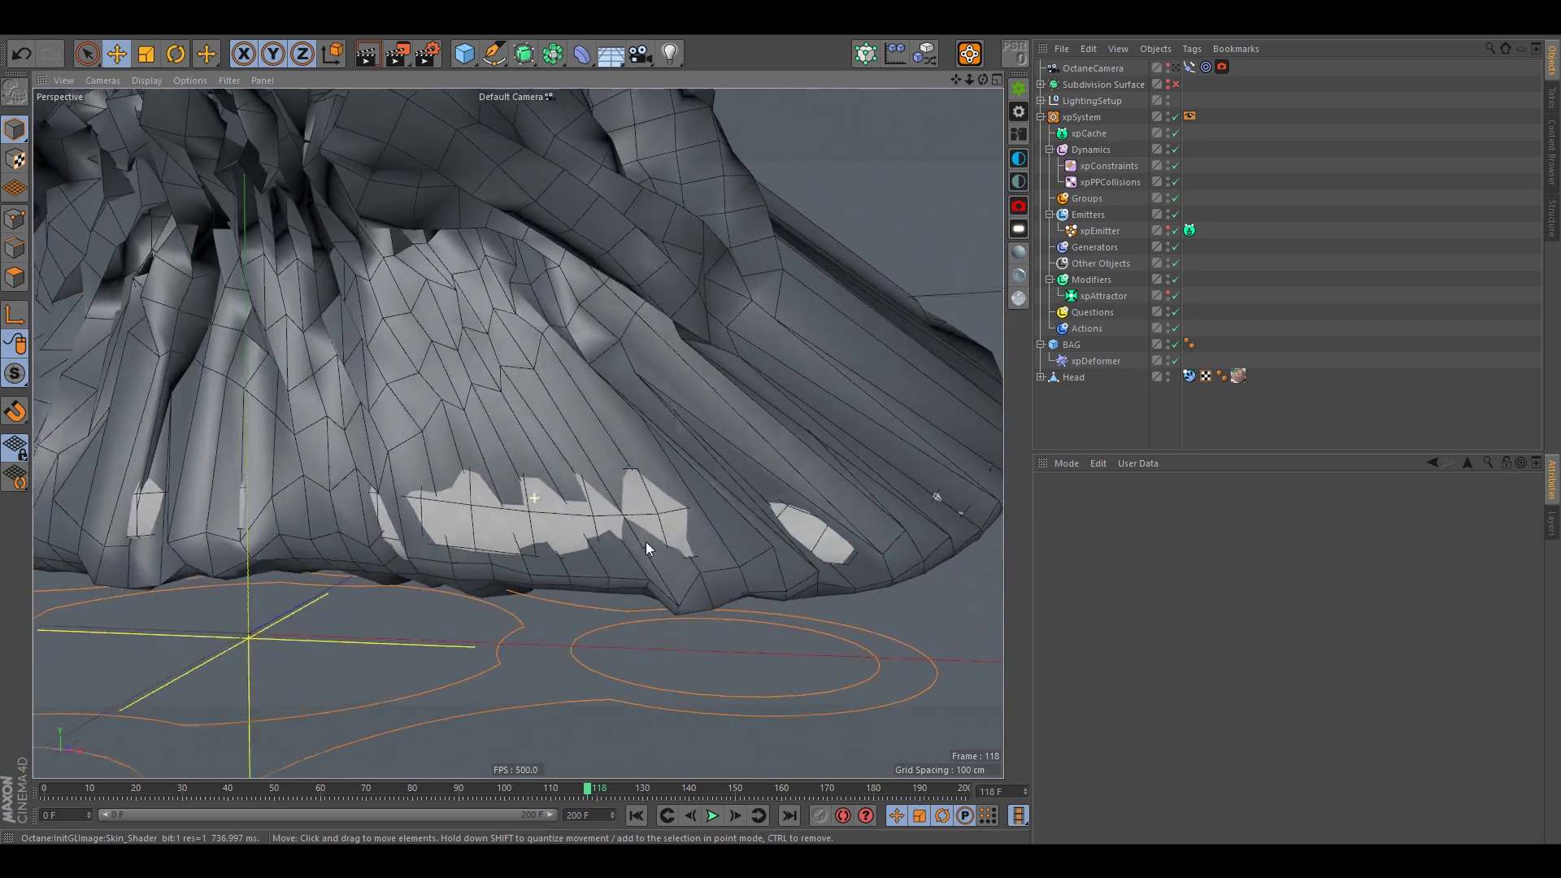
{"action": "right_click_drag", "start_coordinate": [645, 542], "coordinate": [527, 501], "text": "alt"}
{"action": "middle_click_drag", "start_coordinate": [521, 252], "coordinate": [516, 403], "text": "alt"}
{"action": "right_click_drag", "start_coordinate": [516, 403], "coordinate": [490, 402], "text": "alt"}
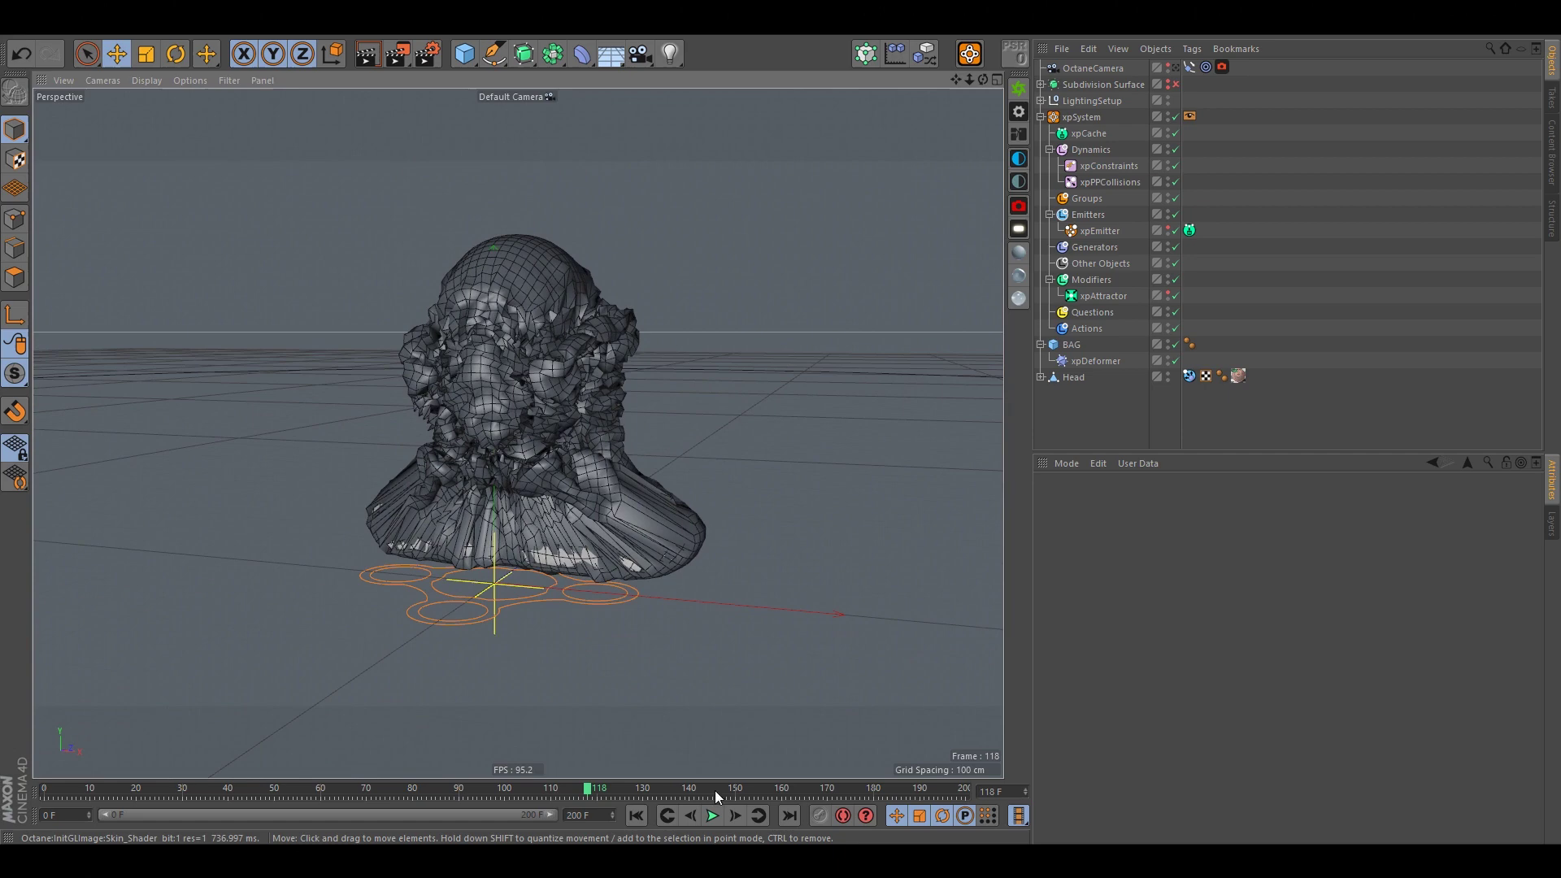
{"action": "left_click", "coordinate": [636, 815]}
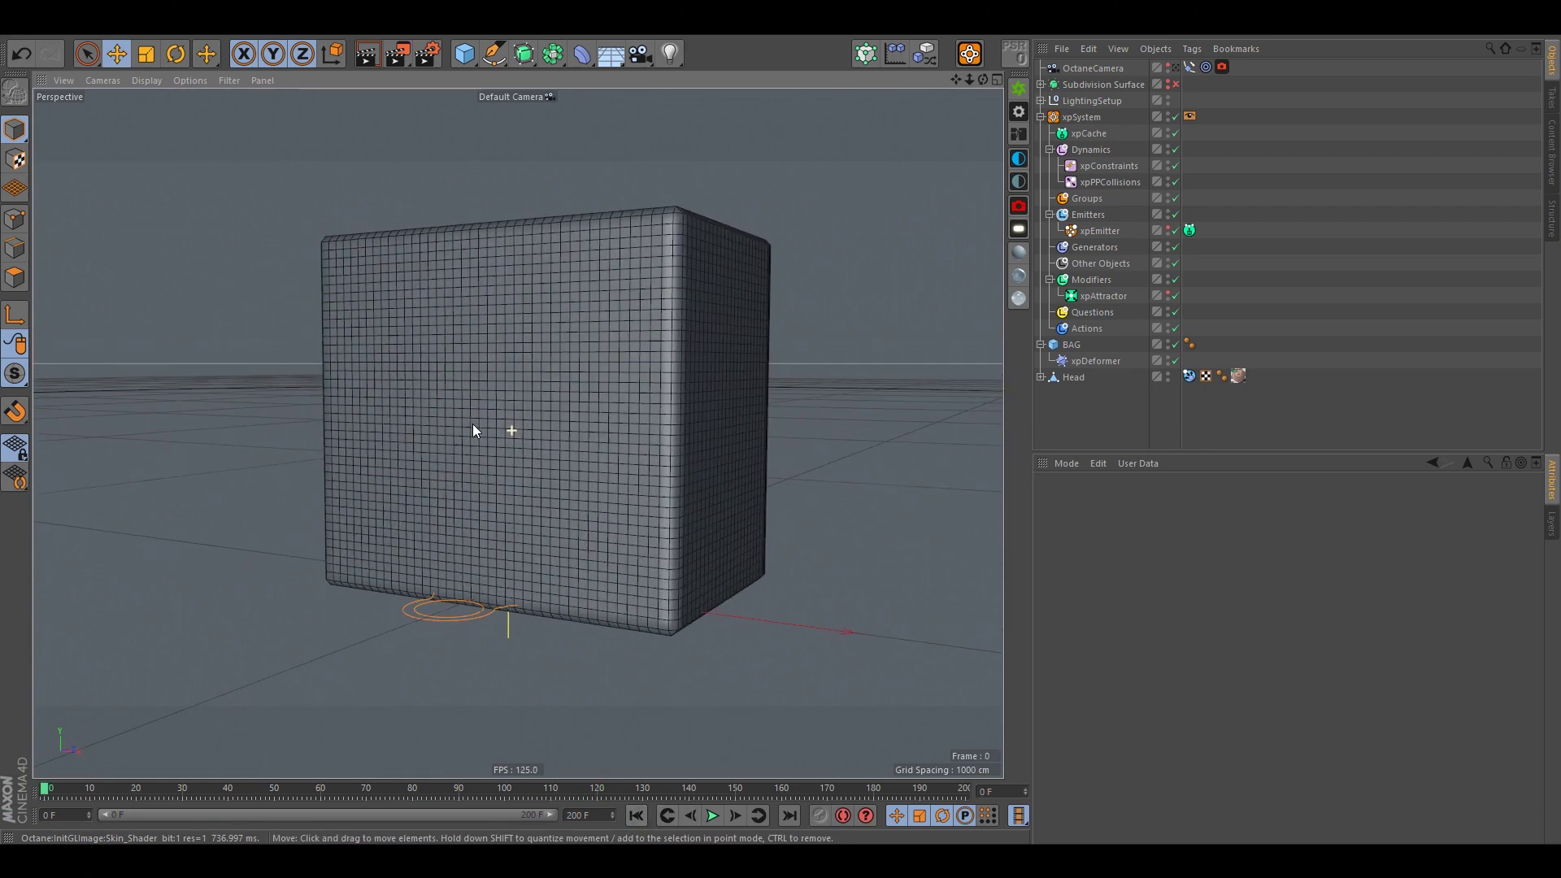
- Set the X-Particles dynamics Iterations to 18 in the project settings
{"action": "left_click", "coordinate": [65, 28]}
{"action": "left_click", "coordinate": [86, 233]}
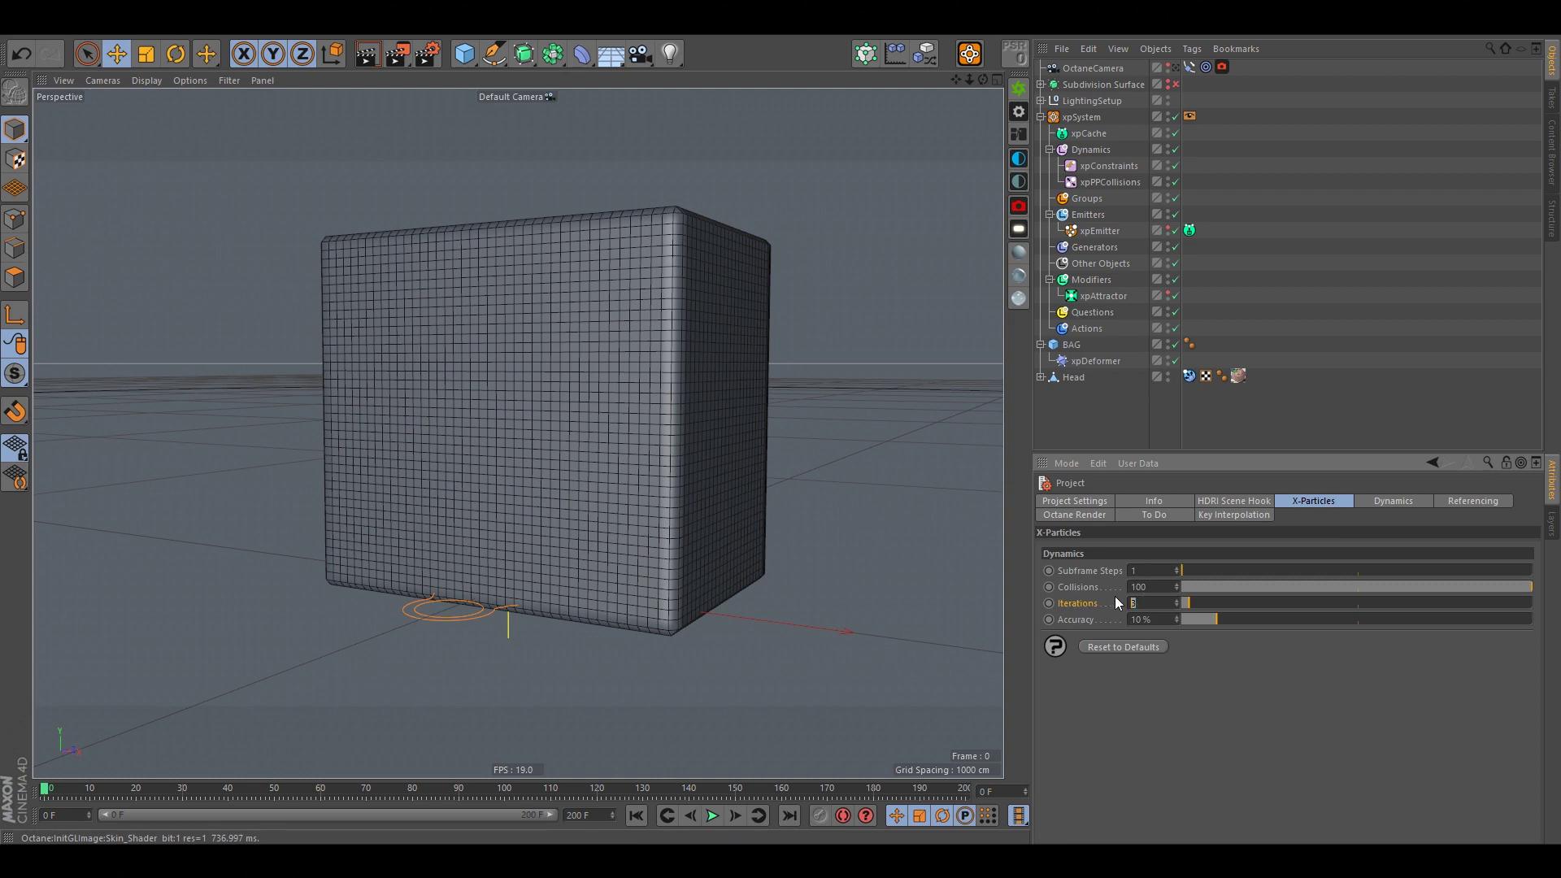
{"action": "type", "text": "18"}
{"action": "key", "text": "Return"}
- Play the simulation with the raised iterations to frame 66 and examine the bag's folds around the head
{"action": "left_click_drag", "start_coordinate": [605, 512], "coordinate": [587, 502], "text": "alt"}
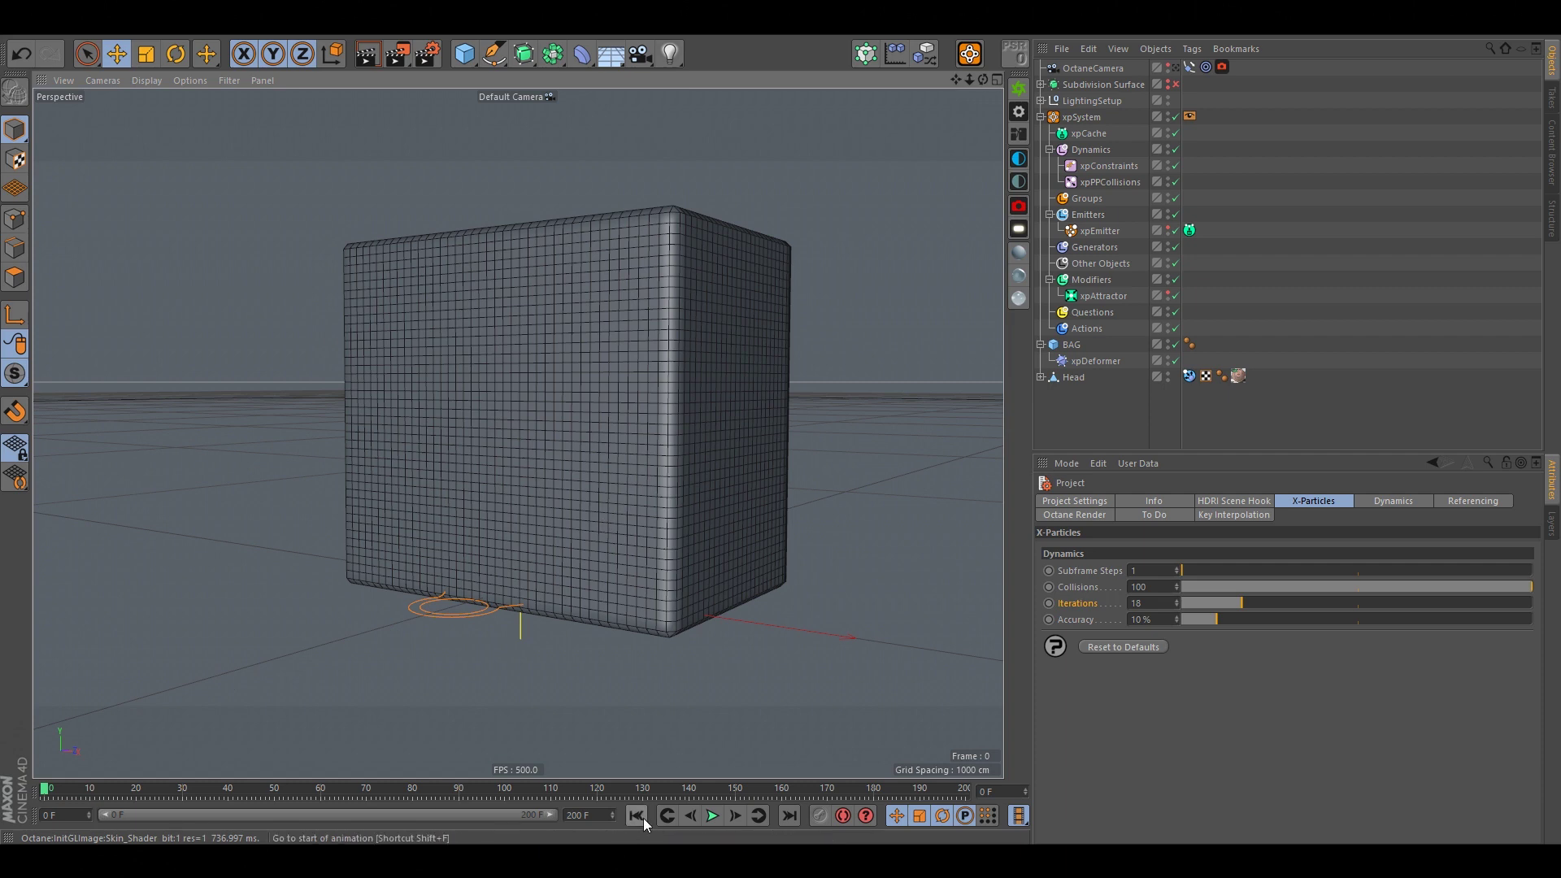
{"action": "mouse_move", "coordinate": [639, 453]}
{"action": "left_mouse_down", "text": "alt"}
{"action": "mouse_move", "coordinate": [621, 452]}
{"action": "mouse_move", "coordinate": [621, 473]}
{"action": "left_mouse_up", "text": "alt"}
{"action": "left_click", "coordinate": [711, 815]}
{"action": "left_click", "coordinate": [713, 816]}
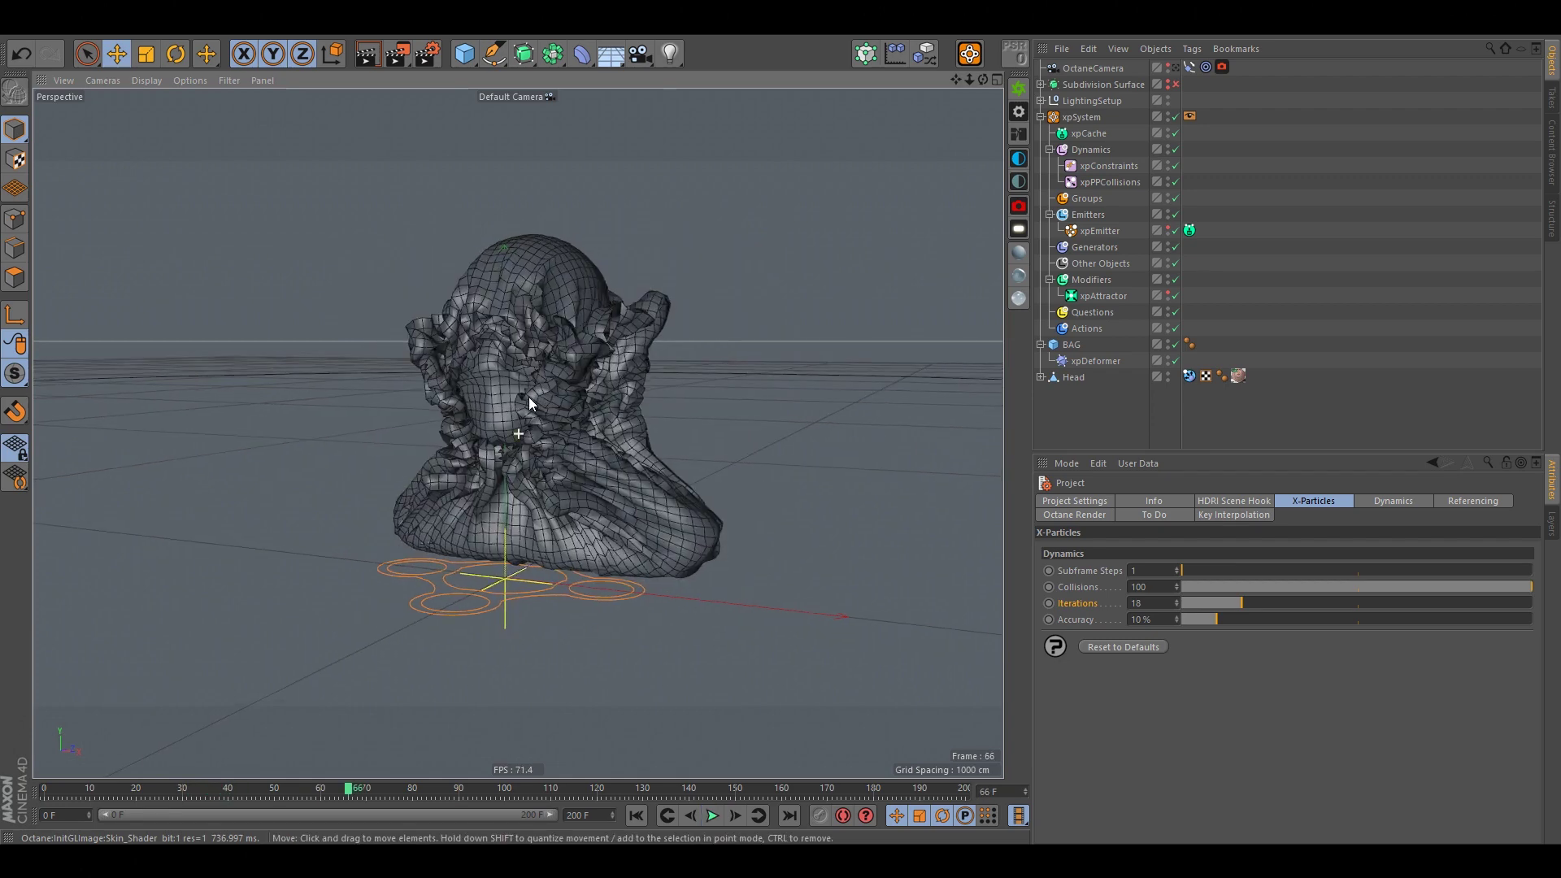
{"action": "right_click_drag", "start_coordinate": [528, 397], "coordinate": [528, 406], "text": "alt"}
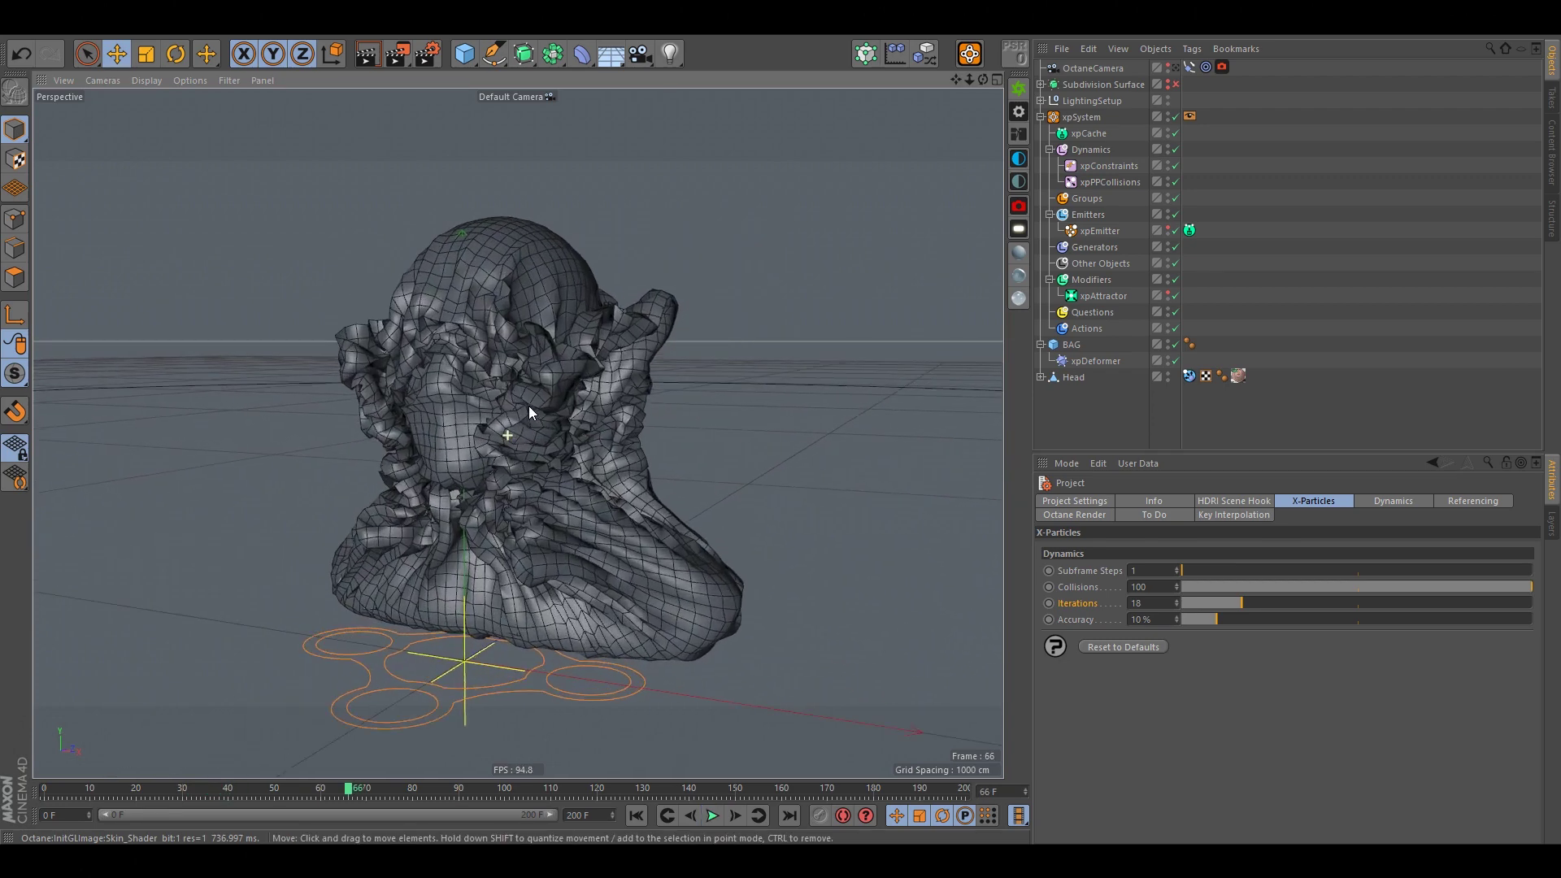
- Examine the wrapped bag's folds from slightly different angles and rewind the simulation to frame 0
{"action": "left_click_drag", "start_coordinate": [528, 406], "coordinate": [504, 434], "text": "alt"}
{"action": "right_click_drag", "start_coordinate": [504, 435], "coordinate": [538, 441], "text": "alt"}
{"action": "mouse_move", "coordinate": [539, 442]}
{"action": "left_mouse_down", "text": "alt"}
{"action": "mouse_move", "coordinate": [516, 461]}
{"action": "mouse_move", "coordinate": [510, 446]}
{"action": "left_mouse_up", "text": "alt"}
{"action": "left_click", "coordinate": [636, 816]}
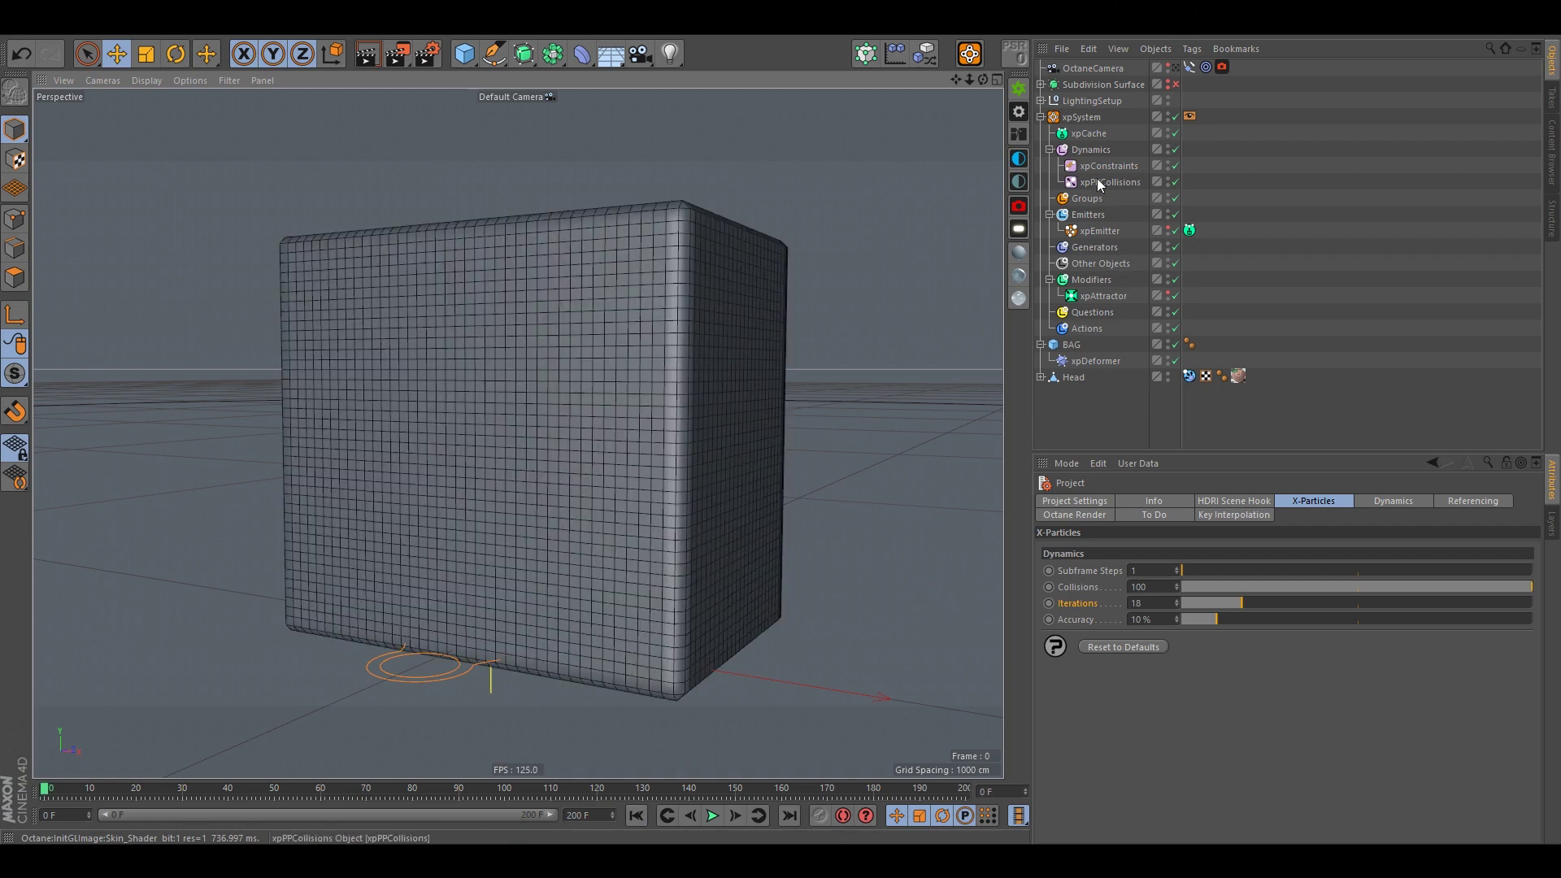
- Build the xpCache object's external-file cache for the simulation and play the cached result to frame 90
{"action": "left_click", "coordinate": [1093, 134]}
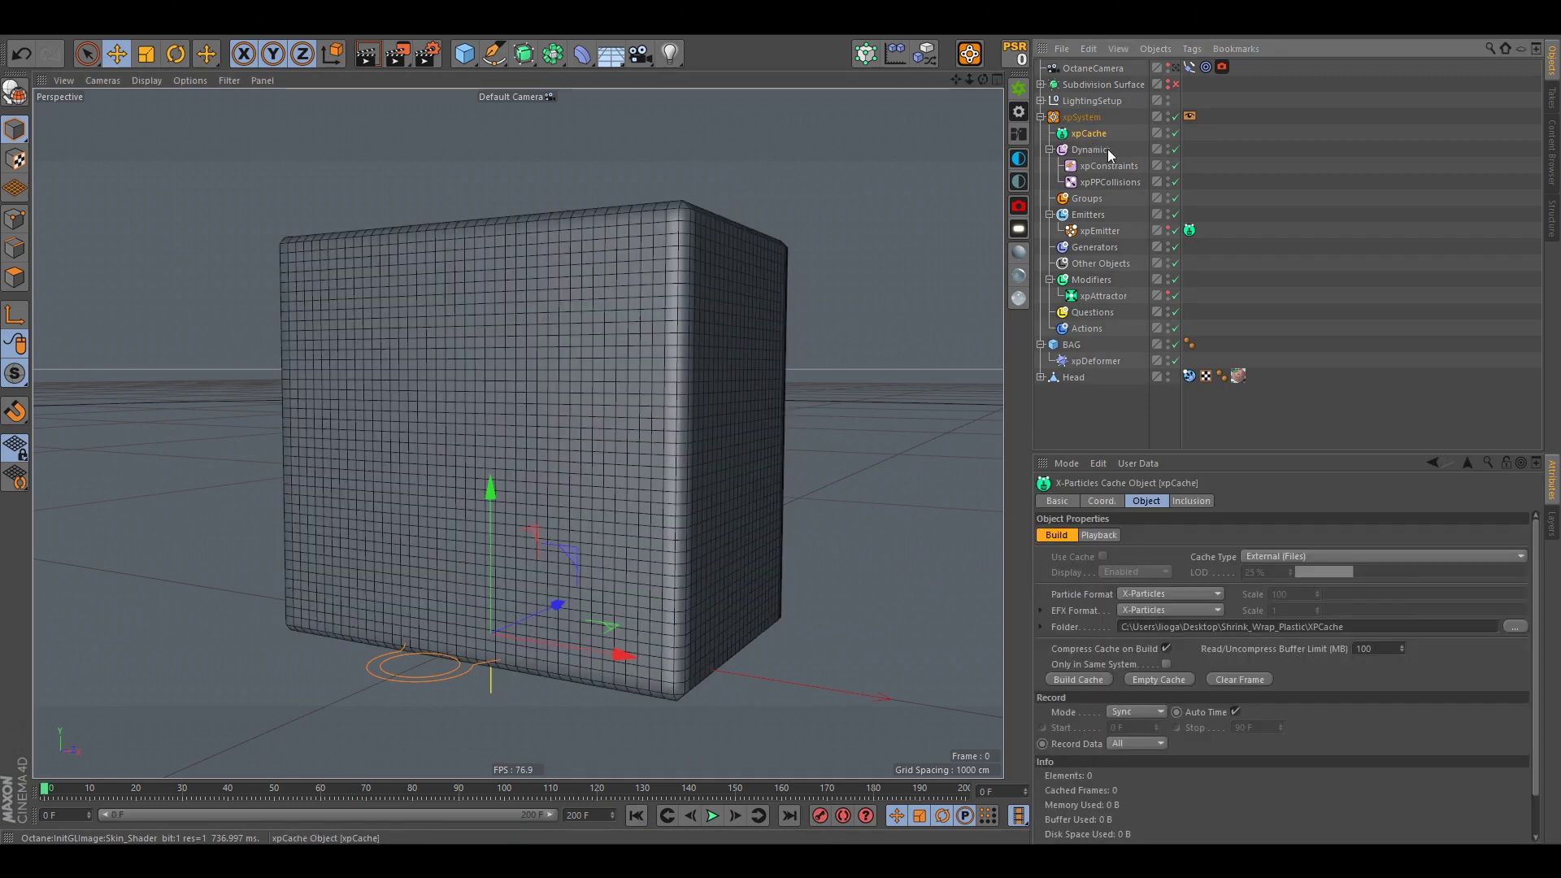
{"action": "left_click", "coordinate": [1077, 678]}
{"action": "left_click_drag", "start_coordinate": [1047, 622], "coordinate": [714, 424]}
{"action": "left_click", "coordinate": [616, 515]}
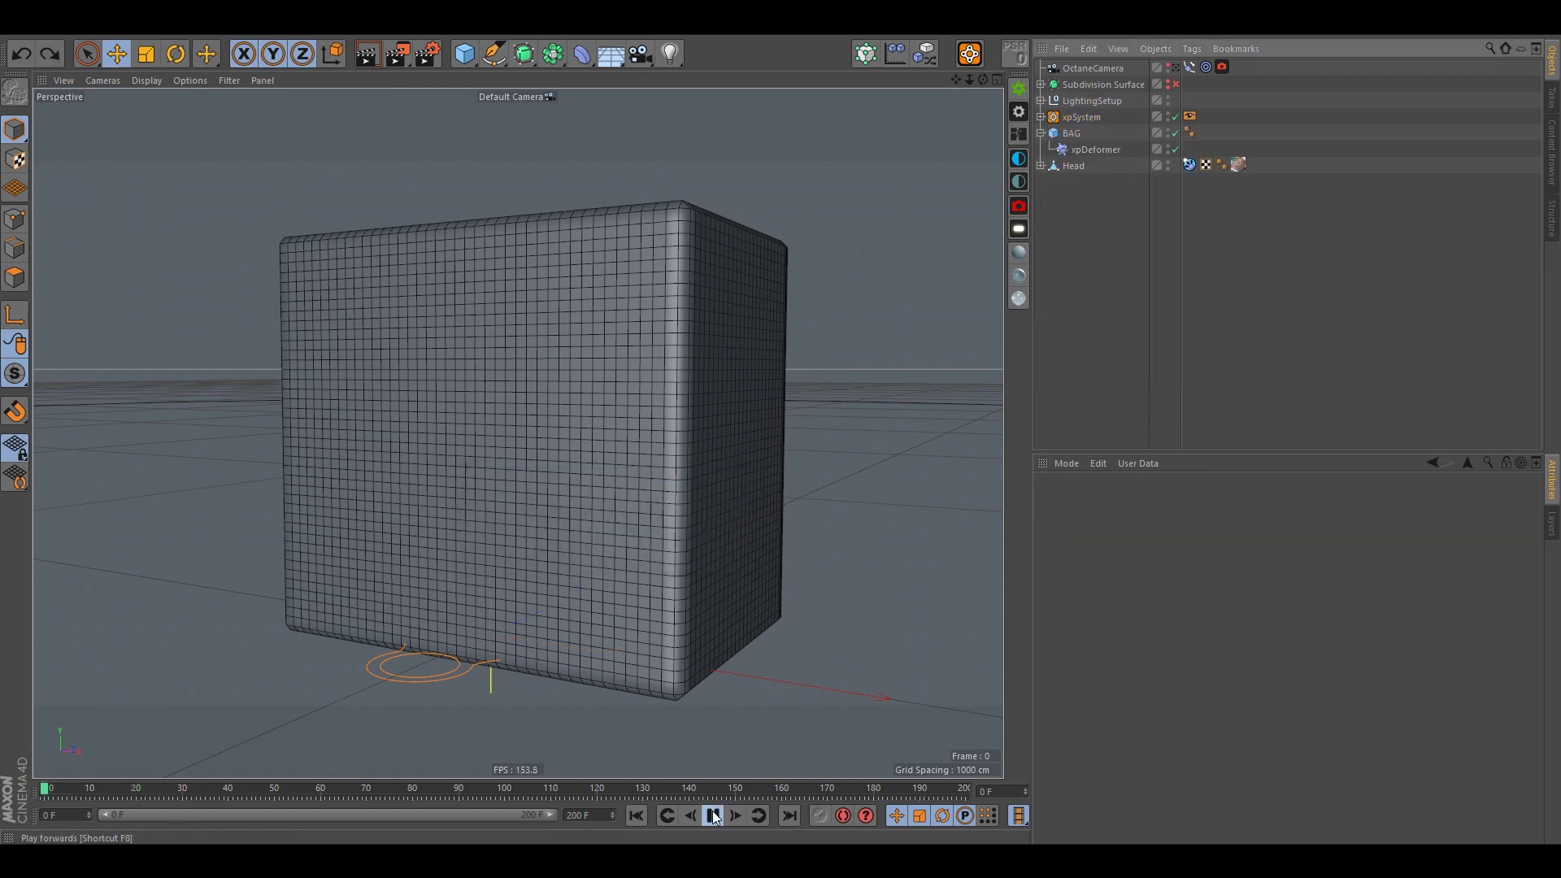
{"action": "left_click", "coordinate": [713, 817]}
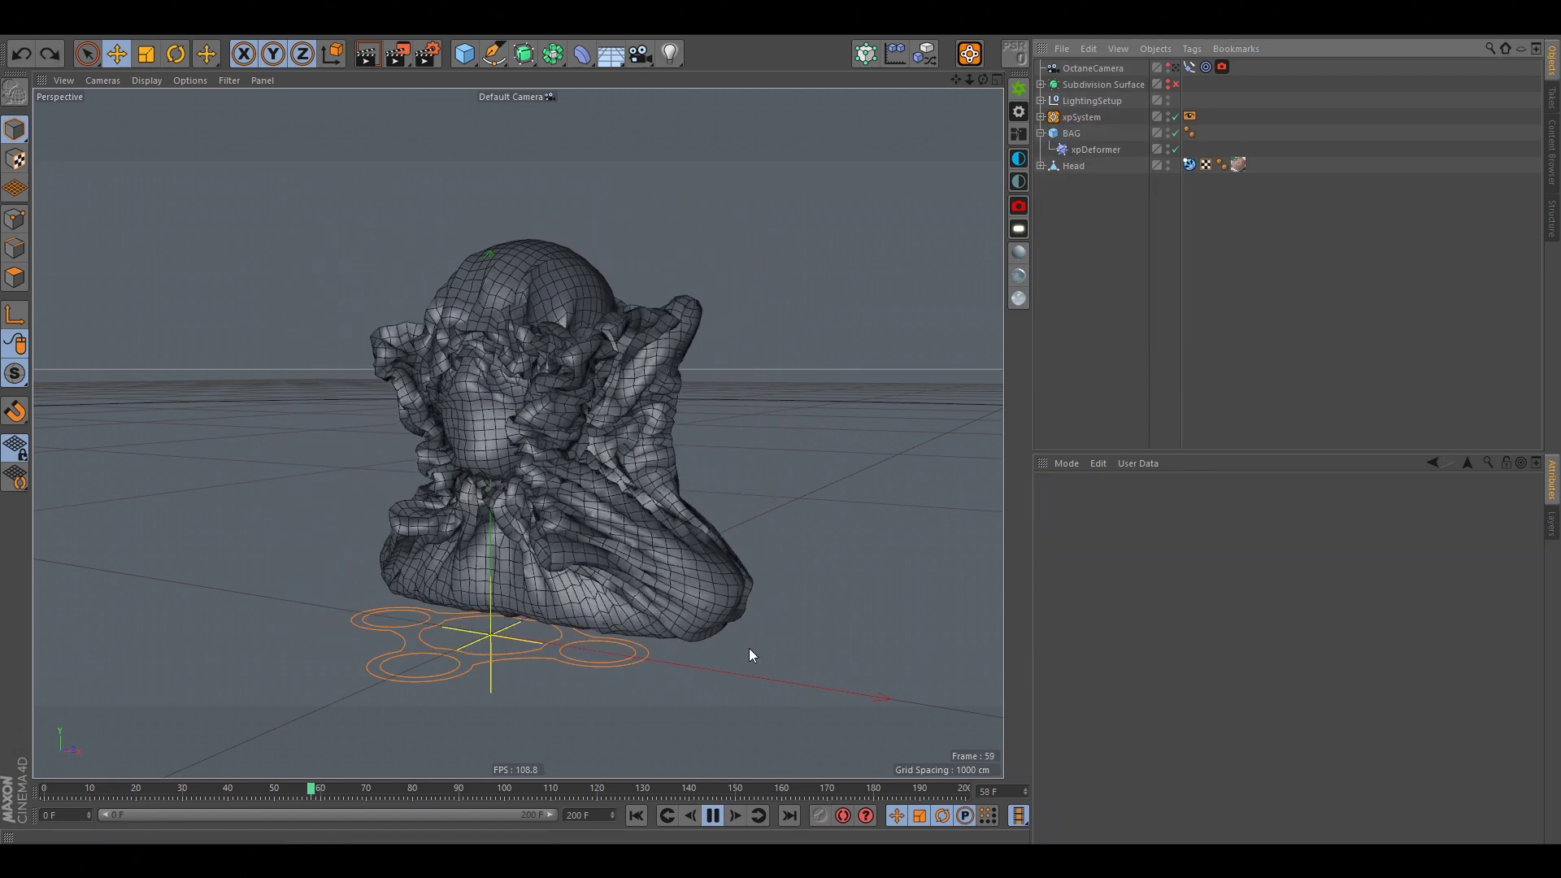
{"action": "left_click", "coordinate": [713, 816]}
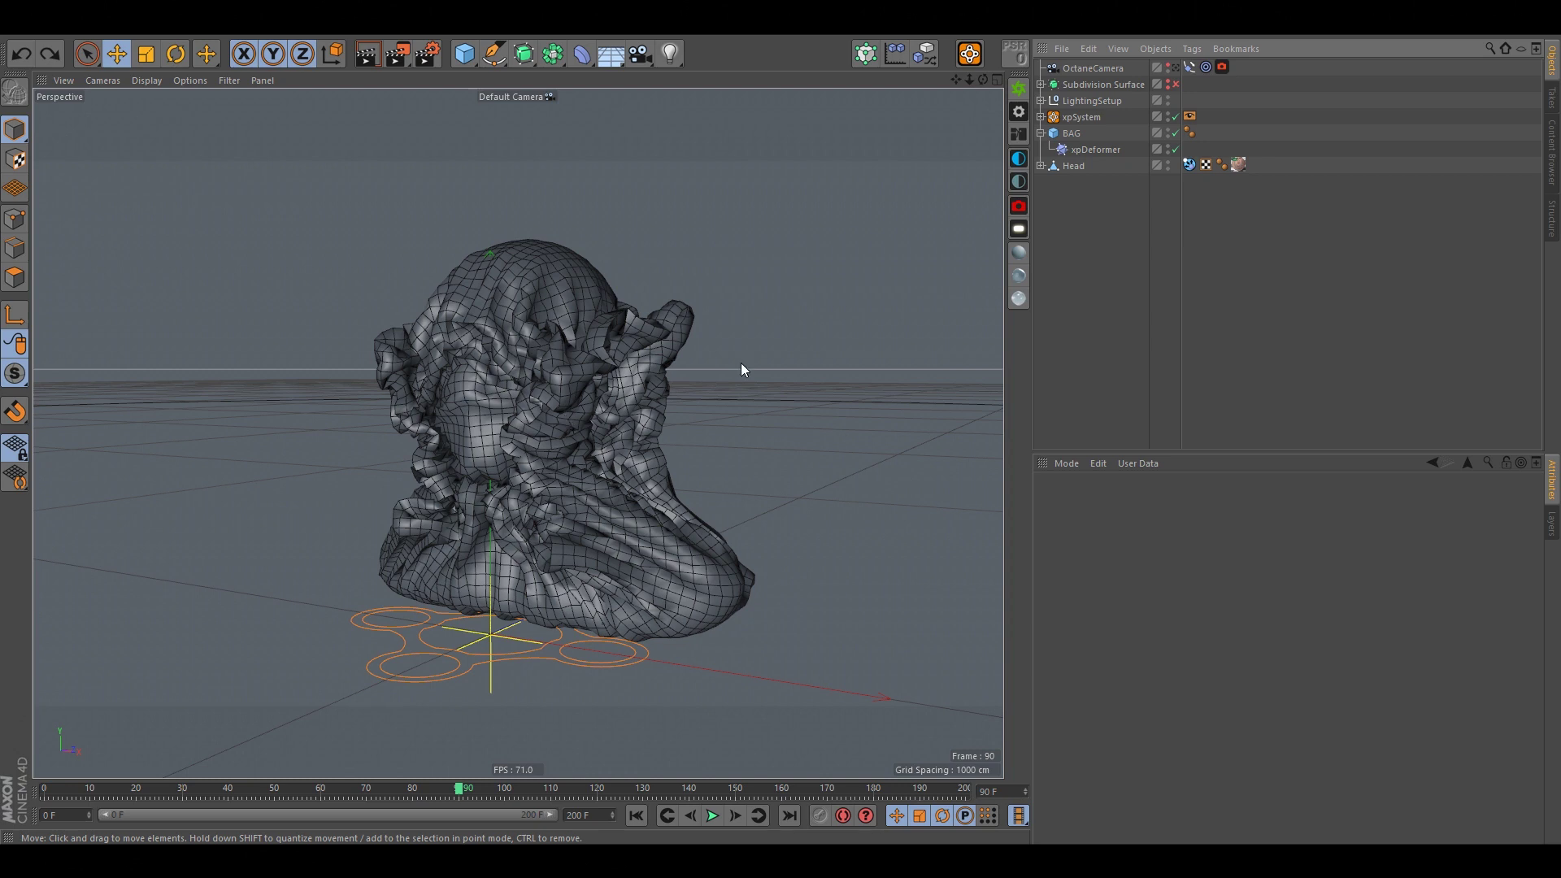
- Move the Subdivision Surface object below Head in the object hierarchy, expand it and select its nested Smooth object
{"action": "left_click", "coordinate": [1075, 85]}
{"action": "left_click_drag", "start_coordinate": [1066, 306], "coordinate": [1062, 303]}
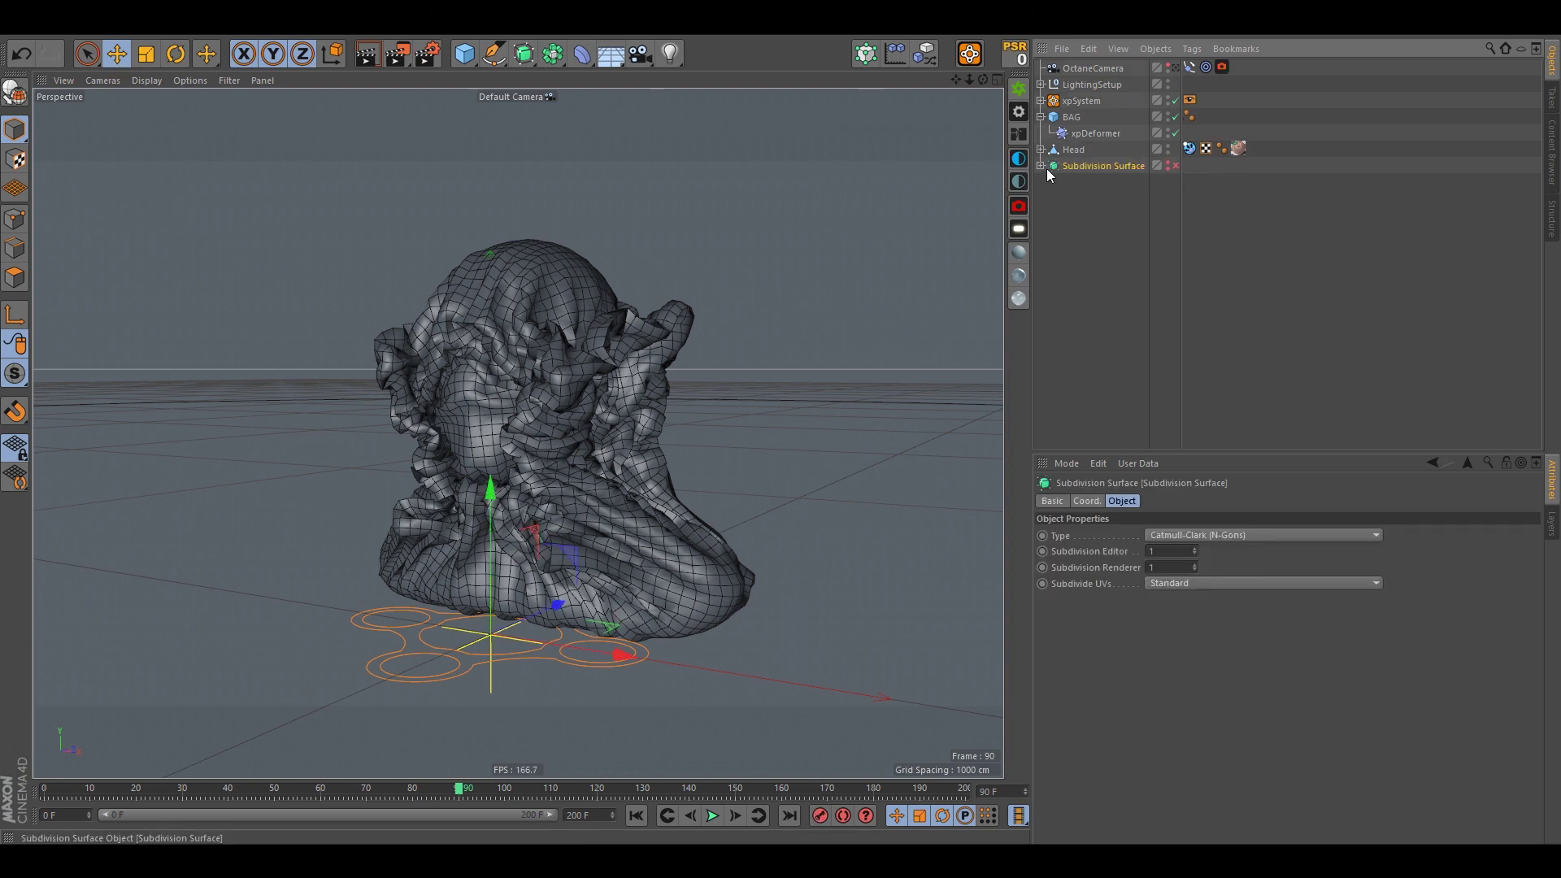
{"action": "left_click", "coordinate": [1041, 165]}
{"action": "left_click", "coordinate": [1098, 232]}
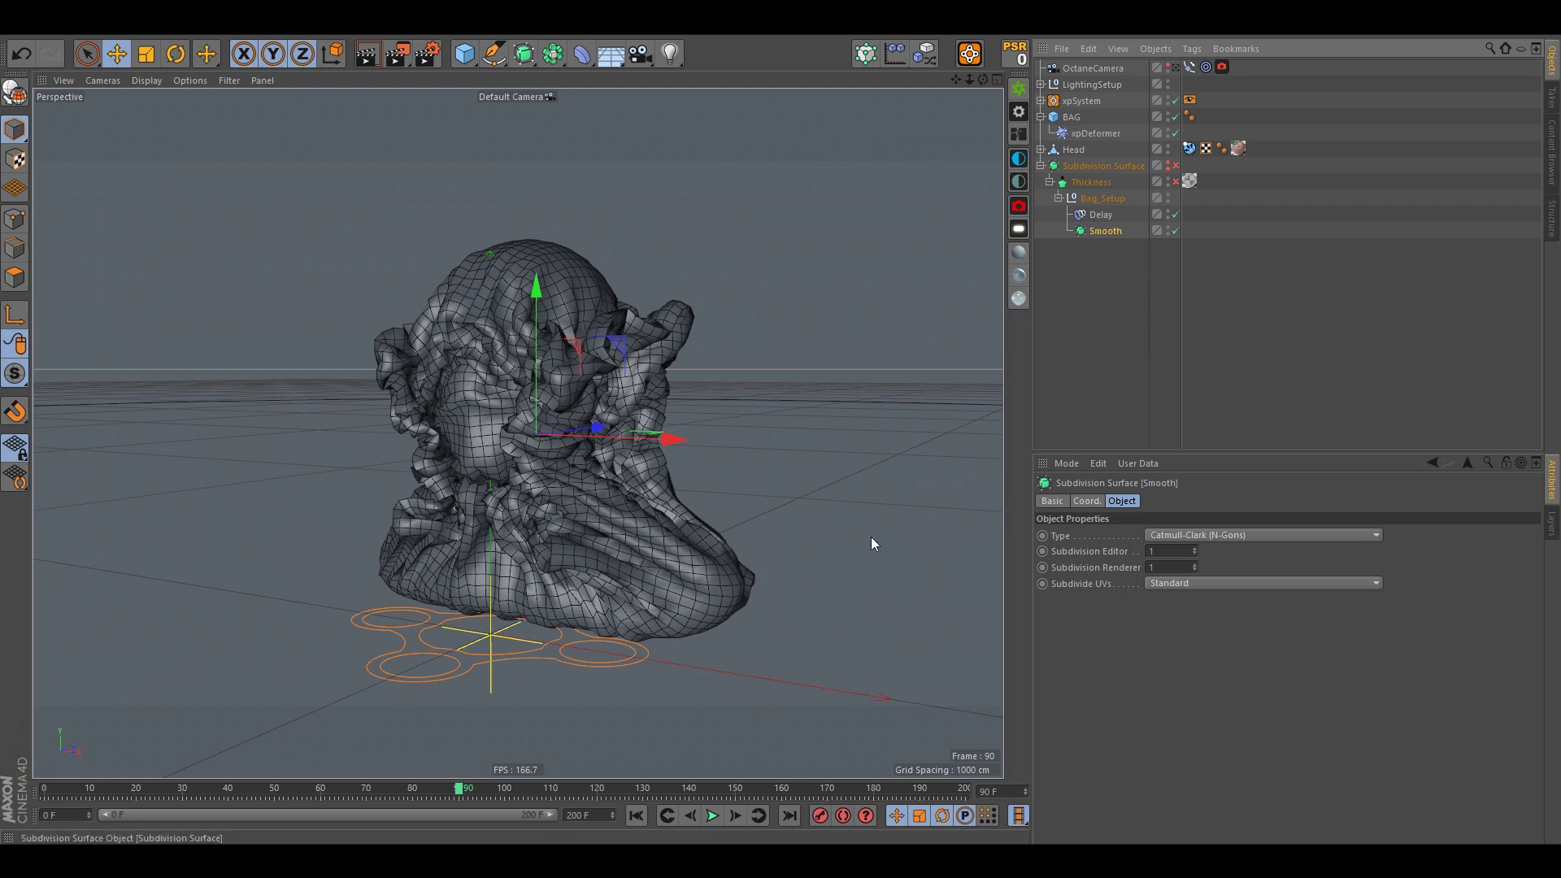
- Rewind to frame 0 and nest the BAG cube with its xpDeformer under the Smooth subdivision surface
{"action": "left_click", "coordinate": [635, 815]}
{"action": "left_click", "coordinate": [1176, 181]}
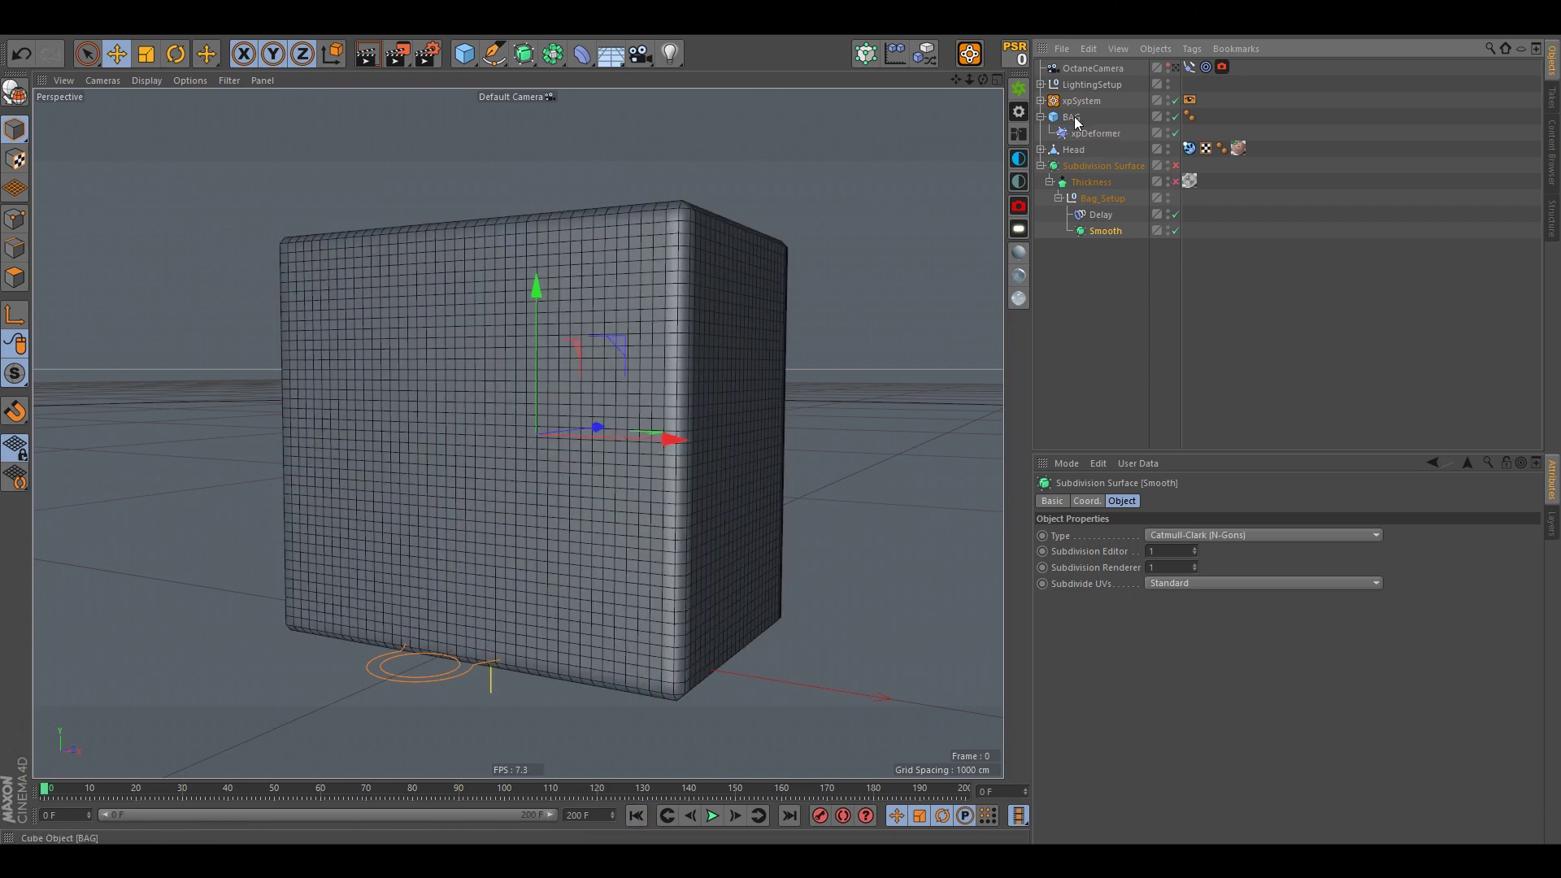
{"action": "left_click_drag", "start_coordinate": [1100, 231], "coordinate": [1100, 231]}
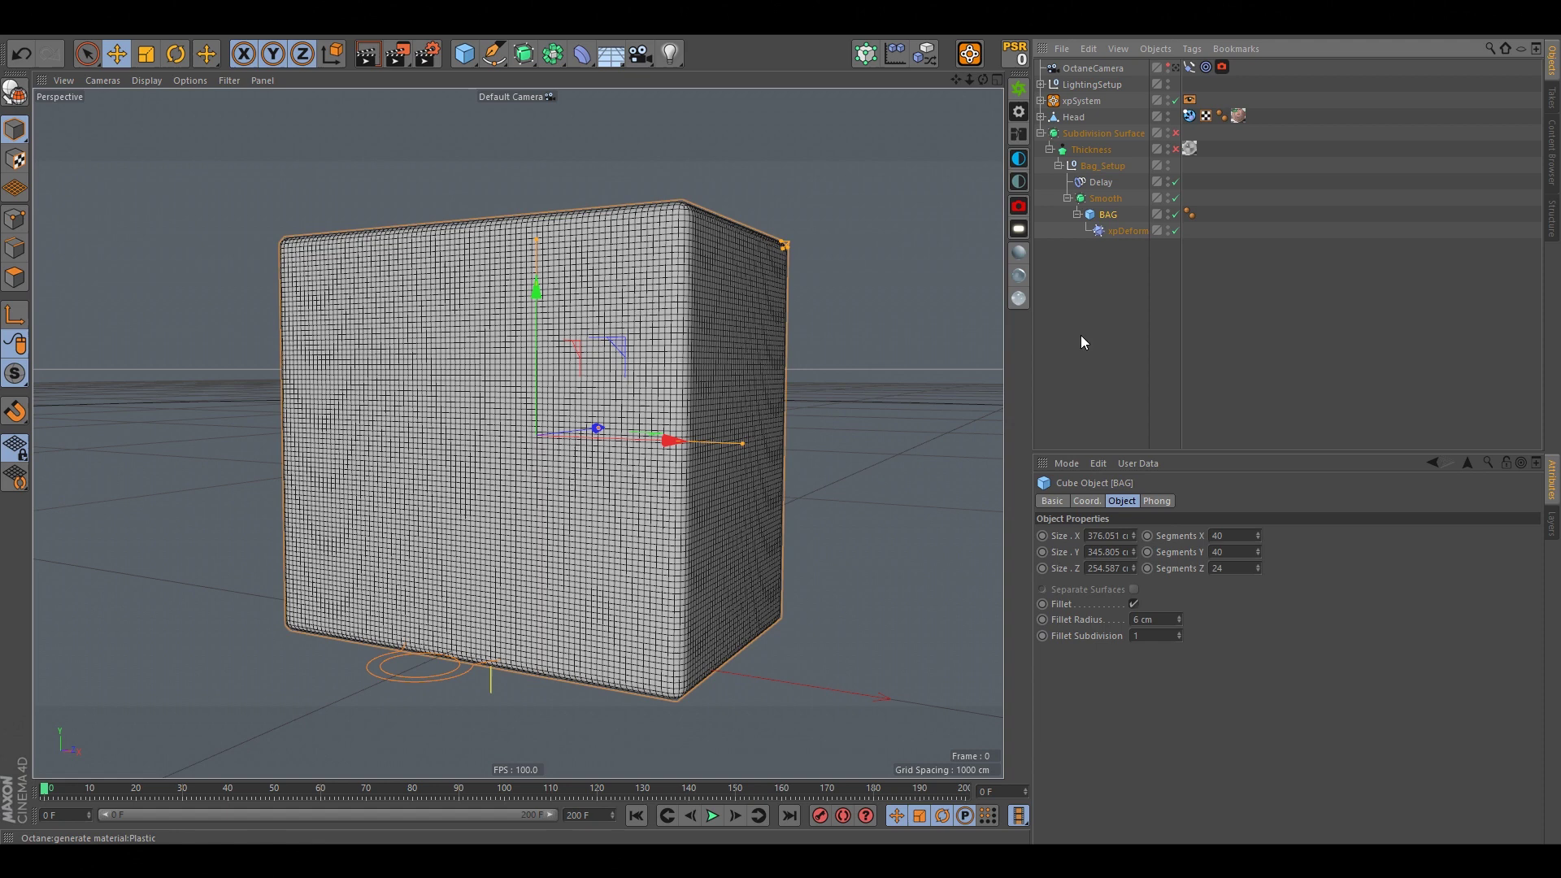
{"action": "left_click", "coordinate": [1094, 335]}
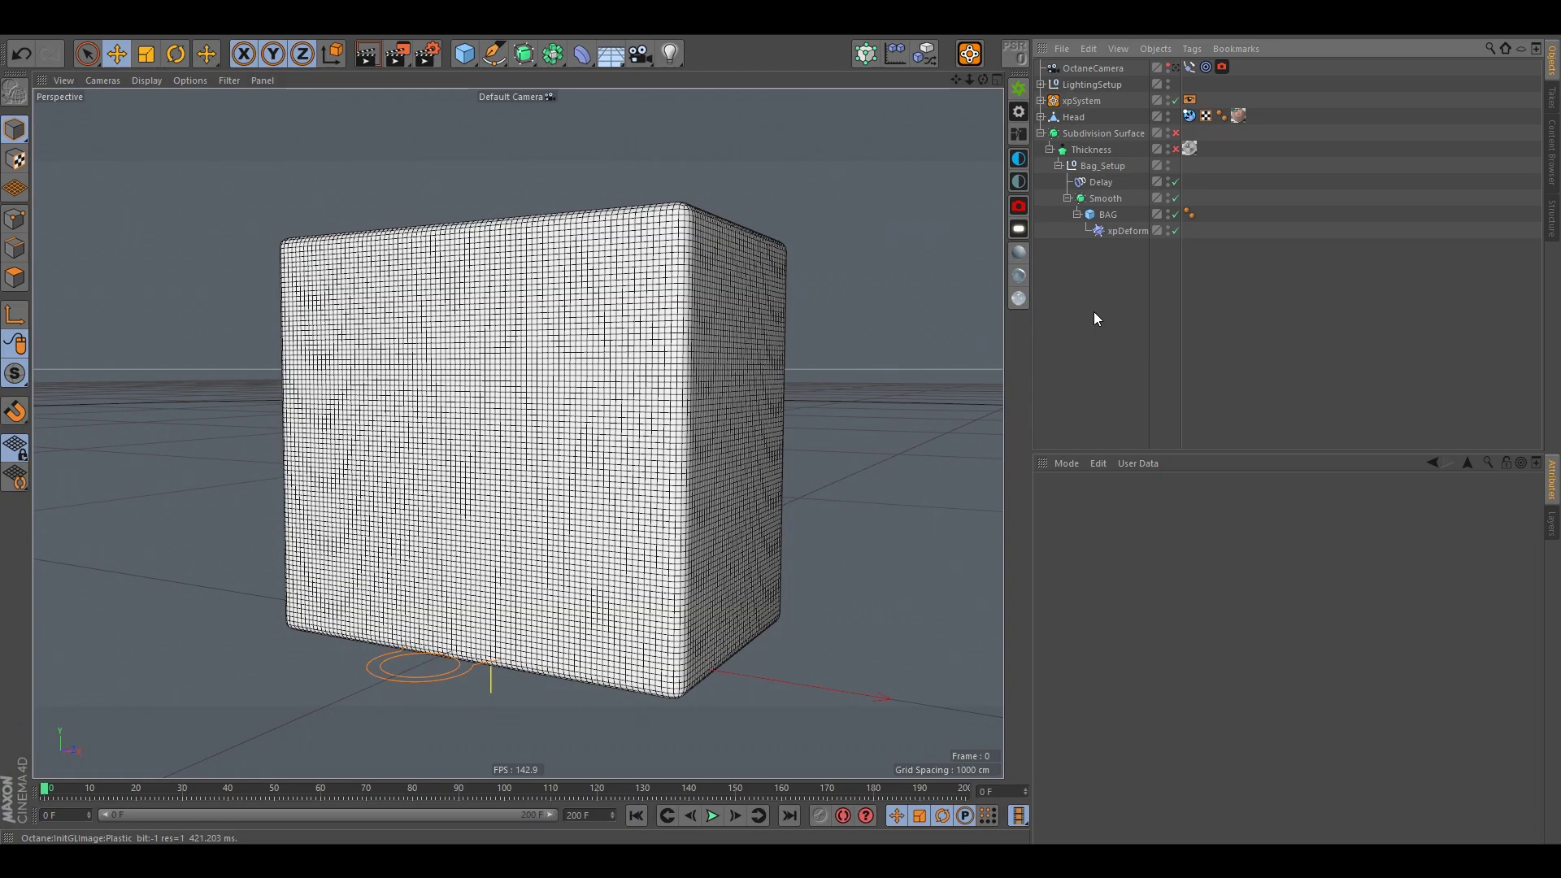
- Examine the Delay effector's deformation options and its animated Strength in Spring mode
{"action": "left_click", "coordinate": [1104, 181]}
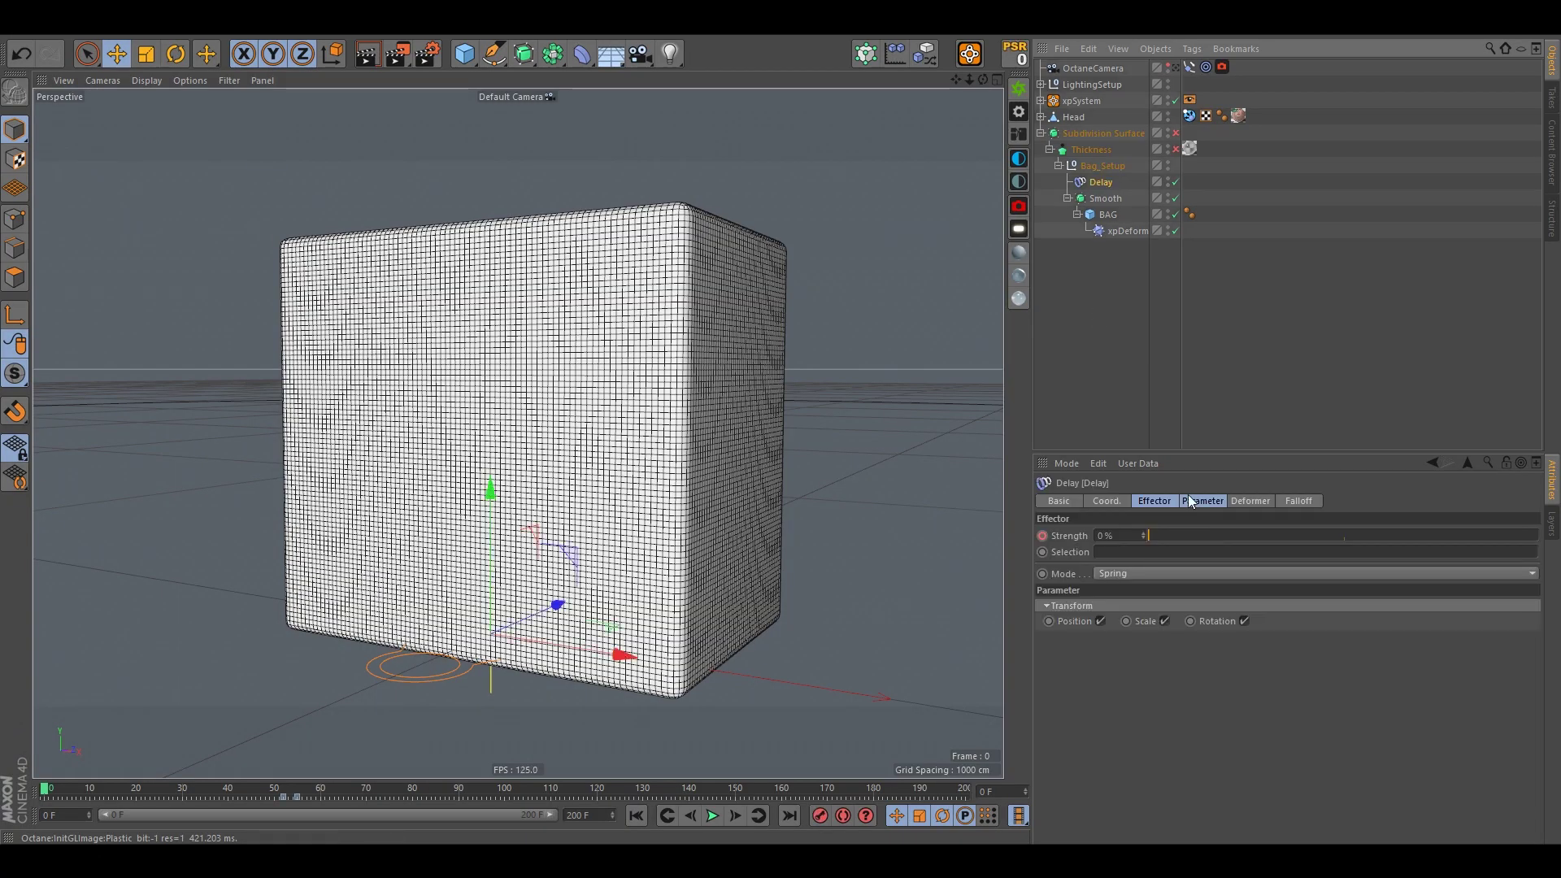
{"action": "left_click", "coordinate": [1133, 348]}
{"action": "left_click", "coordinate": [1108, 188]}
{"action": "left_click", "coordinate": [1251, 501]}
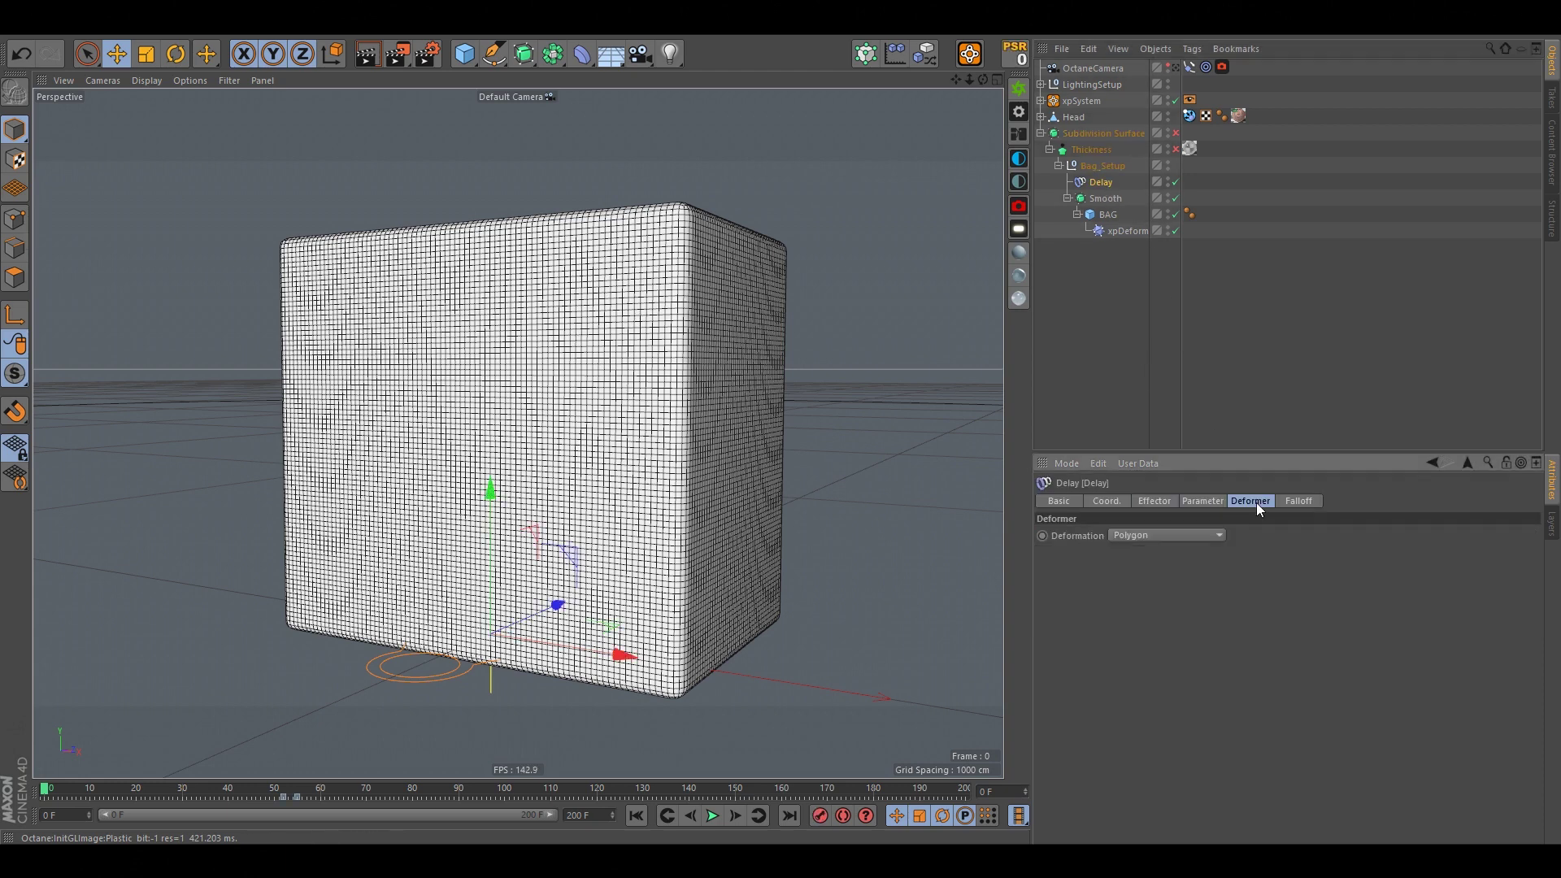
{"action": "left_click", "coordinate": [1139, 536]}
{"action": "left_click", "coordinate": [1141, 601]}
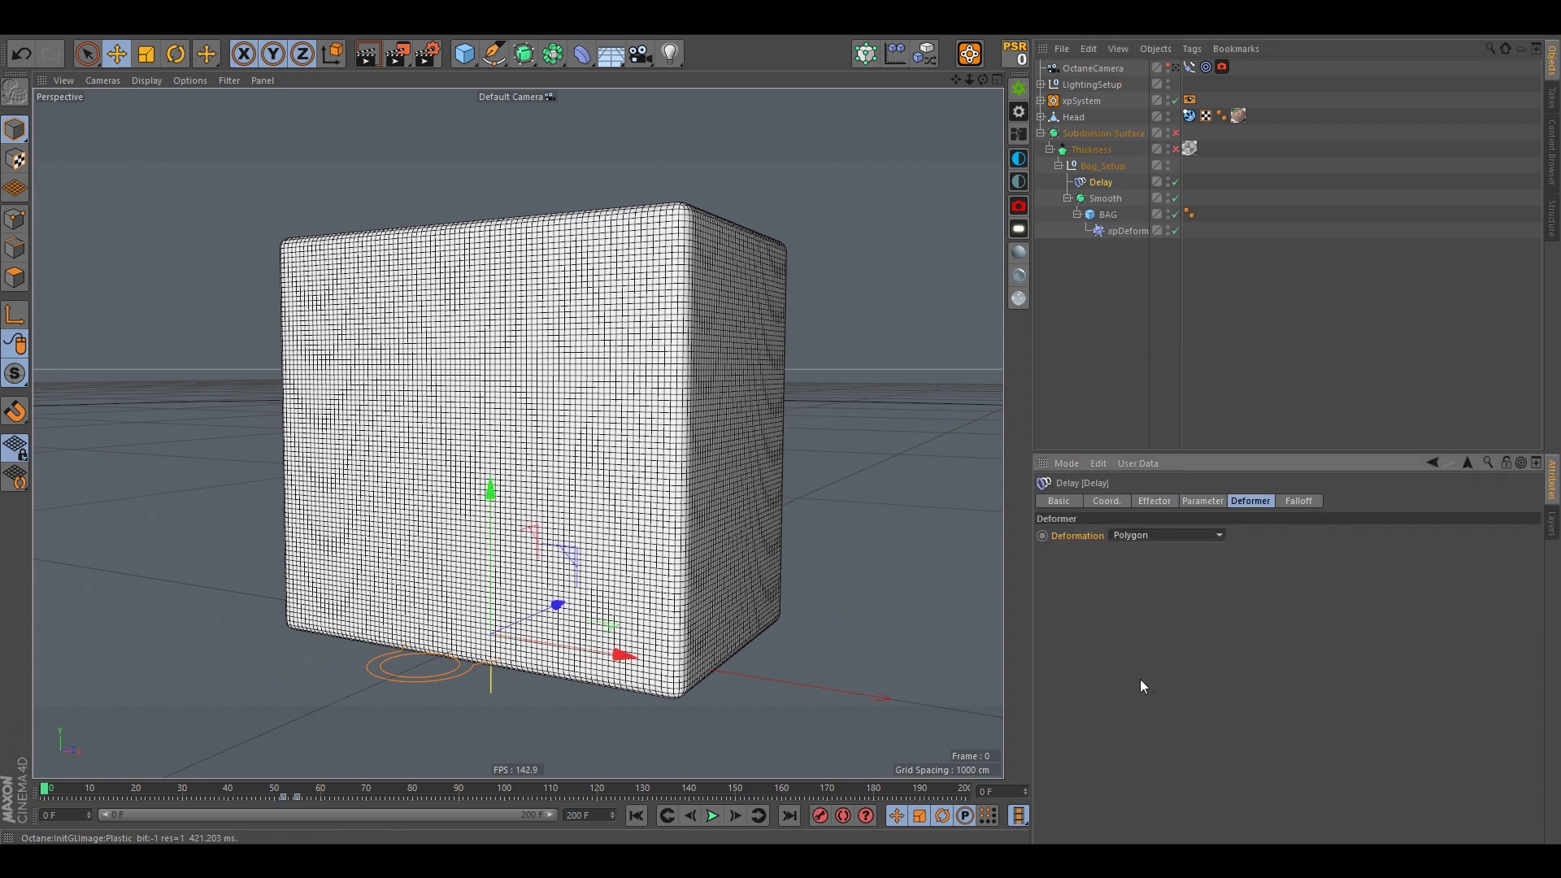
{"action": "left_click", "coordinate": [1155, 501]}
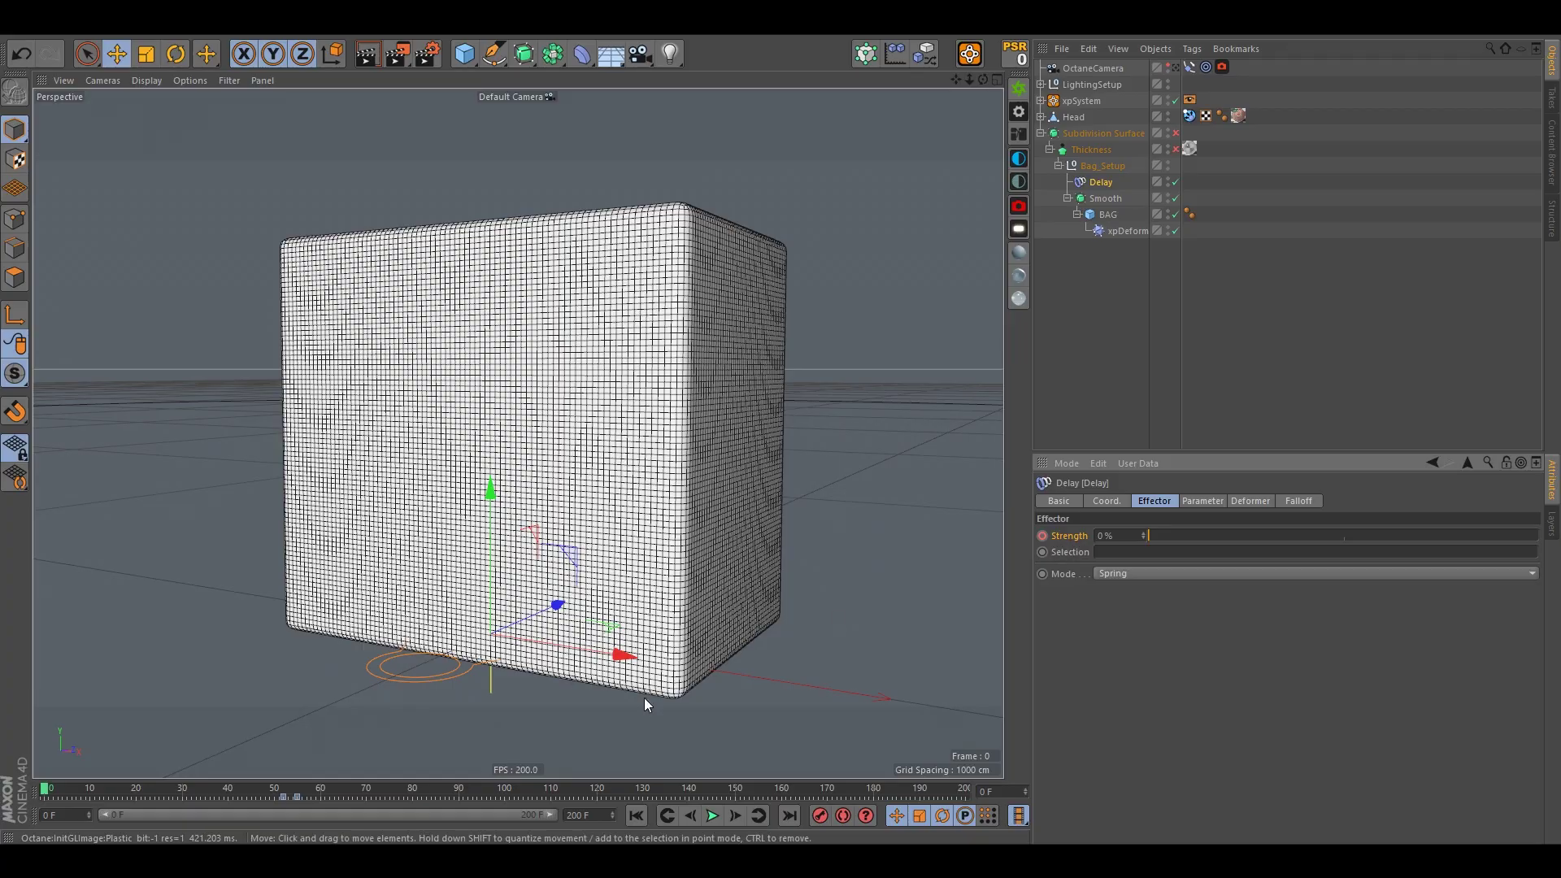
- Play the smoothed bag with the Delay effector to frame 121, rewind to frame 0 and clear the selection
{"action": "left_click", "coordinate": [711, 816]}
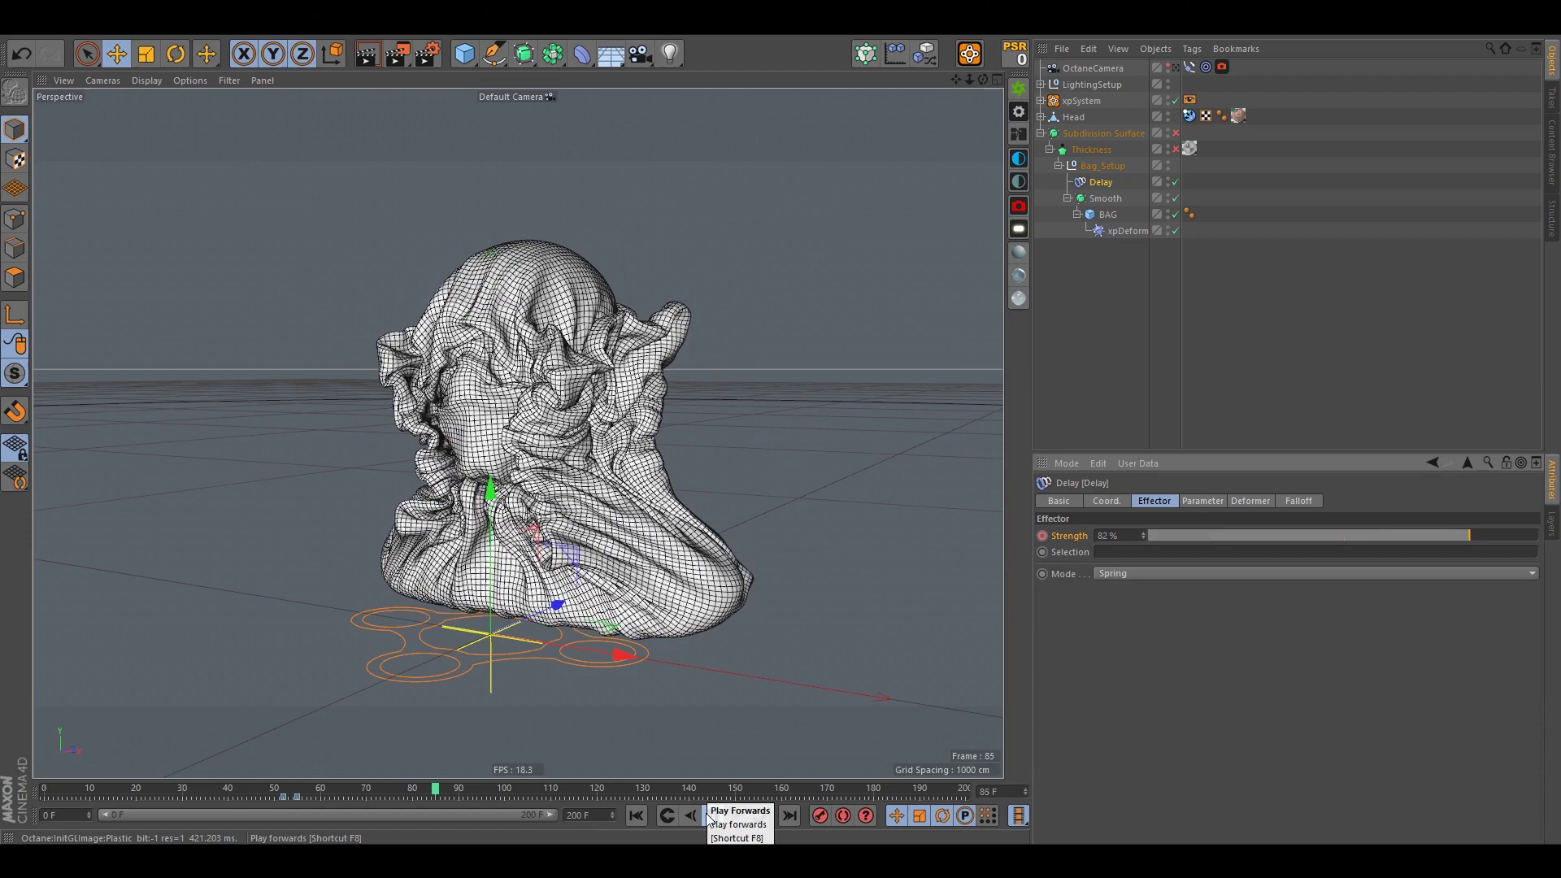
{"action": "left_click", "coordinate": [708, 818]}
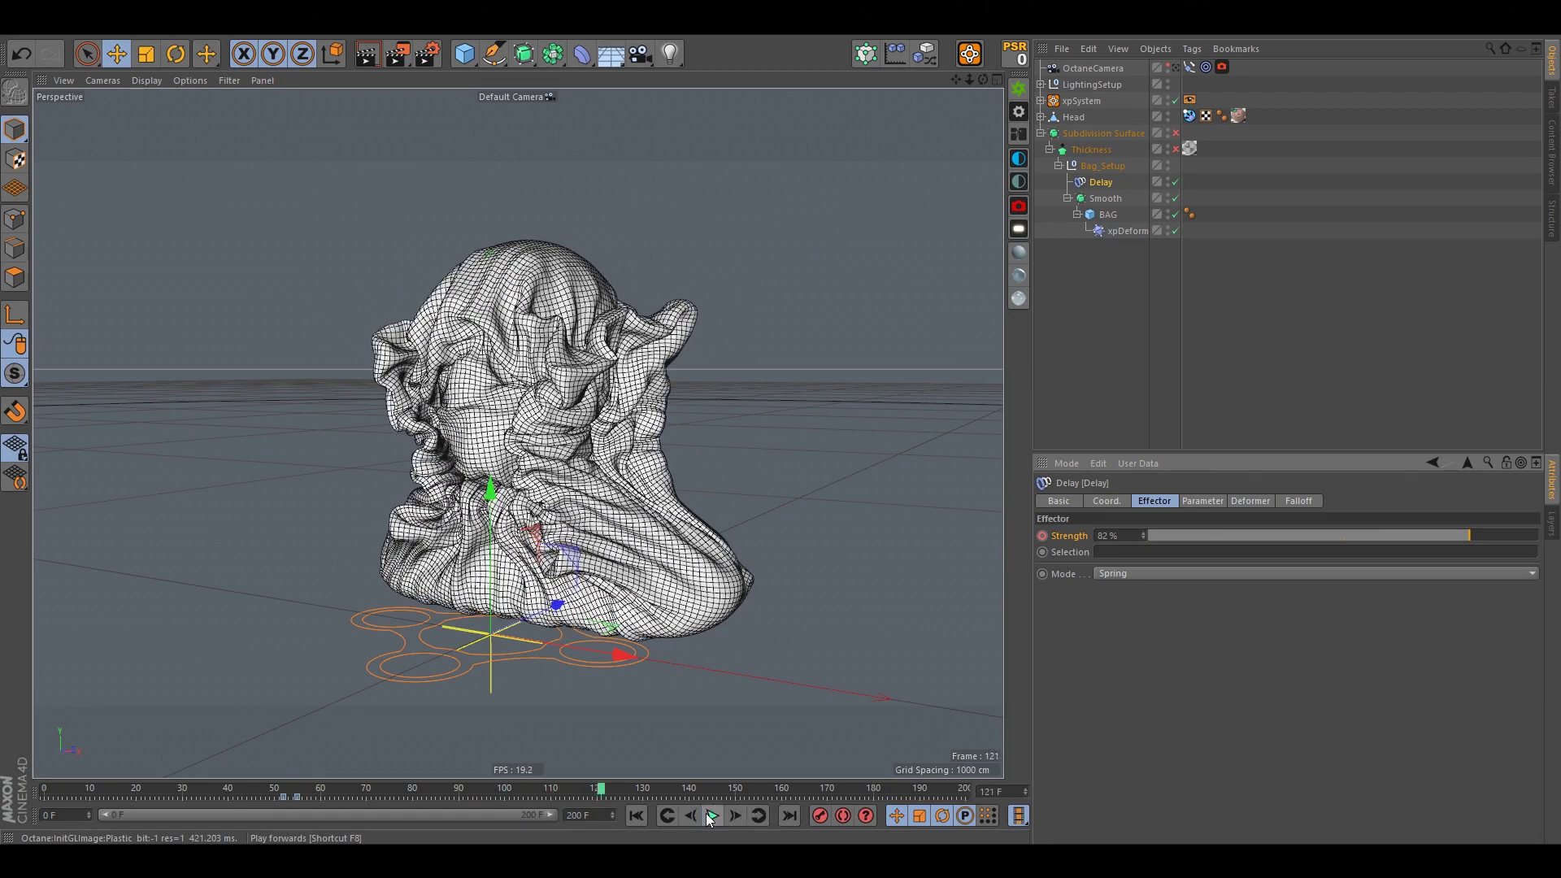
{"action": "left_click", "coordinate": [635, 815]}
{"action": "left_click", "coordinate": [1194, 328]}
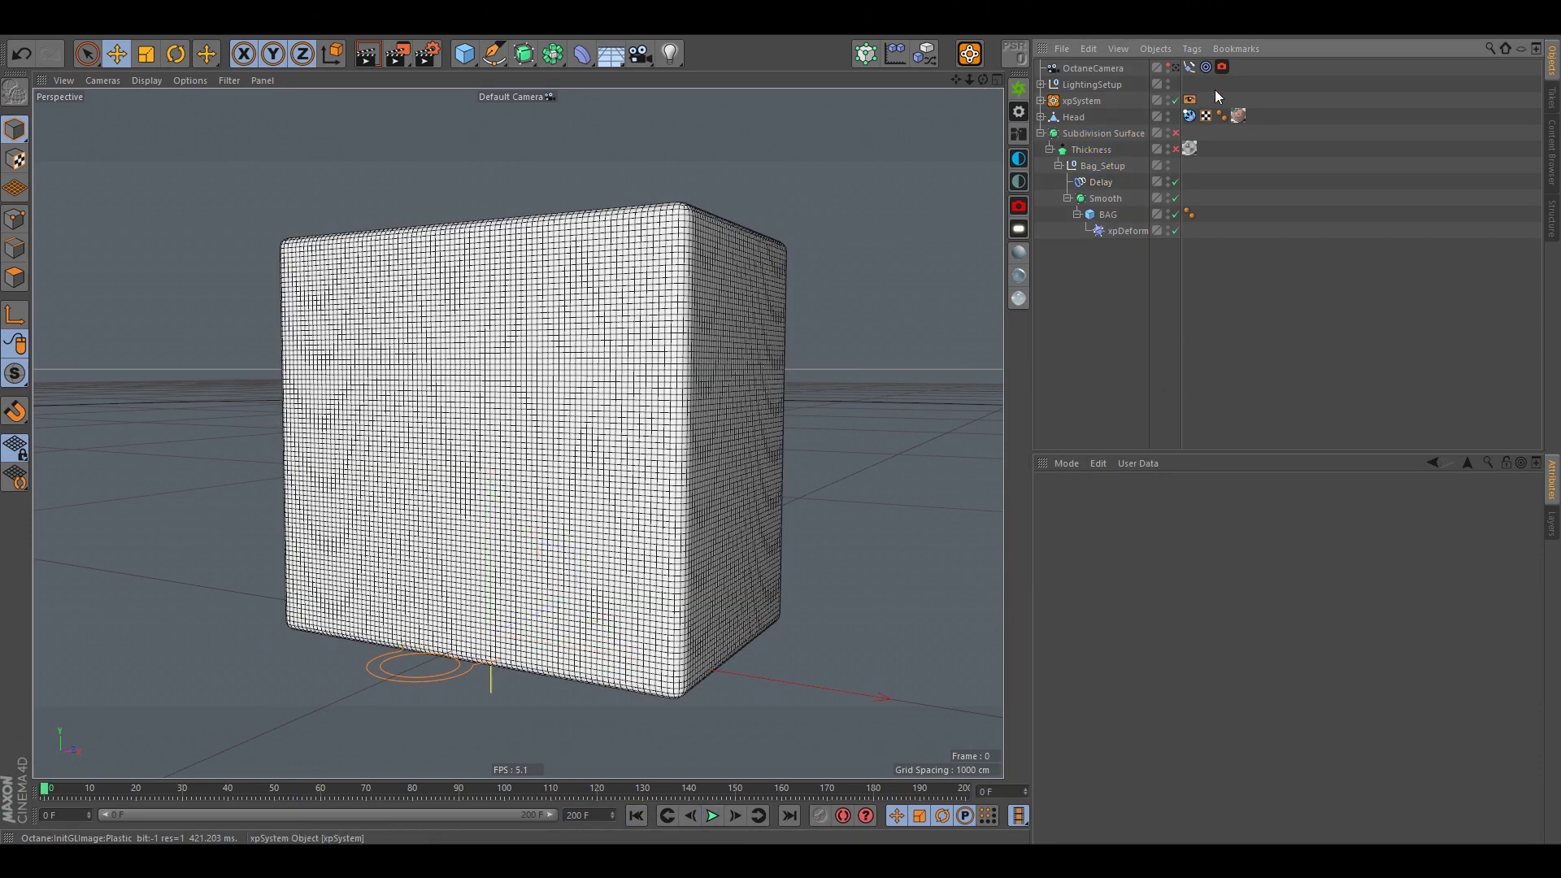
- Enable the Thickness cloth surface and the parent Subdivision Surface on the bag
{"action": "left_click", "coordinate": [1092, 150]}
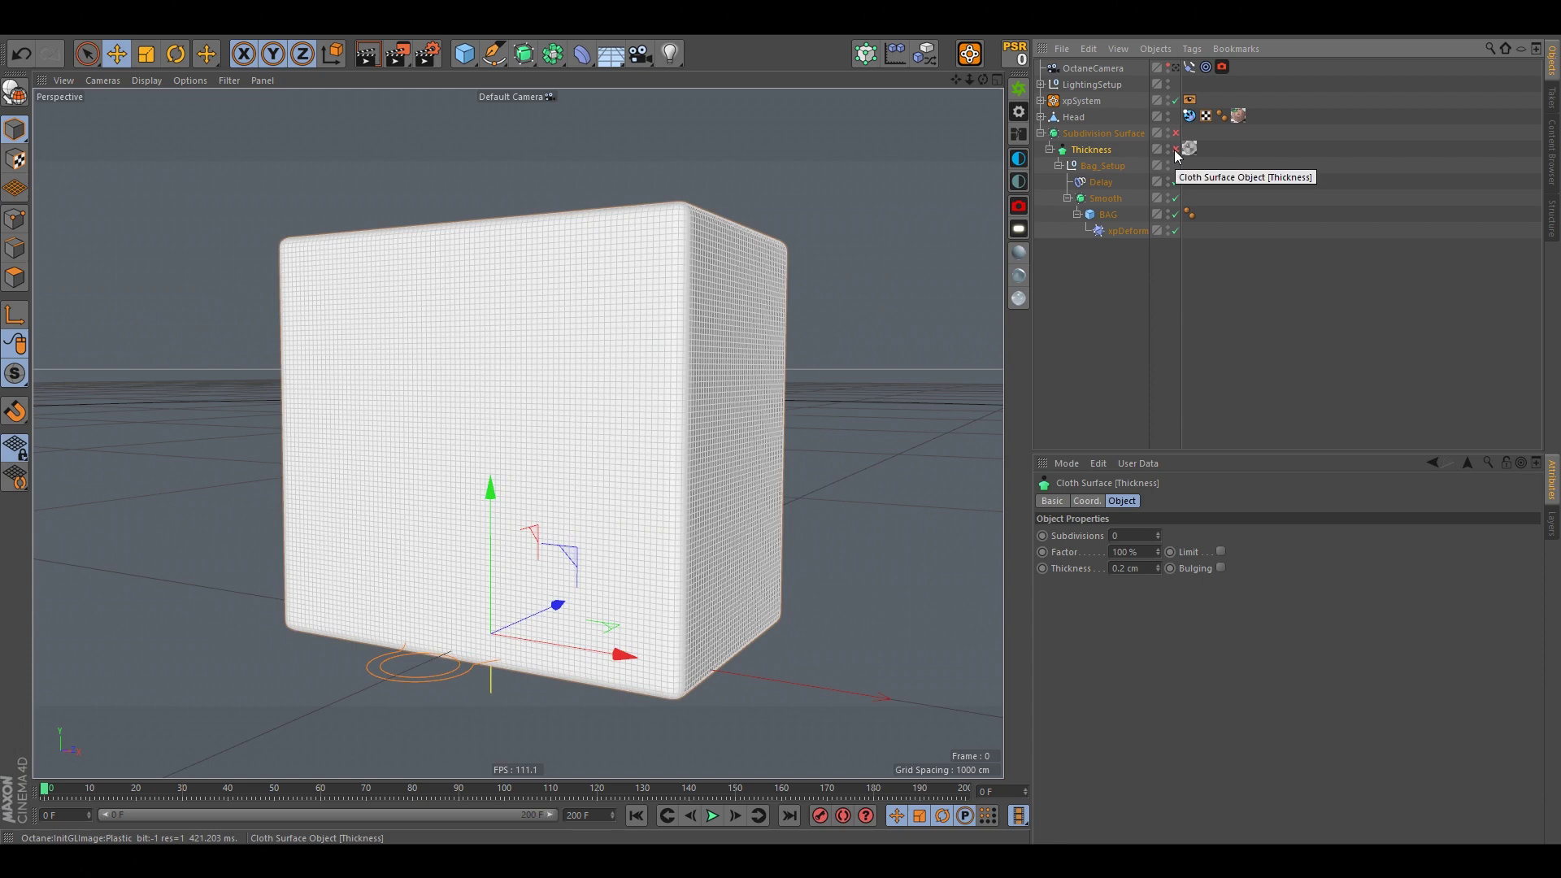
{"action": "left_click", "coordinate": [1176, 149]}
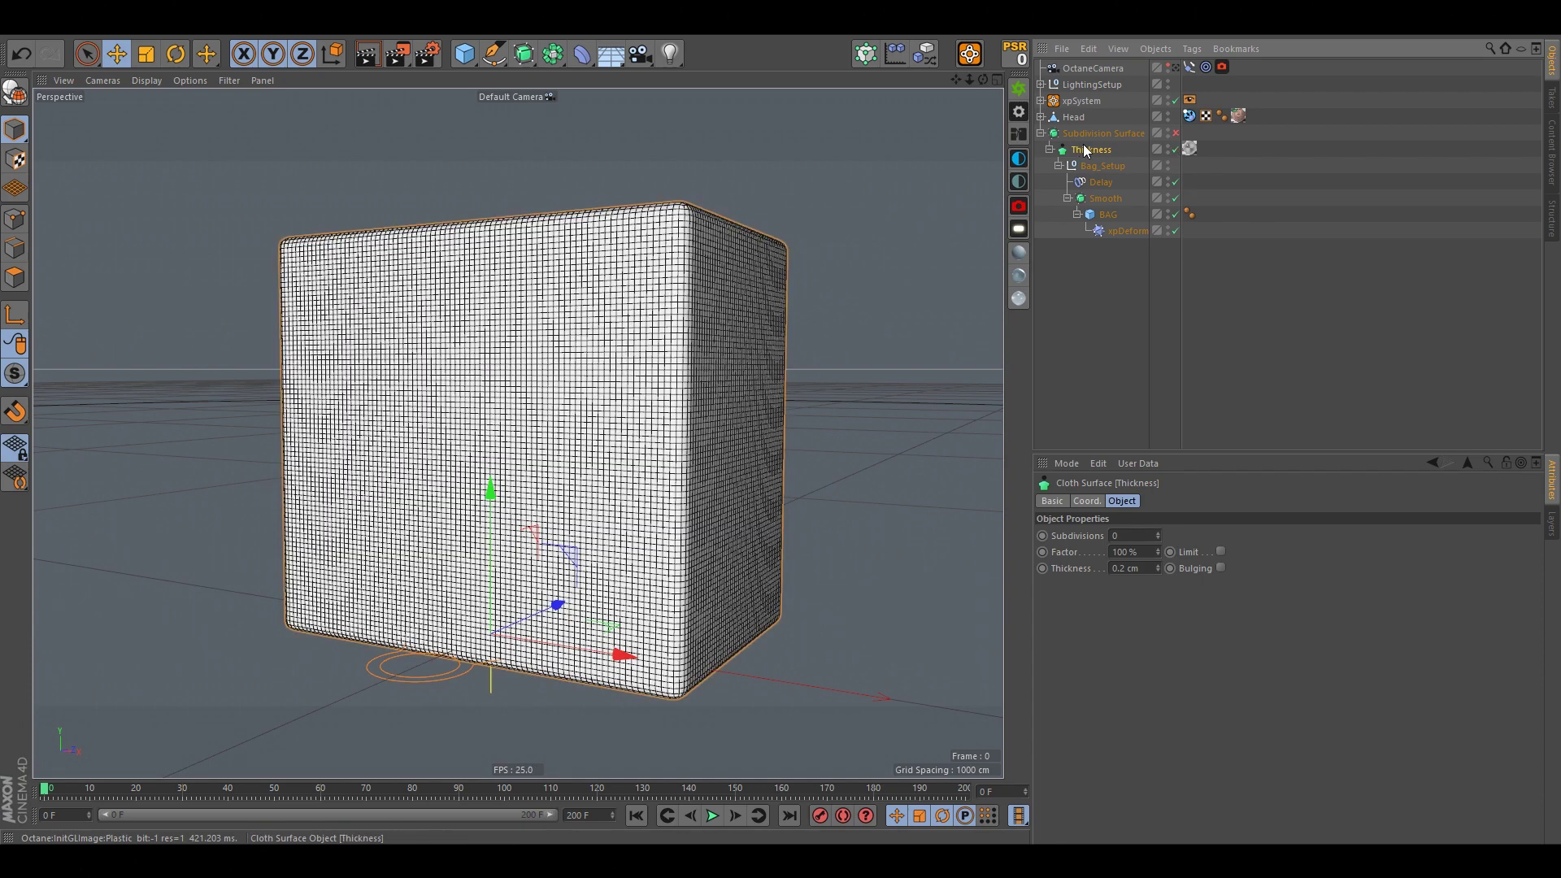
{"action": "left_click", "coordinate": [1101, 131]}
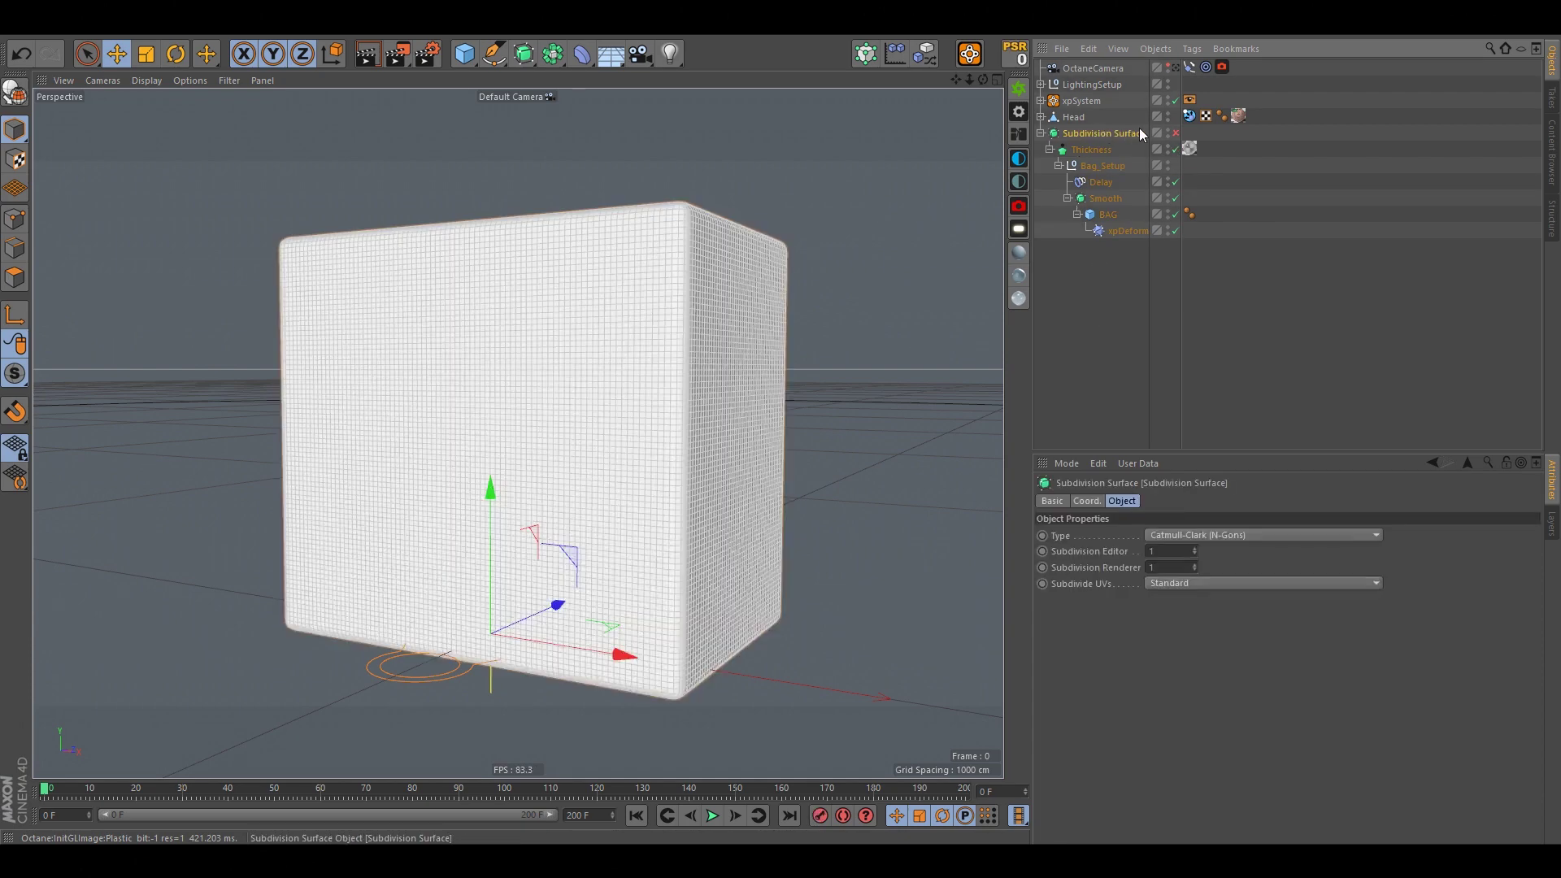
{"action": "left_click", "coordinate": [1175, 132]}
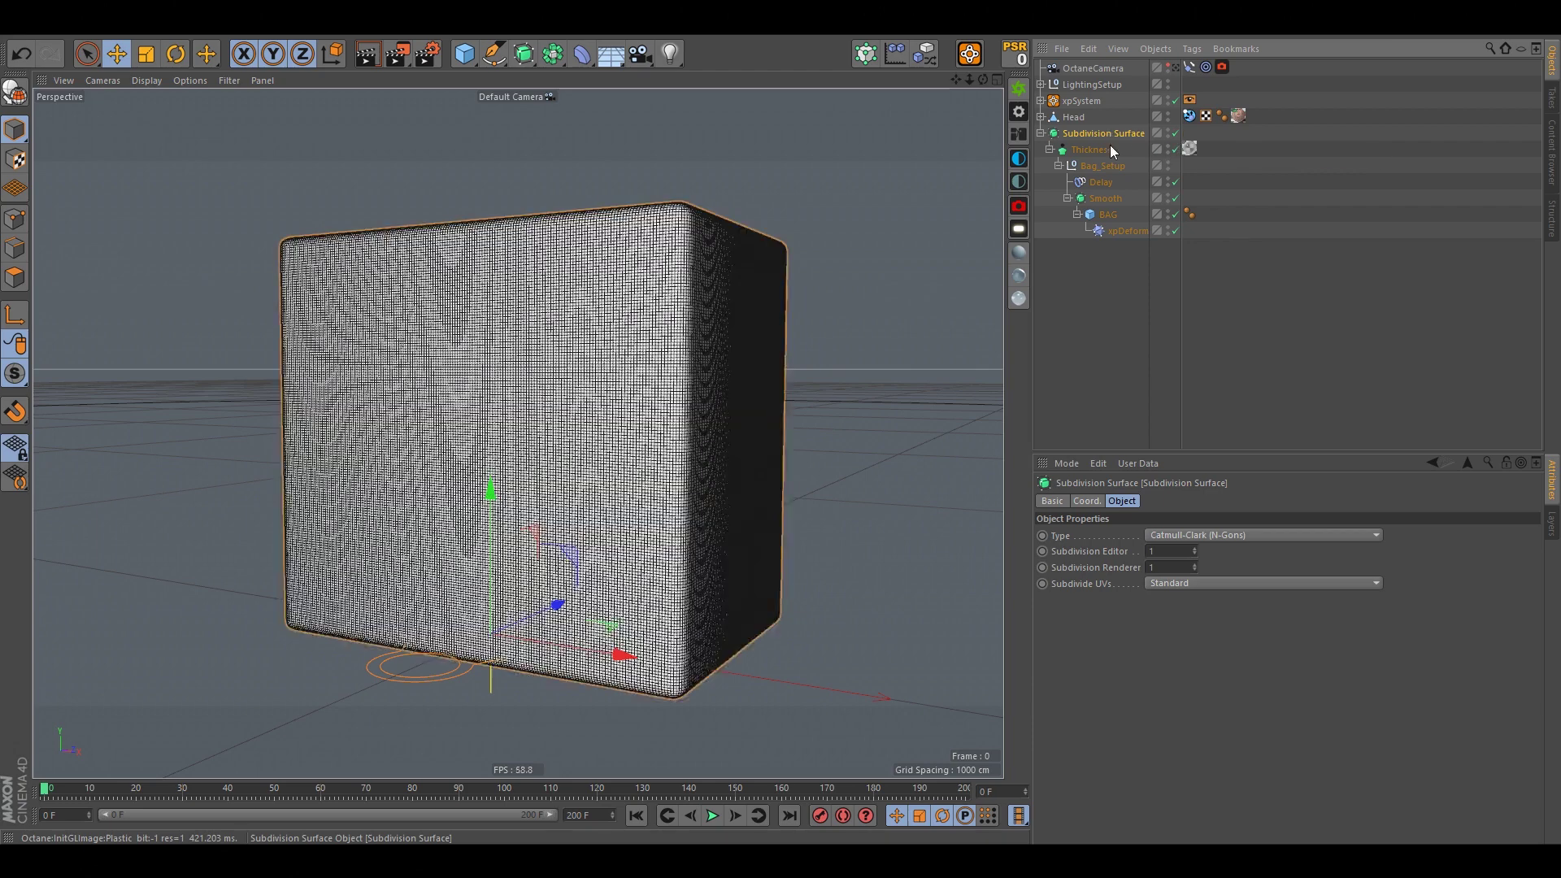
{"action": "left_click", "coordinate": [1118, 348]}
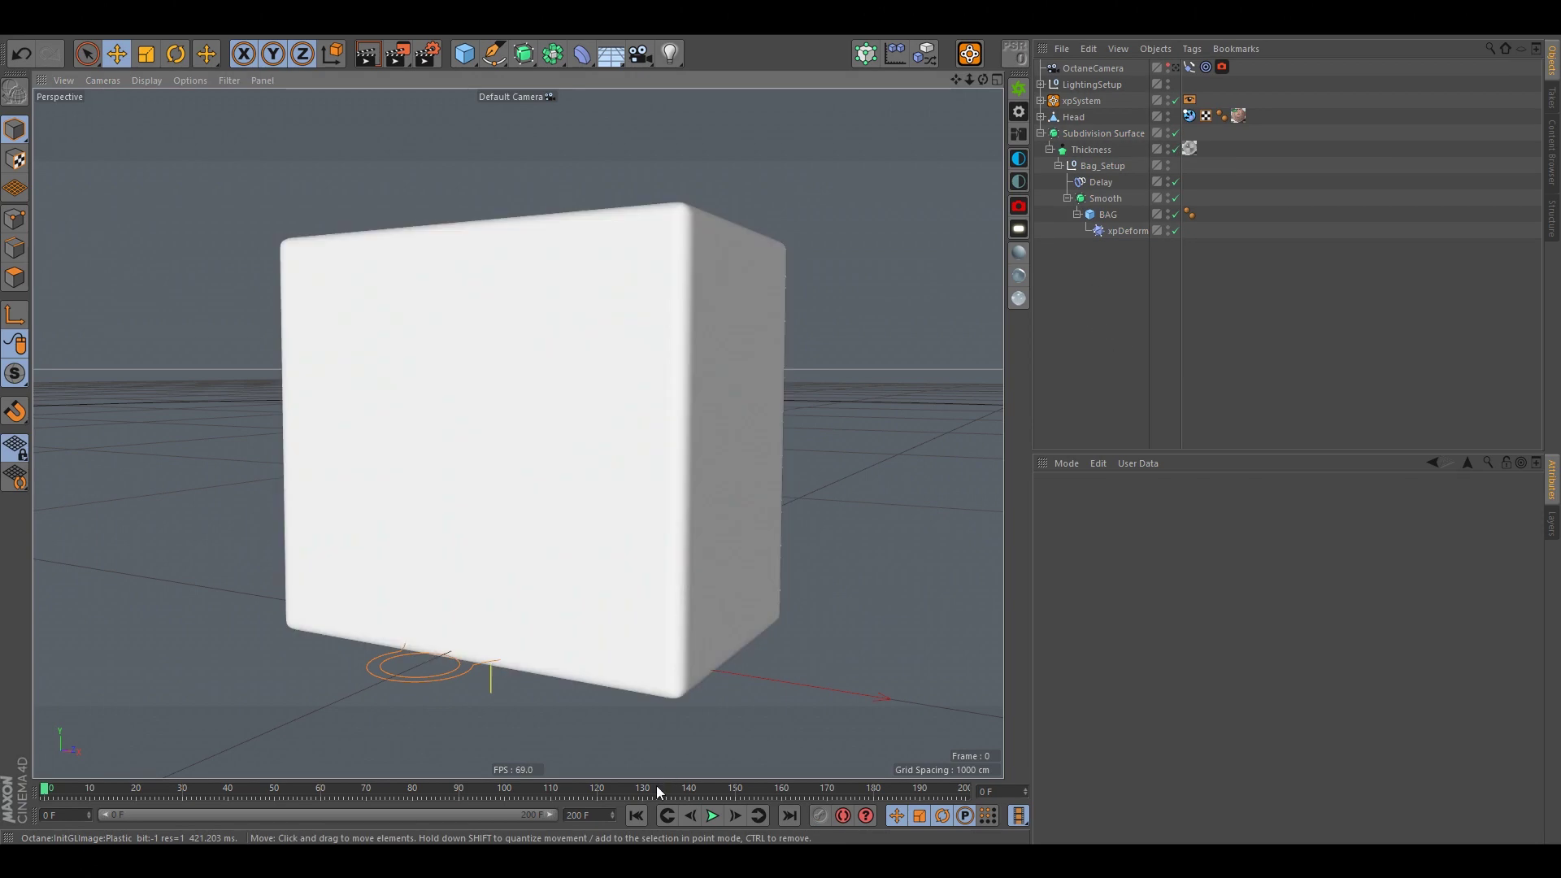
- Play the bag simulation with thickness and final subdivision from frame 0
{"action": "middle_click_drag", "start_coordinate": [639, 490], "coordinate": [629, 485], "text": "alt"}
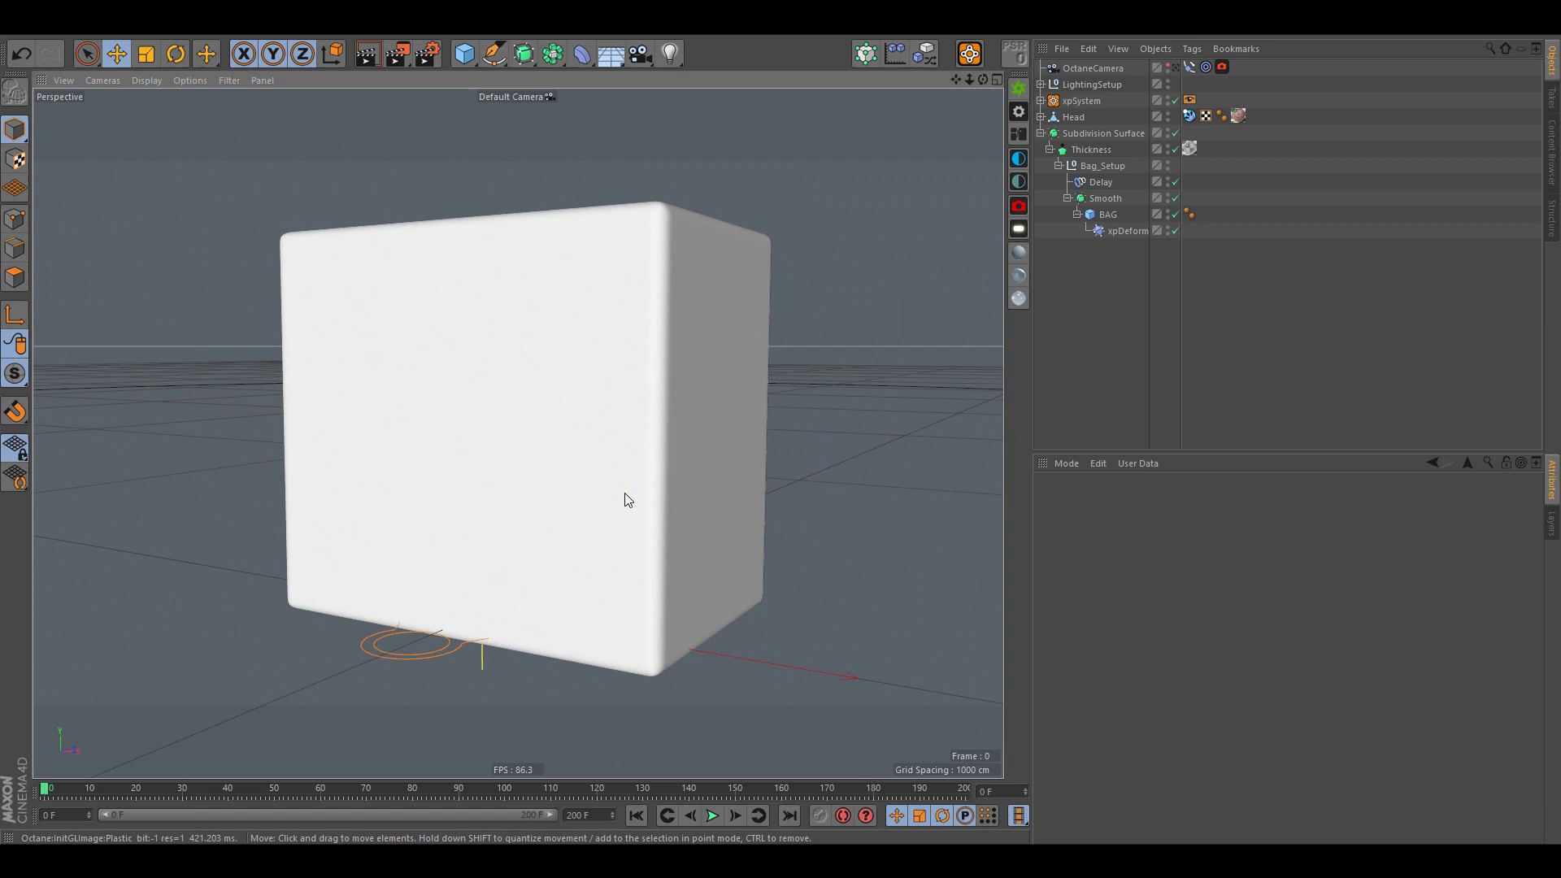
{"action": "left_click", "coordinate": [713, 815]}
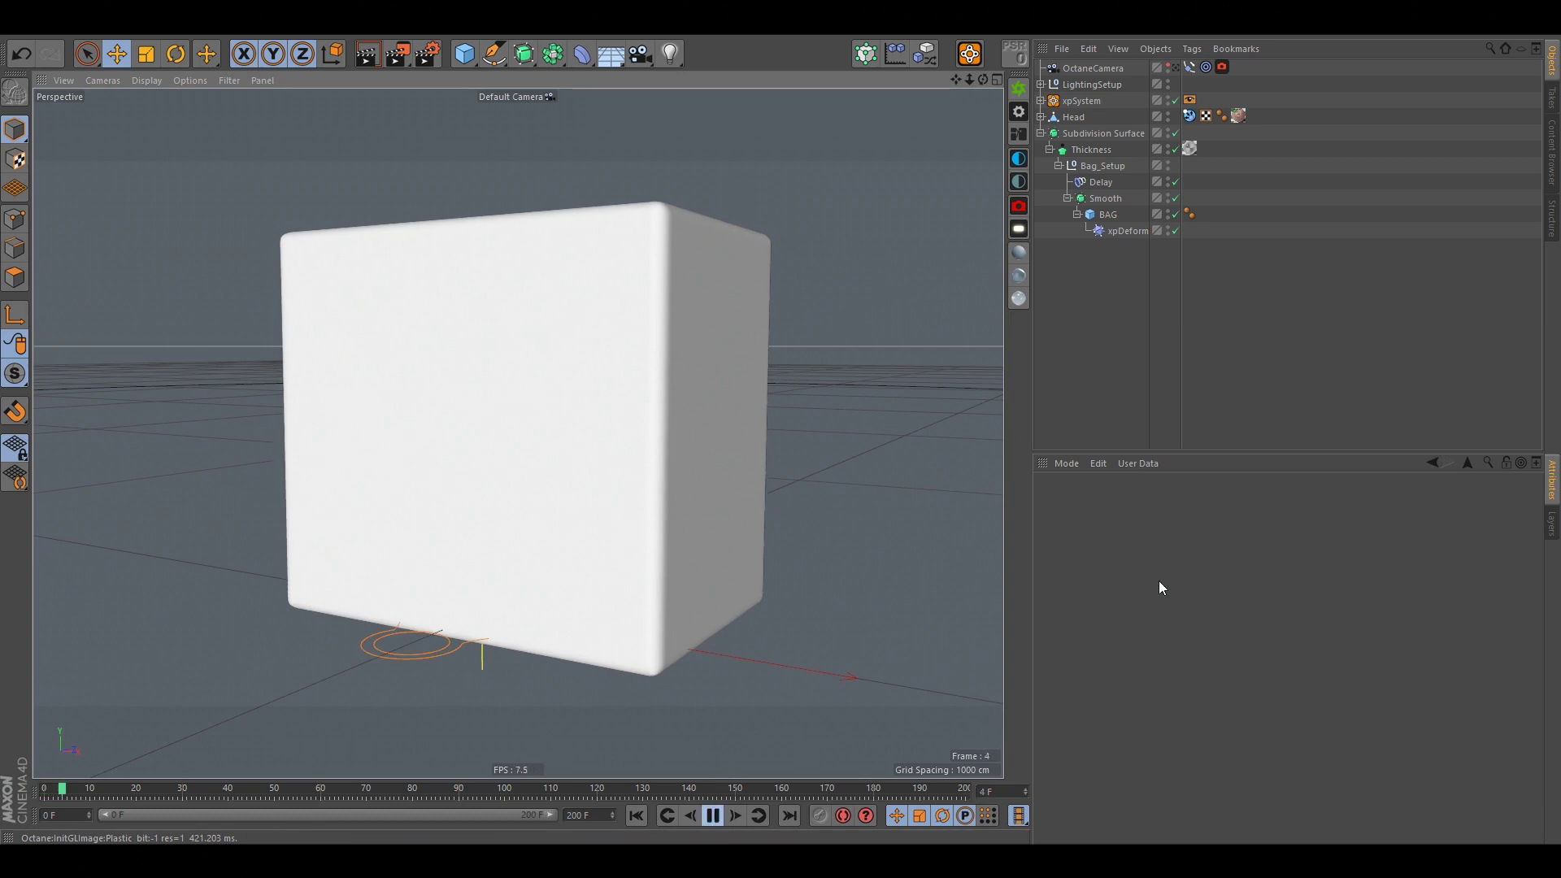